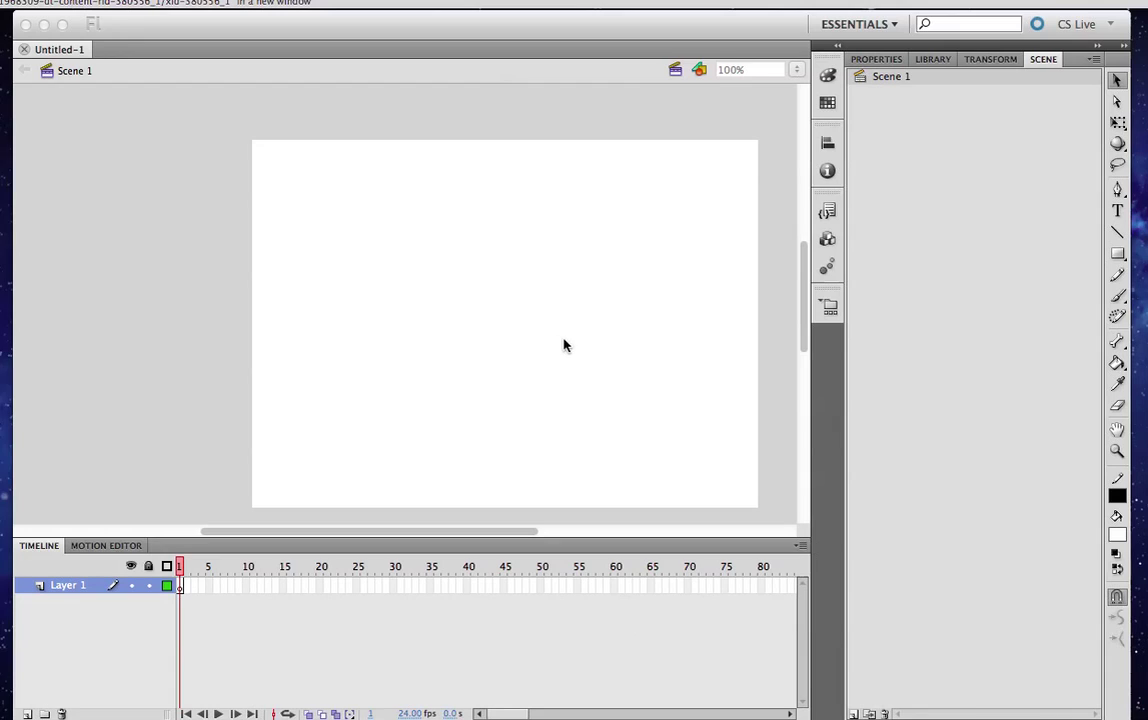
Step: Set the document's stage size to 336 x 280 px in Properties
click(576, 345)
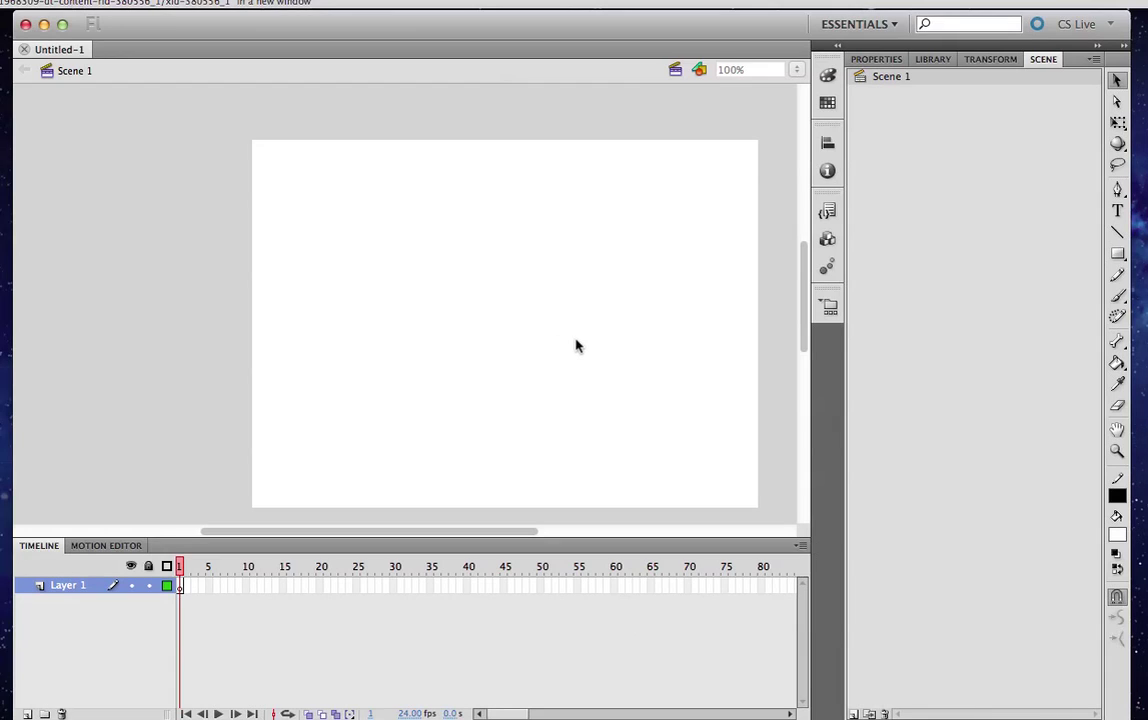
click(890, 62)
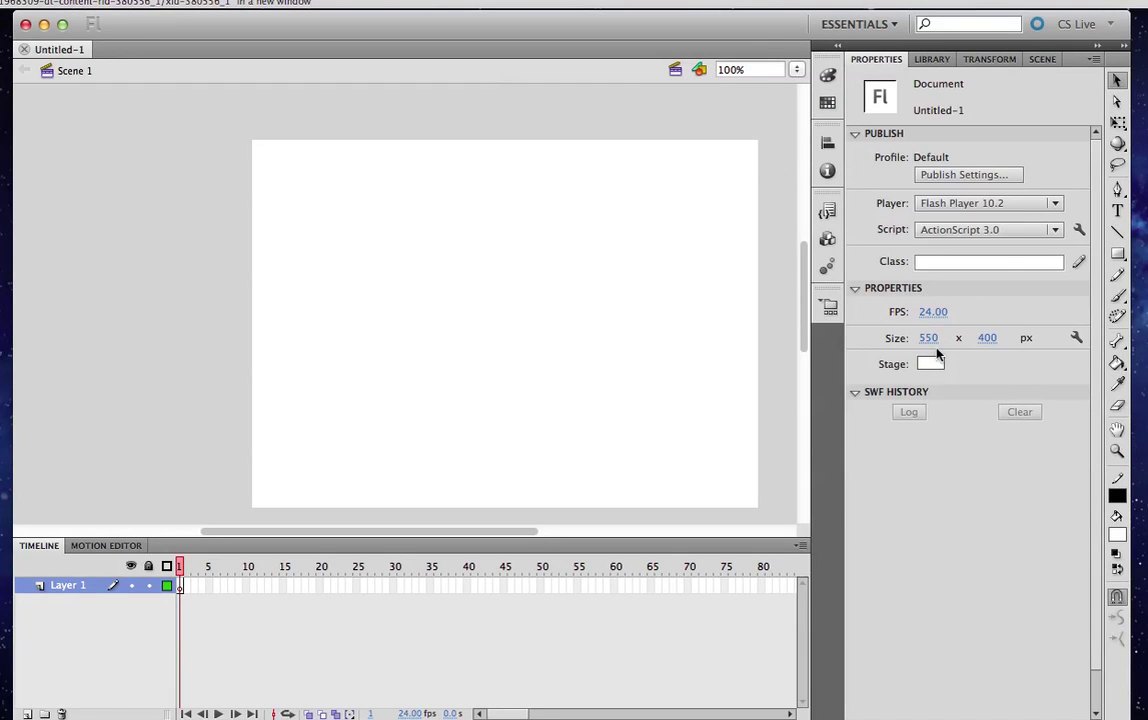
click(929, 338)
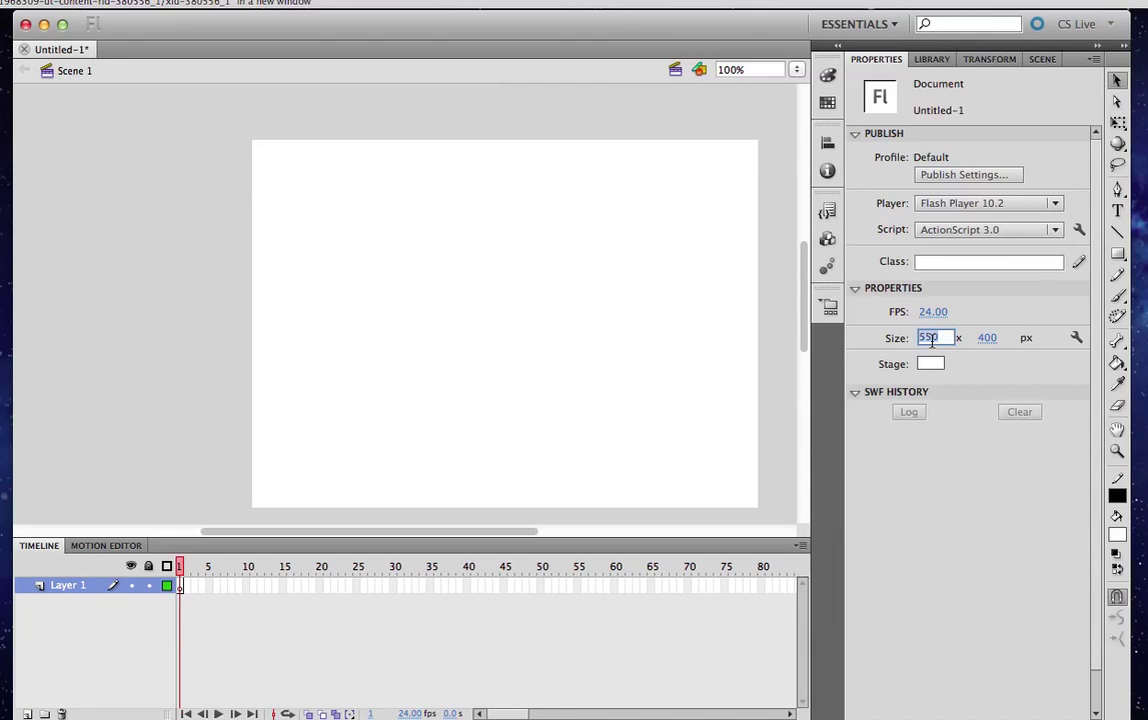
text(336)
key(Tab)
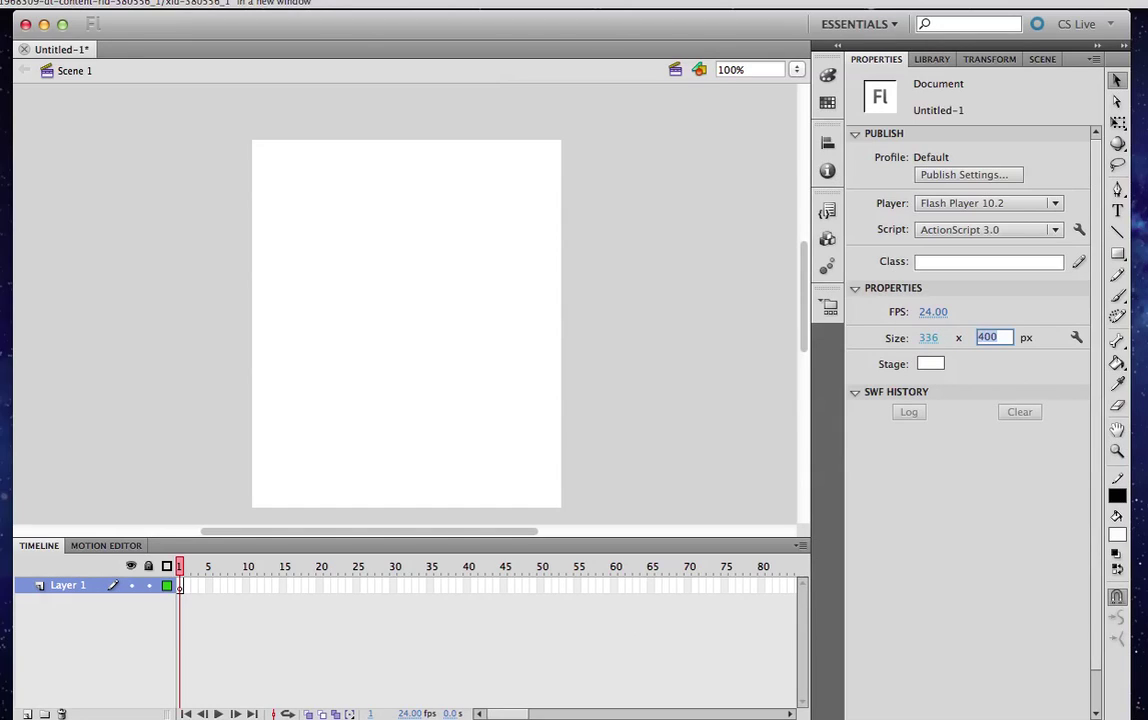
text(280)
key(Return)
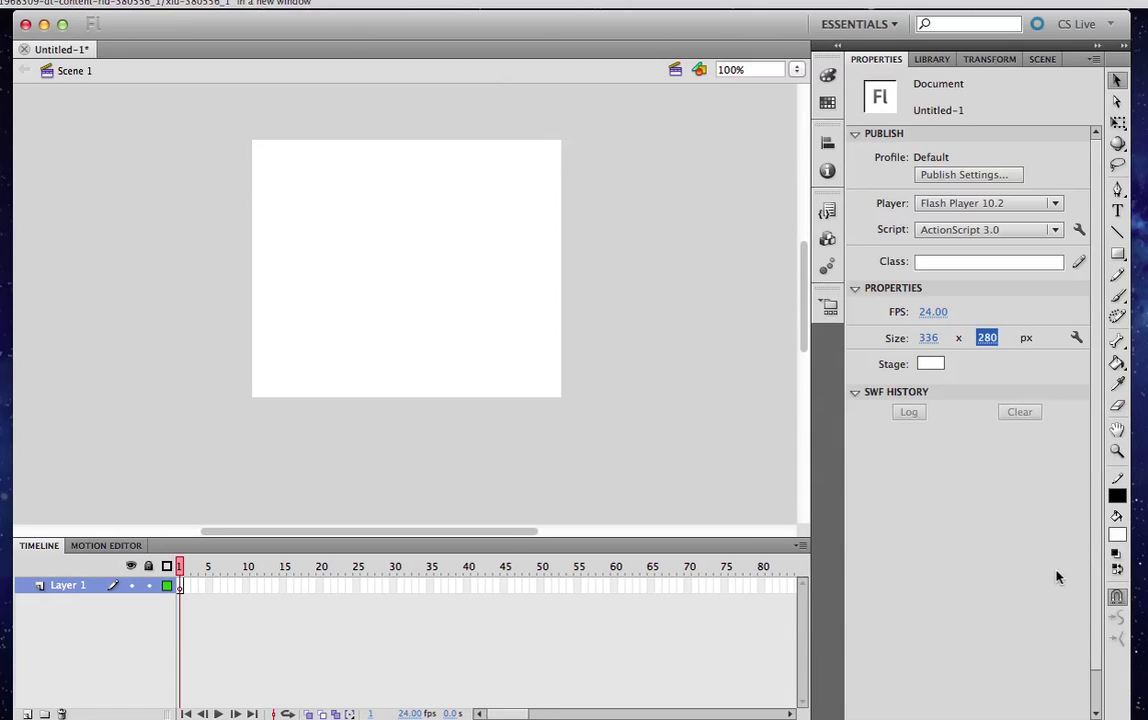
click(1012, 543)
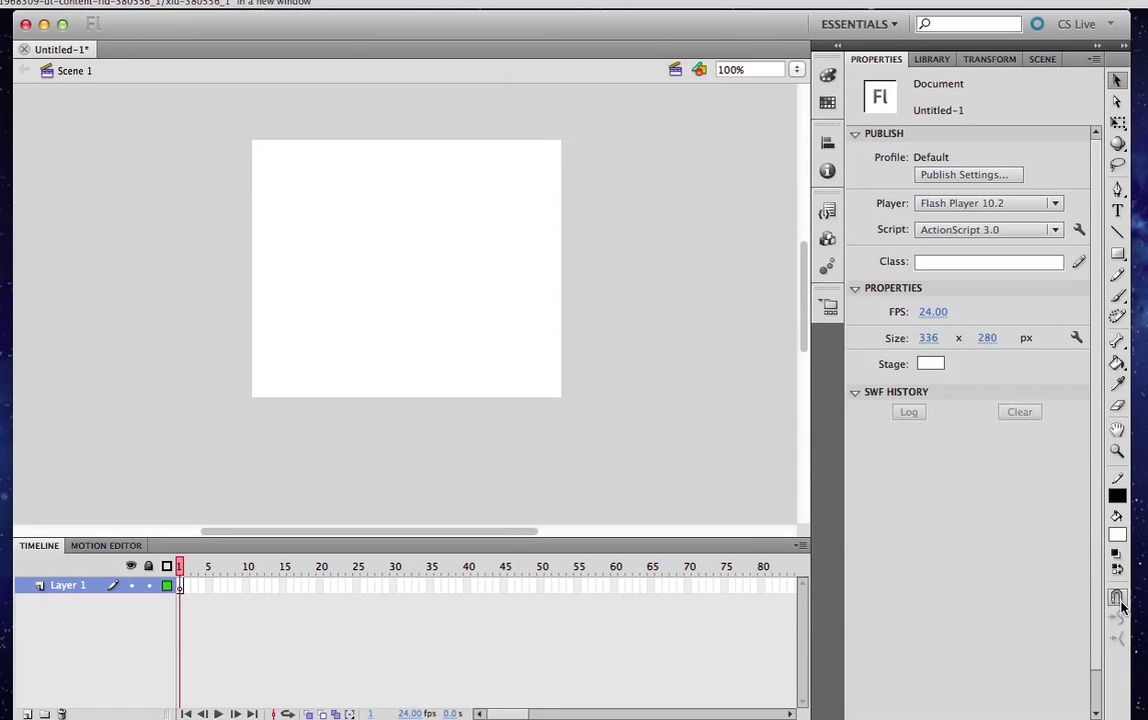
Step: Zoom in so the stage fills the work area
click(1118, 451)
drag(243, 129, 586, 411)
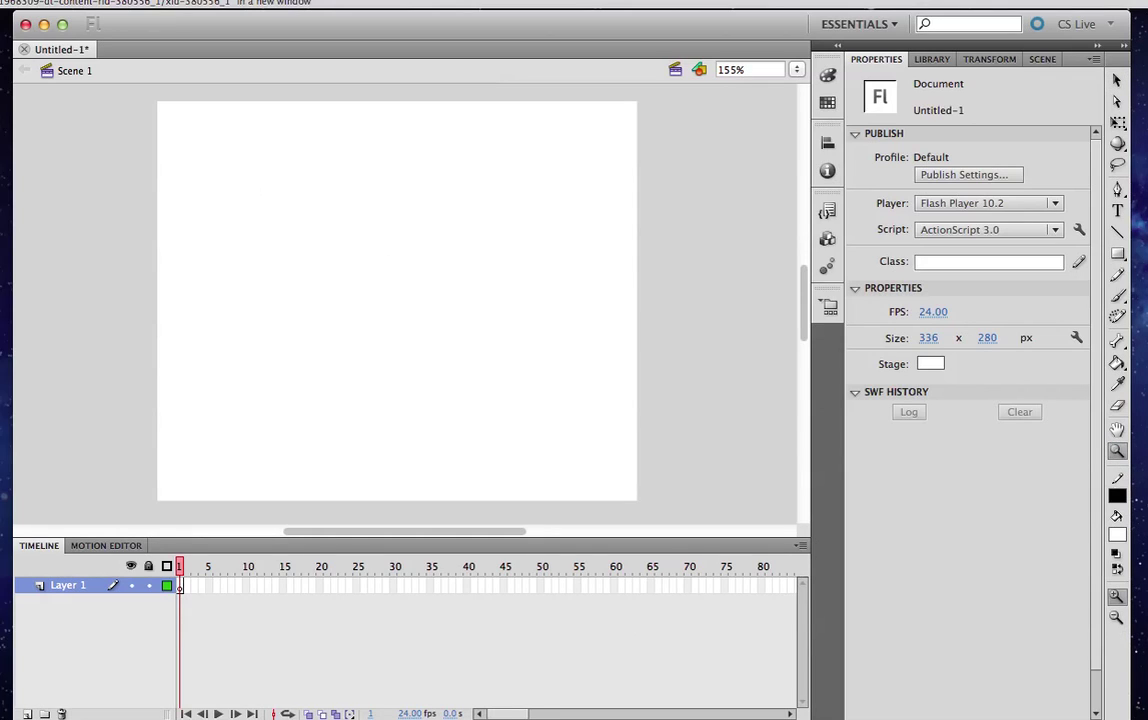
key(alt)
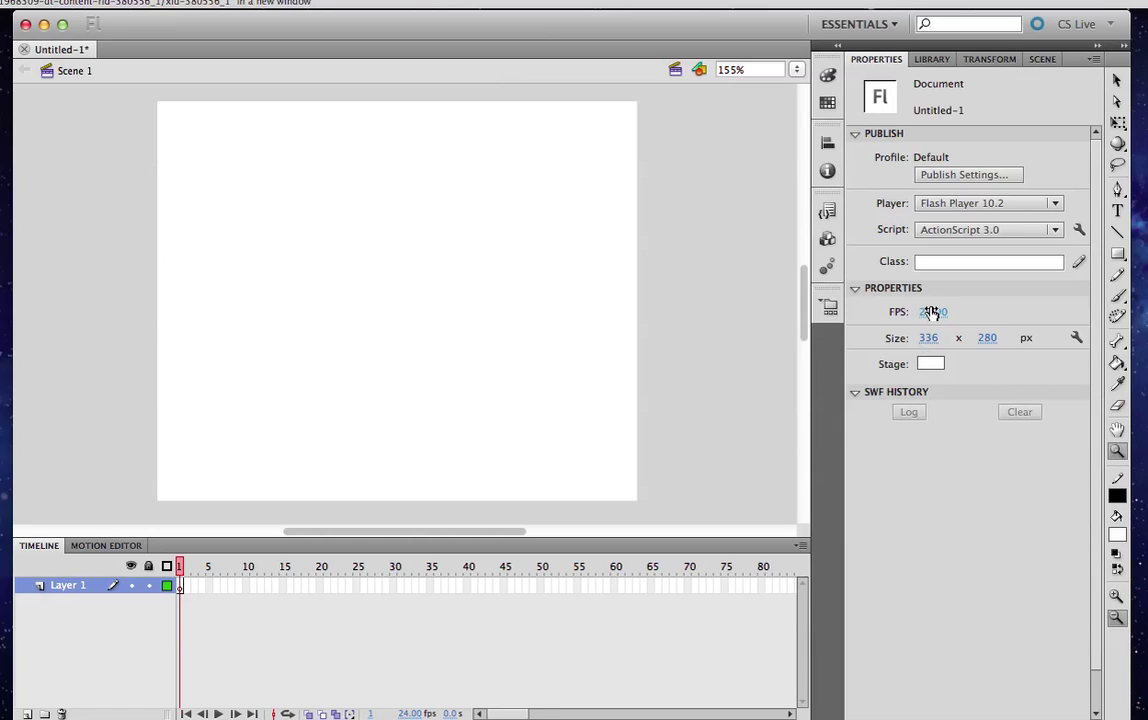
click(1117, 80)
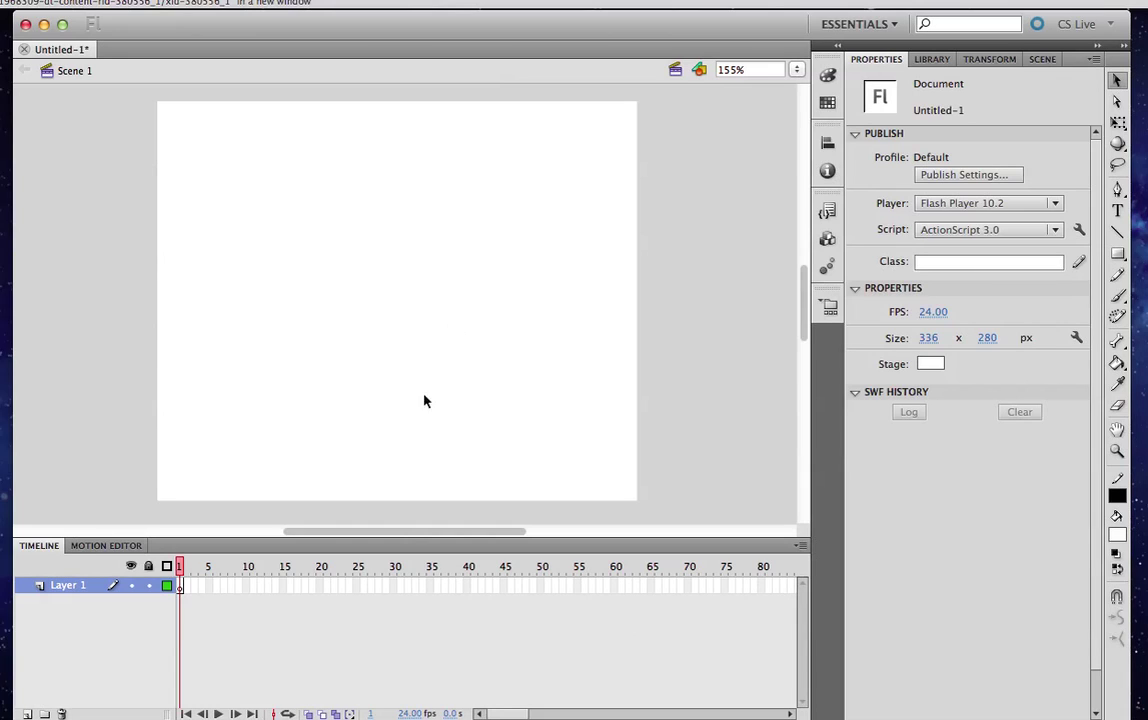
Step: Switch the timeline to Large frame cells and make frames 1–15 of Layer 1 keyframes
click(800, 545)
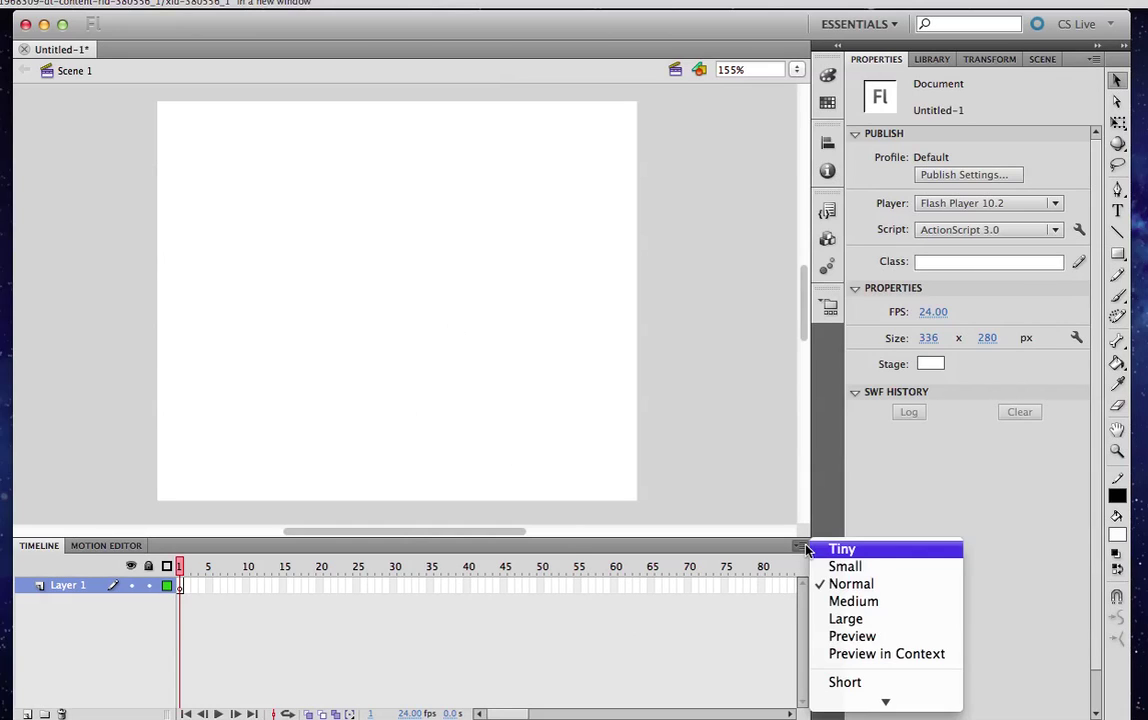
click(846, 619)
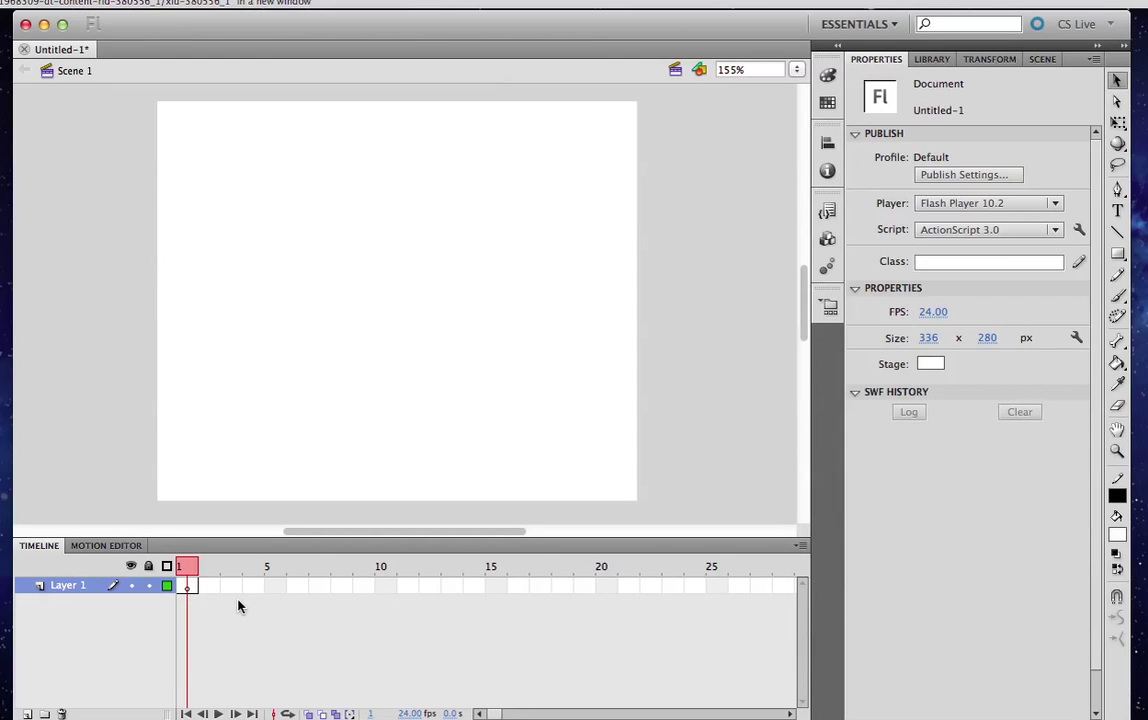
click(493, 586)
drag(193, 590, 497, 596)
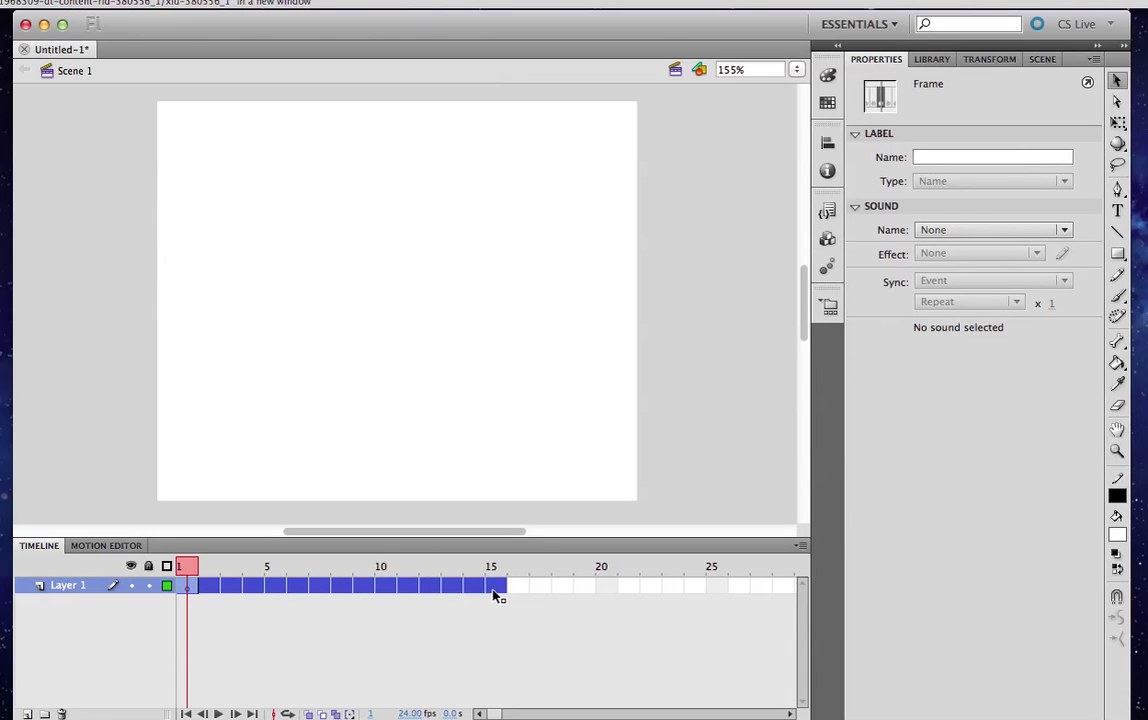
key(F6)
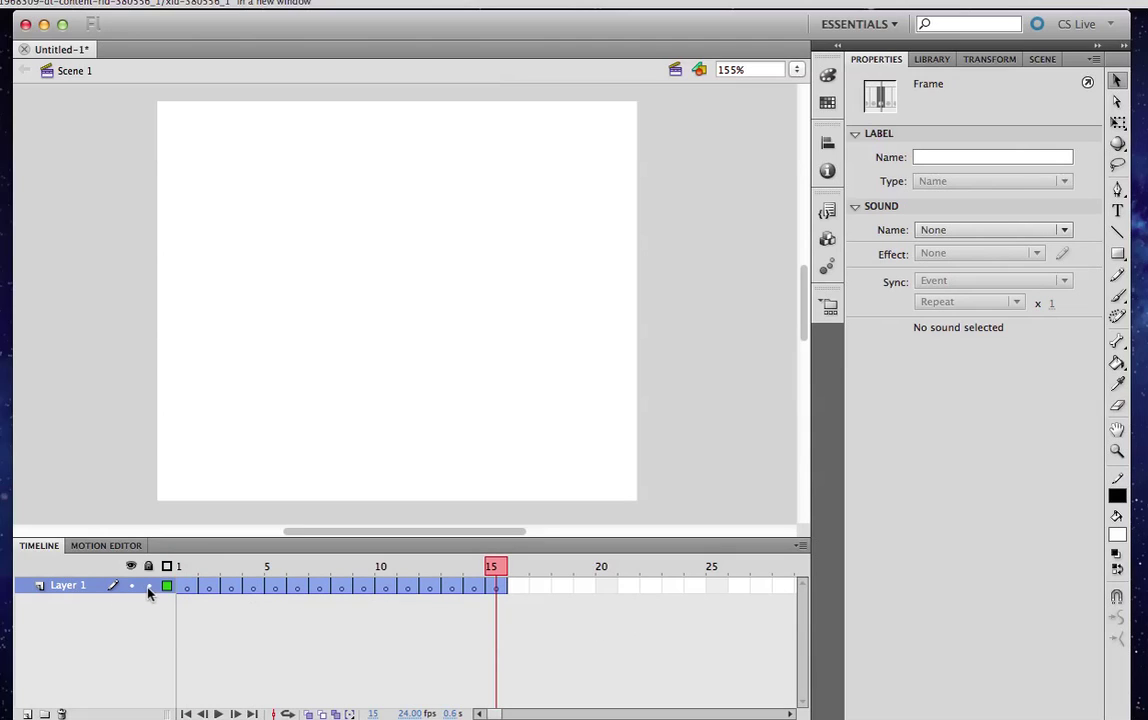
Step: Give frames 1 and 2 of Layer 1 the frame labels #1 and #2
click(193, 590)
click(937, 158)
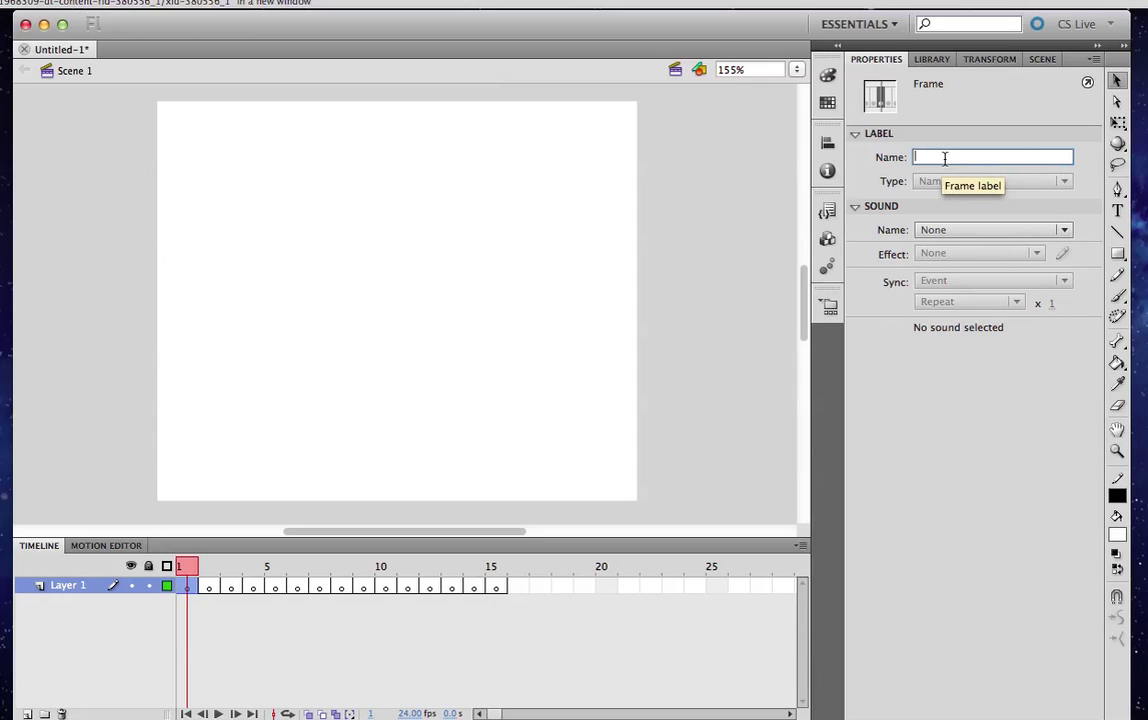
text(#1)
key(Return)
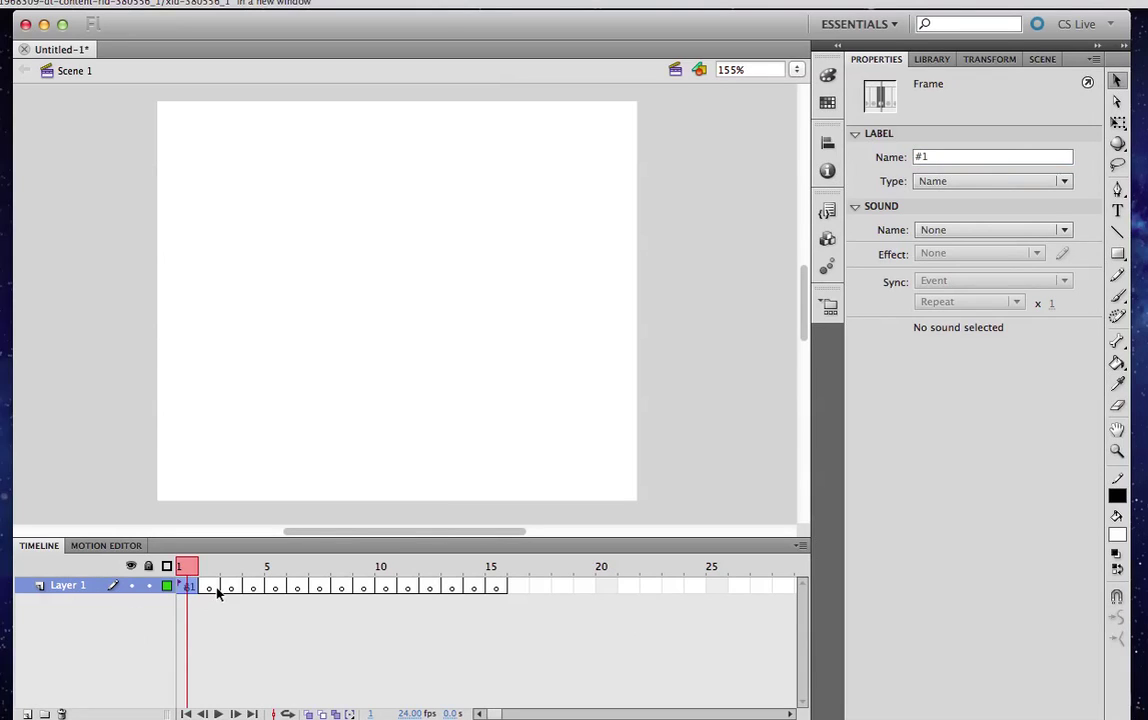
click(214, 588)
click(987, 159)
text(#2)
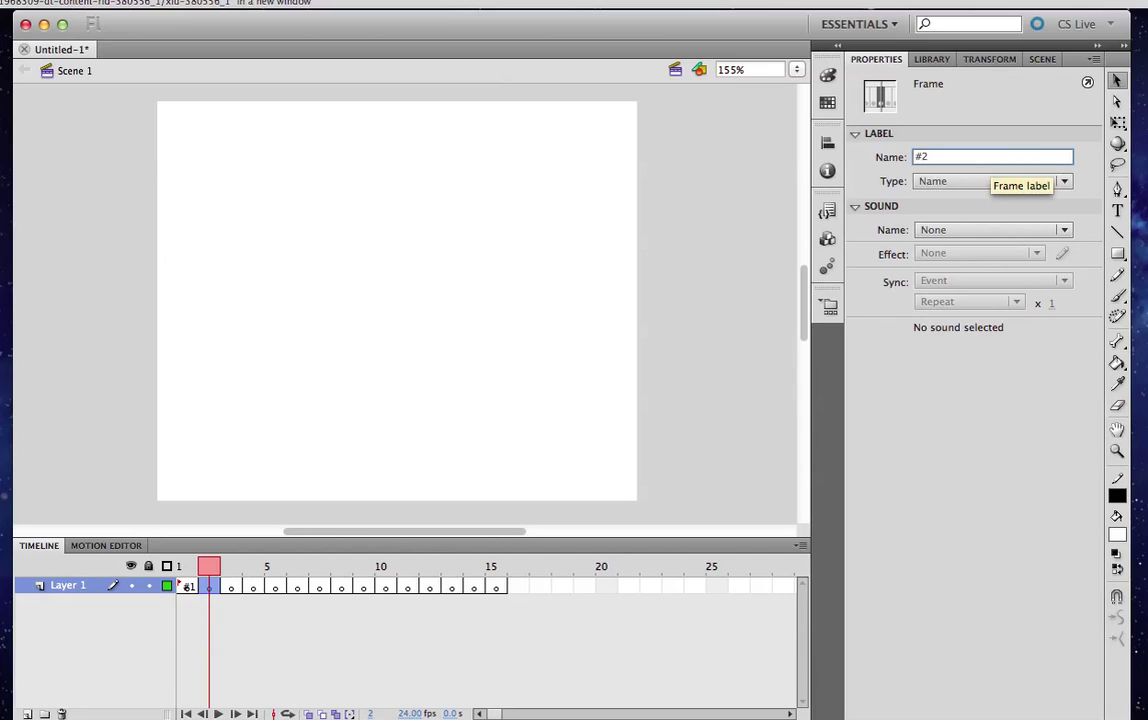
key(Return)
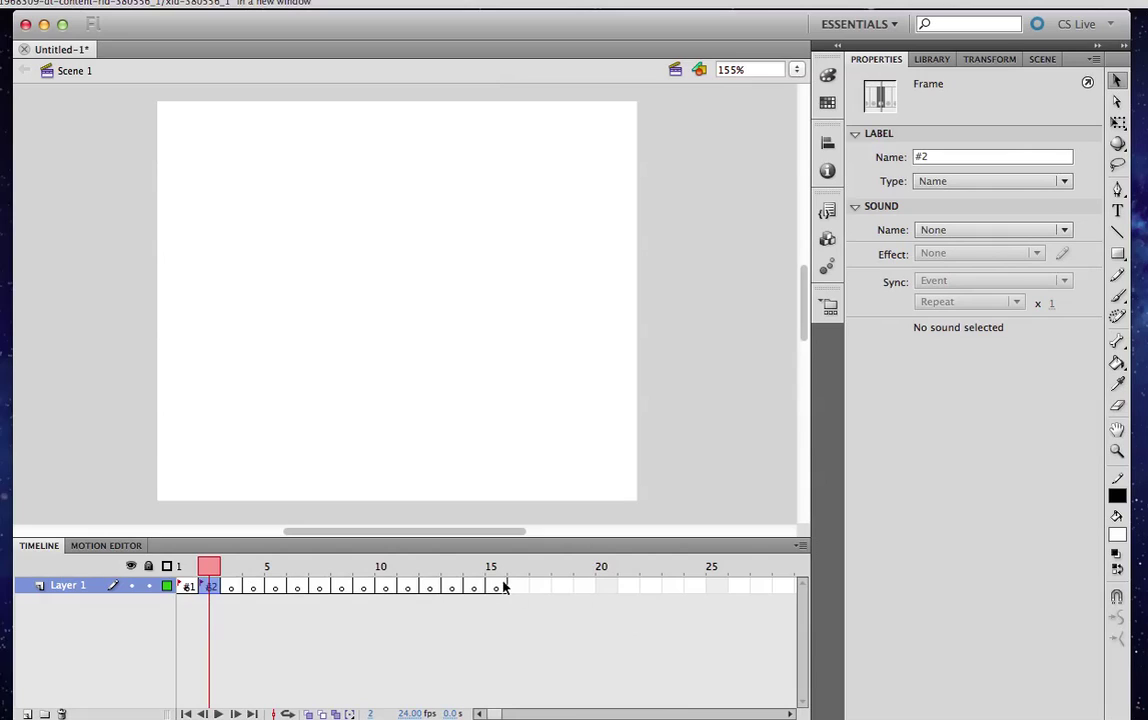
Step: Add two new layers above Layer 1 with the playhead at frame 1
click(189, 590)
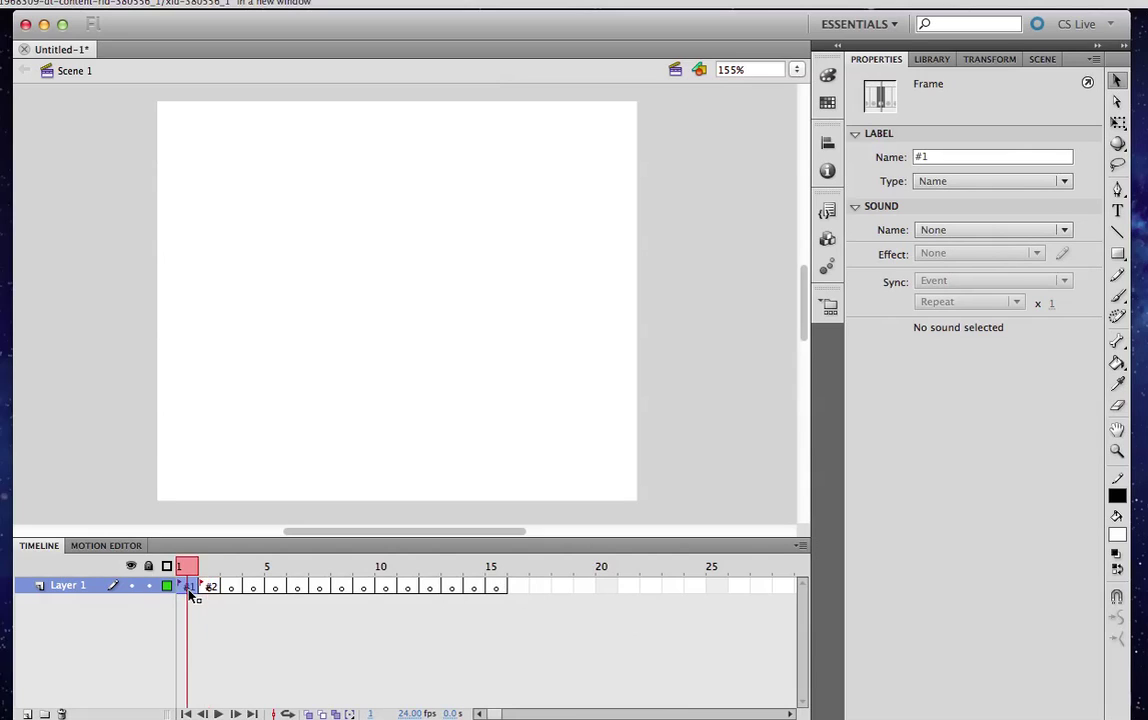
click(26, 713)
click(26, 713)
Step: Rename Layer 3 to Guide and make it a guide layer
click(76, 587)
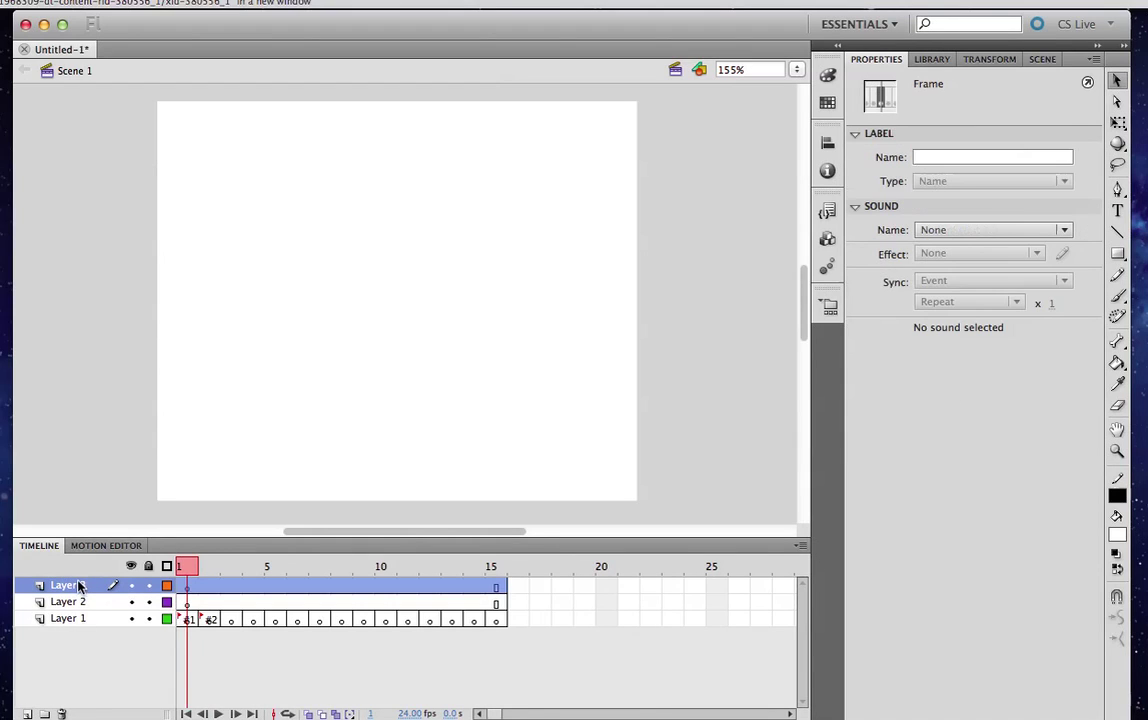
double_click(73, 588)
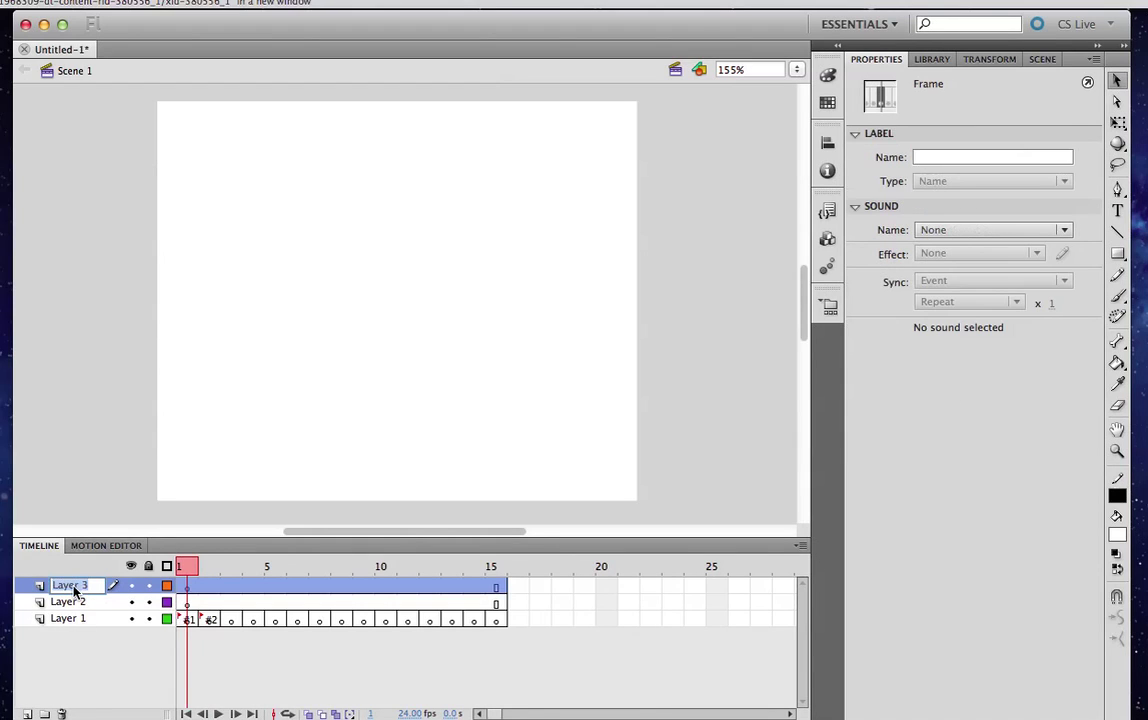
text(Guide)
key(Return)
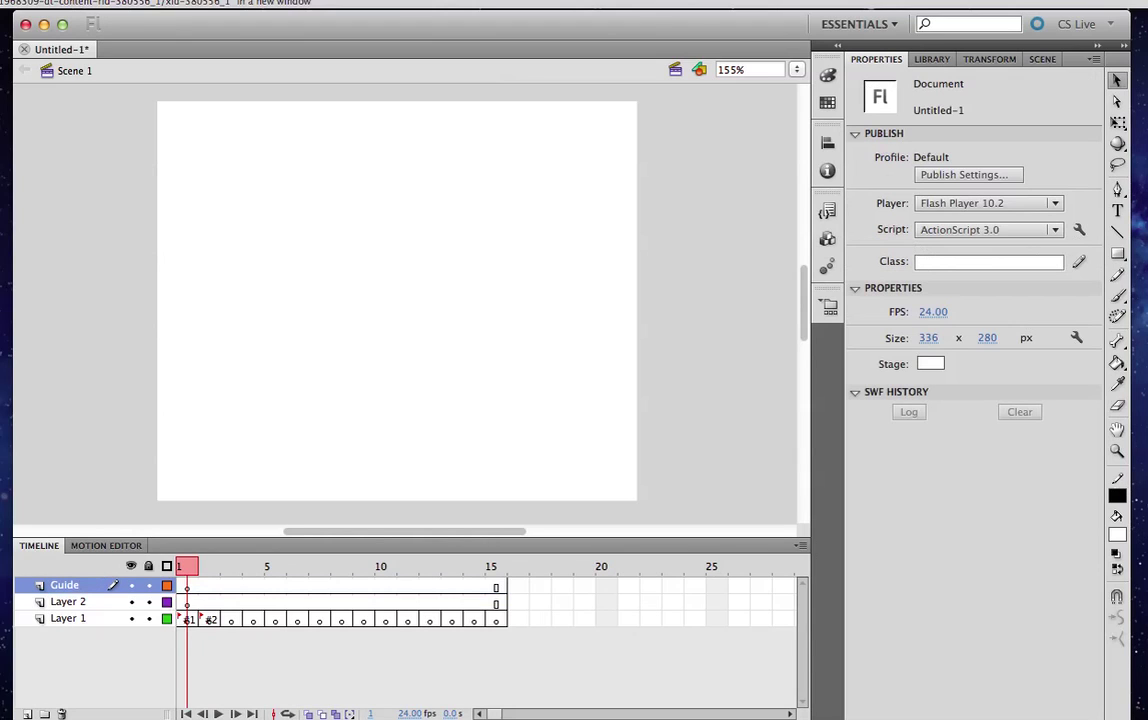
right_click(70, 587)
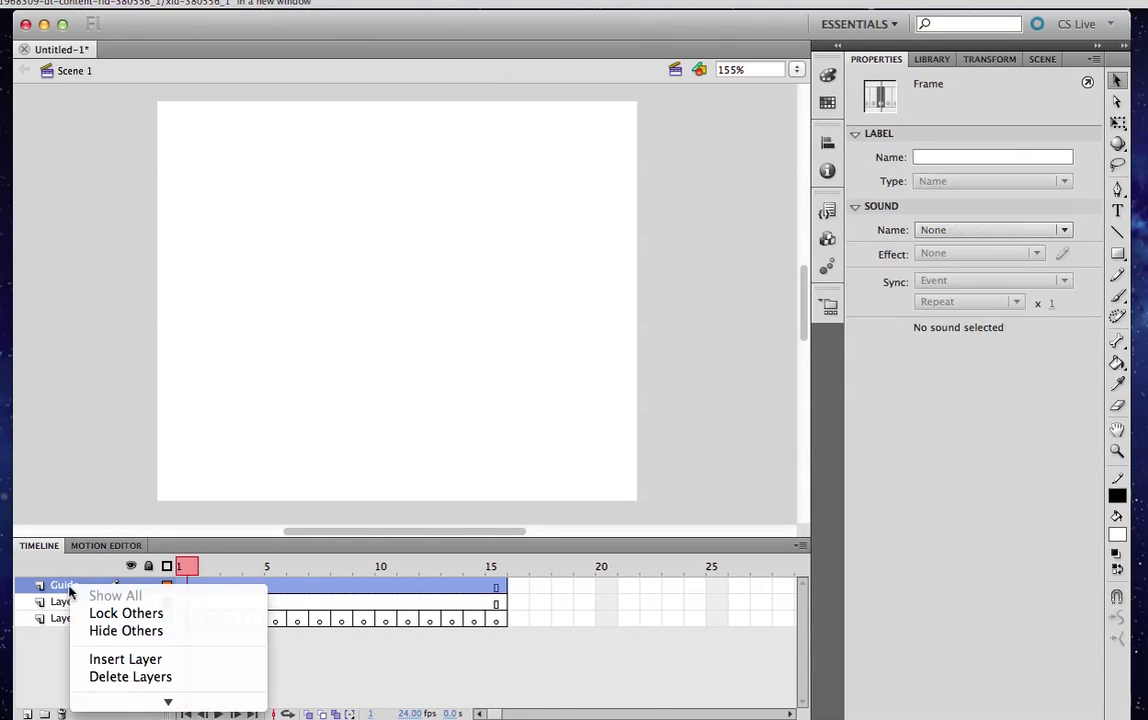
click(137, 649)
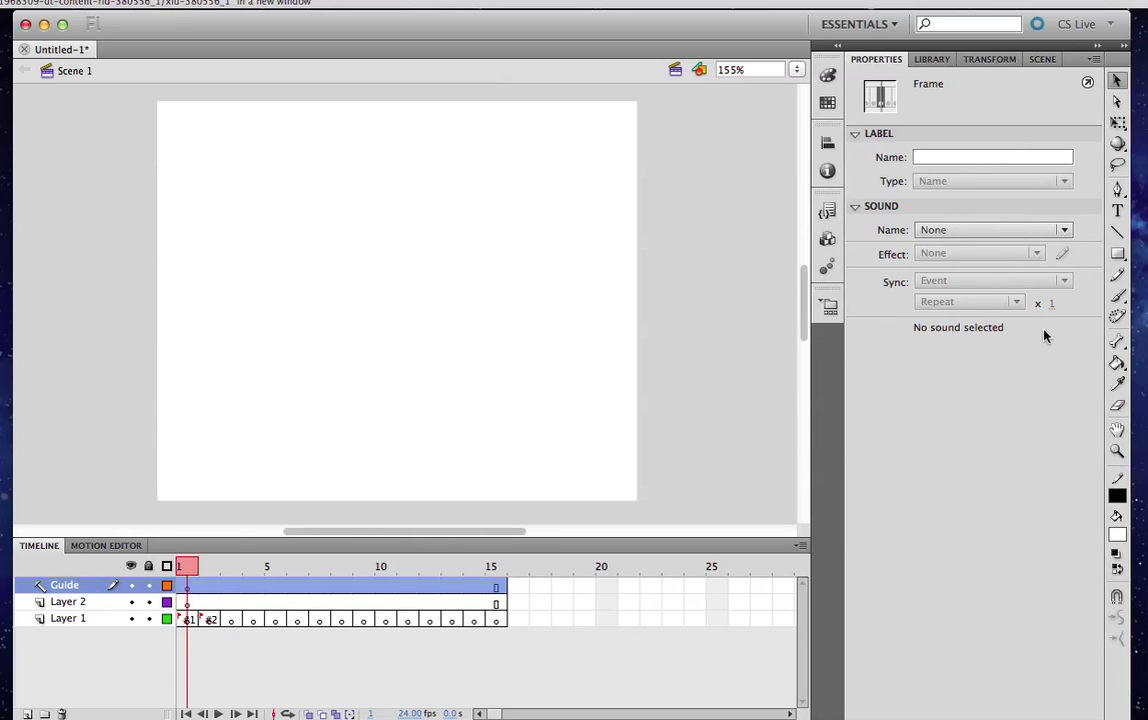
Step: Draw an unfilled rectangle outline on the stage
click(1118, 256)
click(1042, 159)
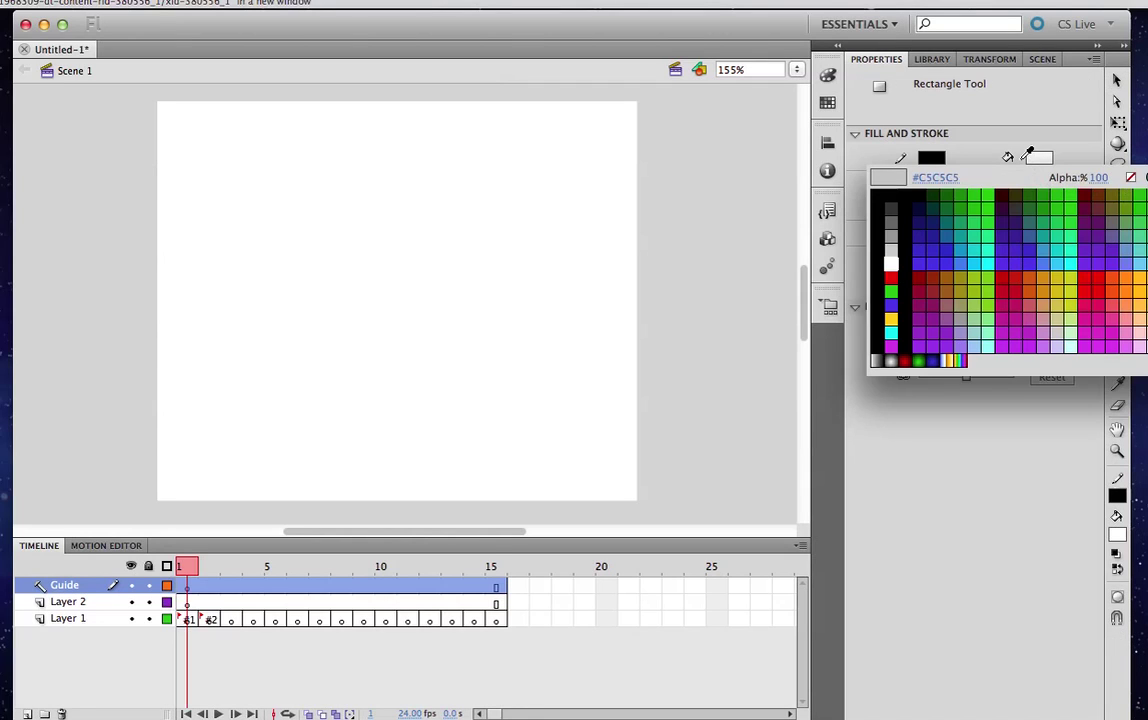
click(1131, 178)
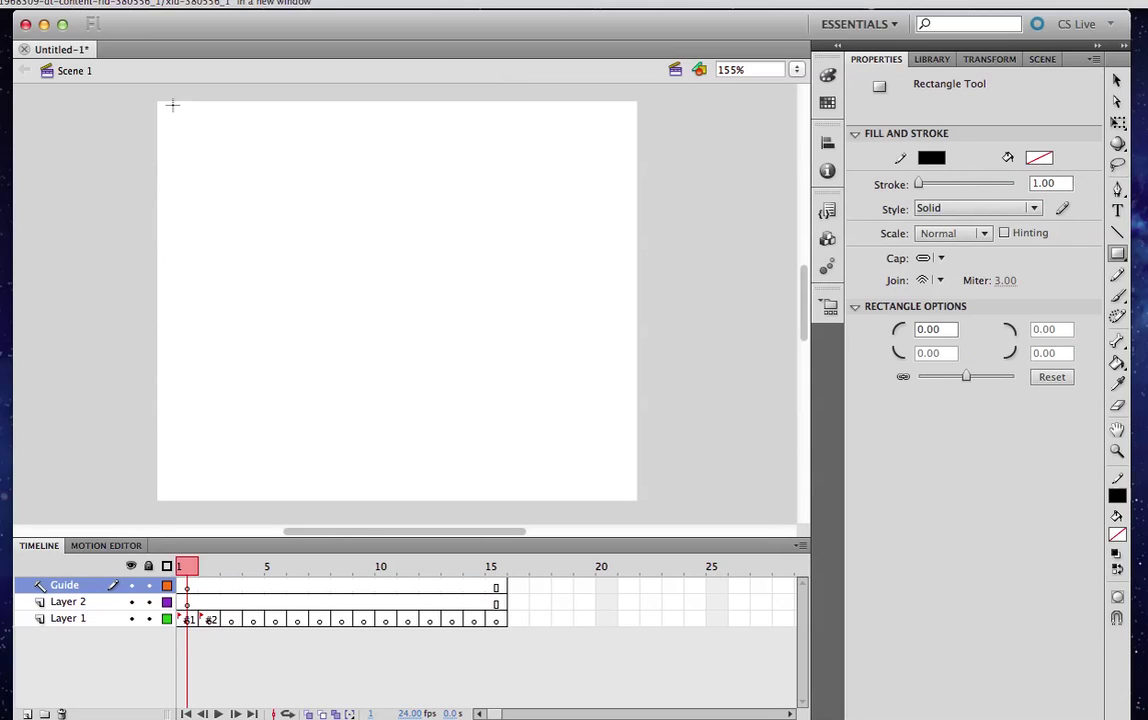
drag(111, 159, 366, 393)
drag(460, 420, 526, 450)
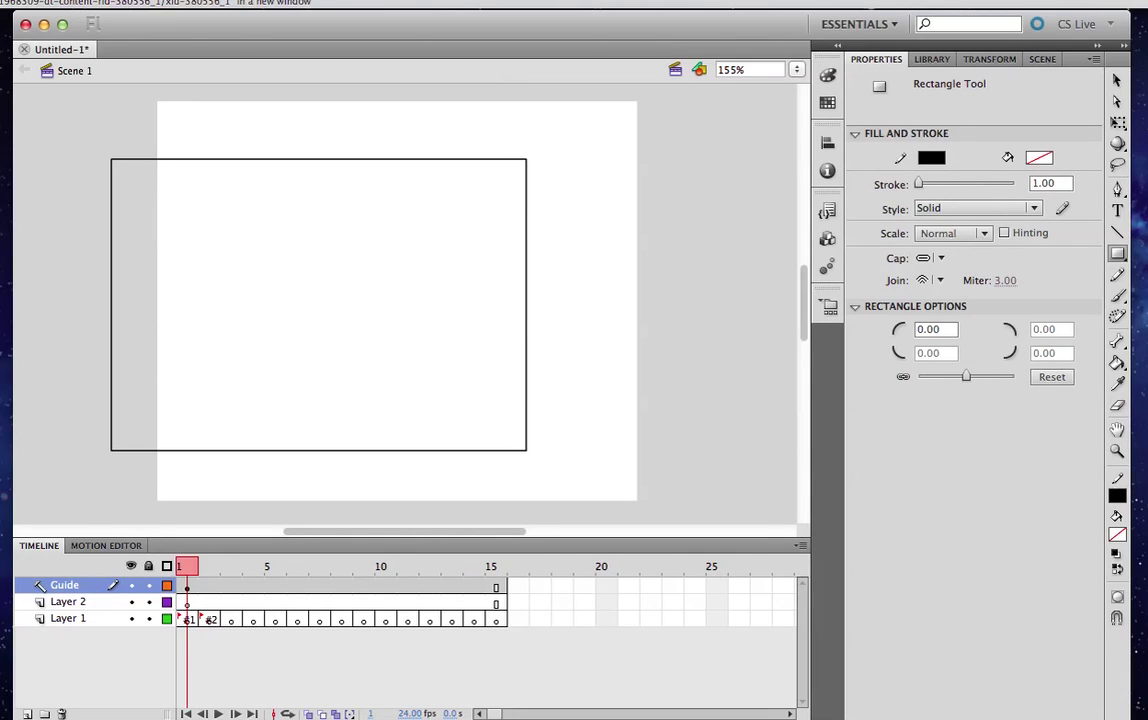
Step: Select the rectangle outline and set its size to 336 x 280
key(v)
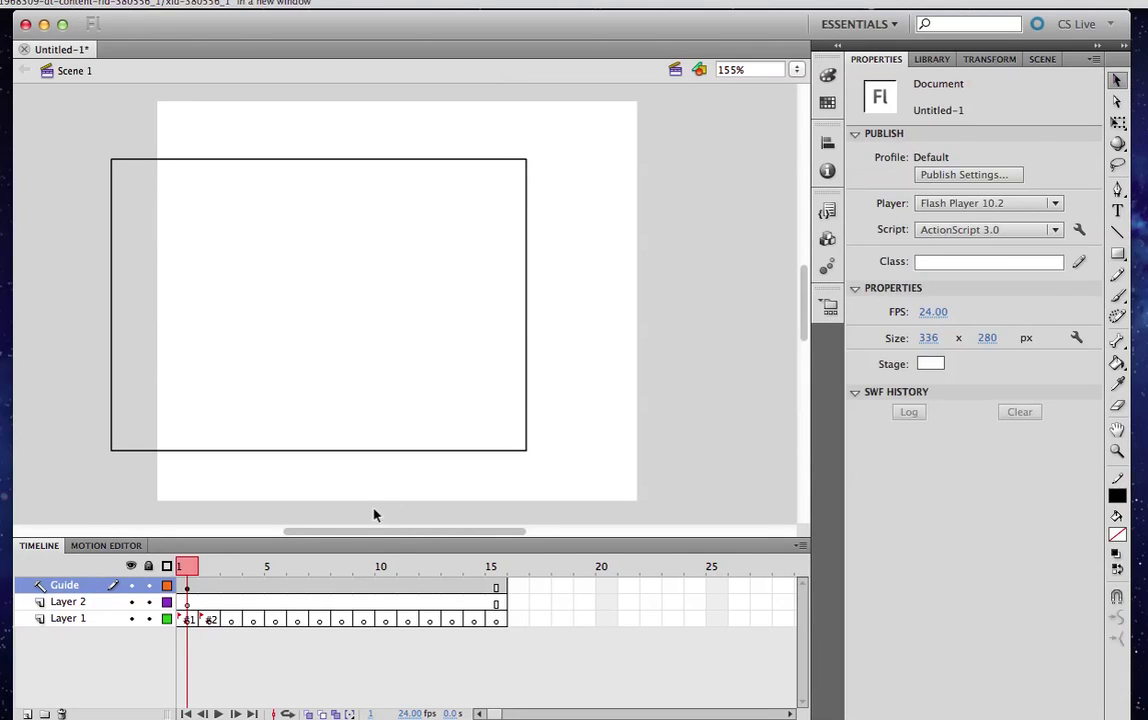
double_click(458, 451)
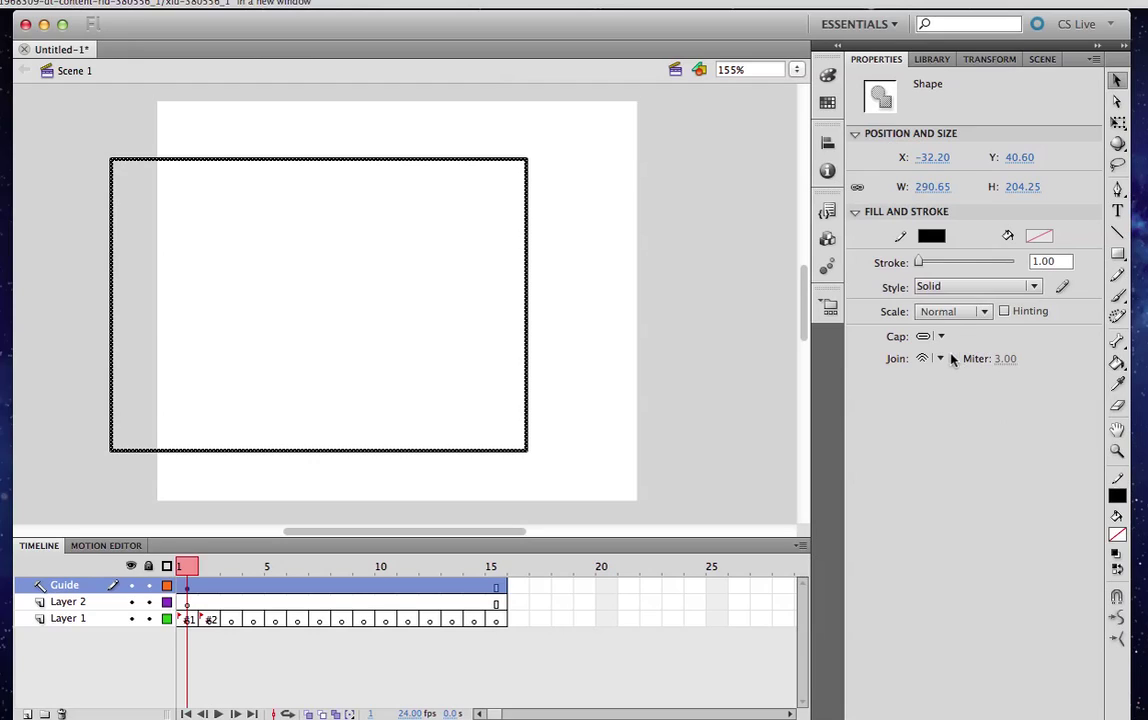
click(931, 189)
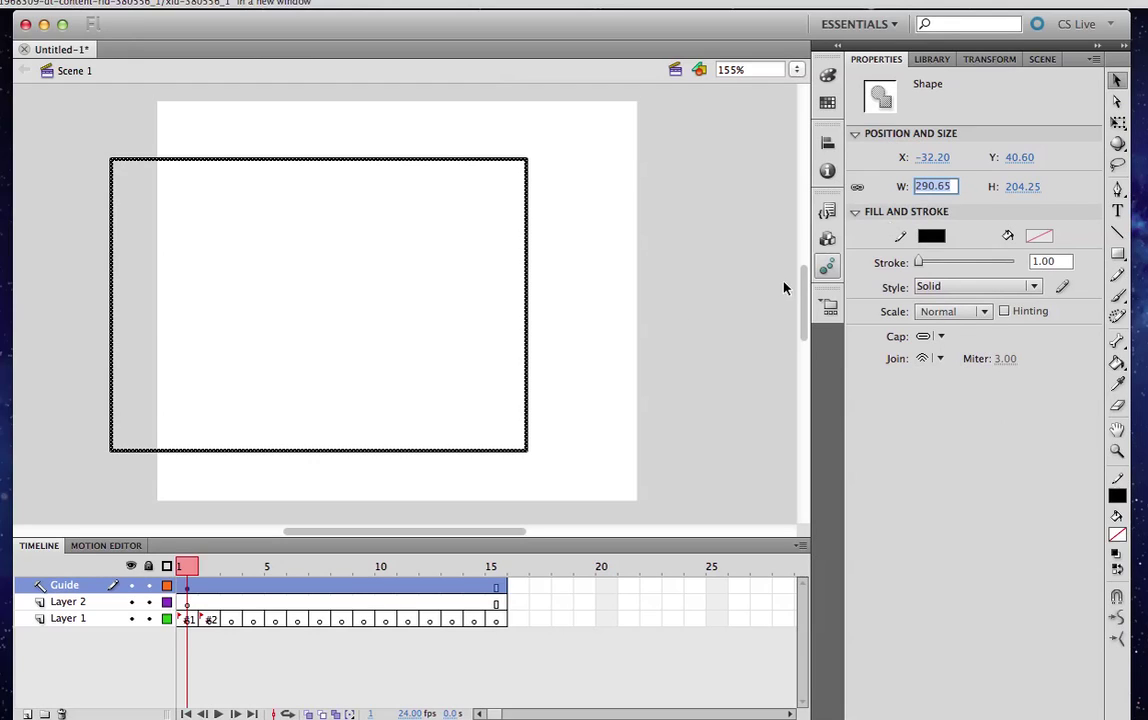
text(336)
key(Tab)
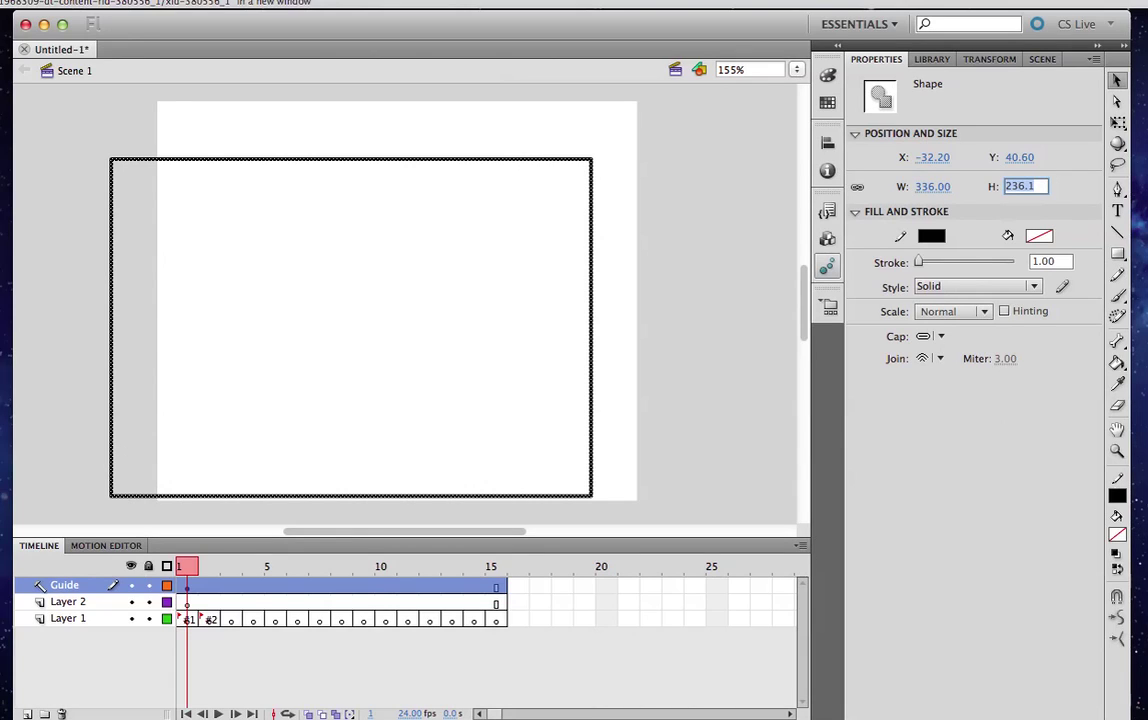
text(280)
key(Return)
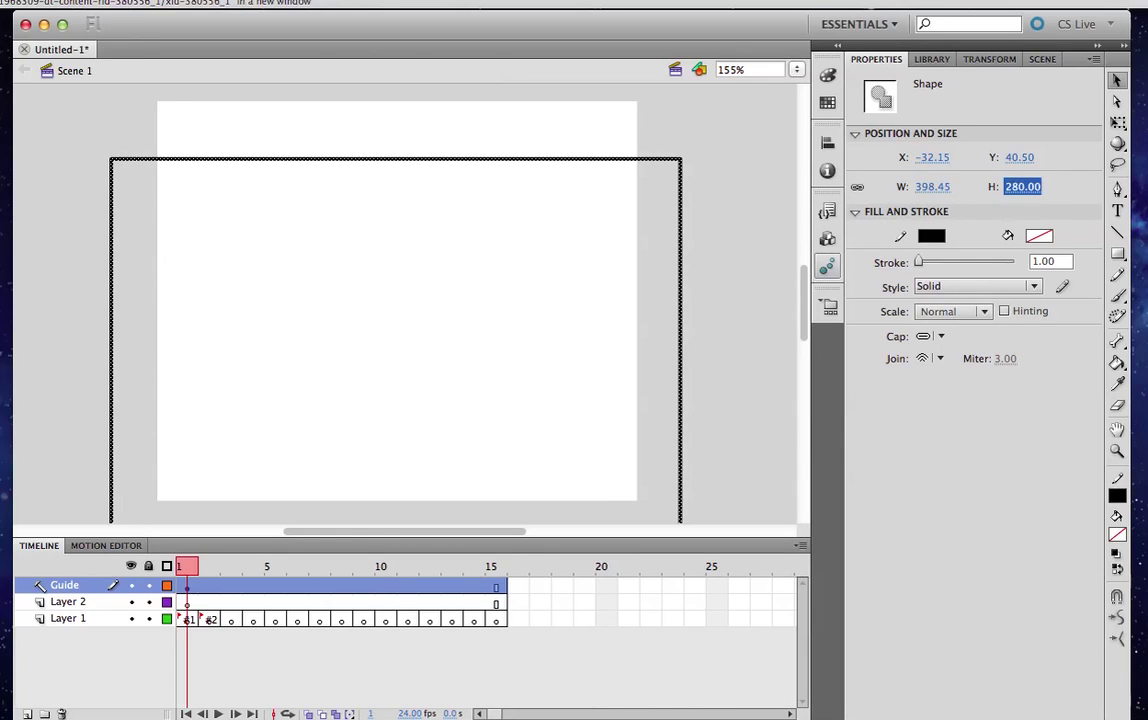
Step: Position the rectangle at X 0 and Y 0
click(932, 157)
click(934, 157)
text(0)
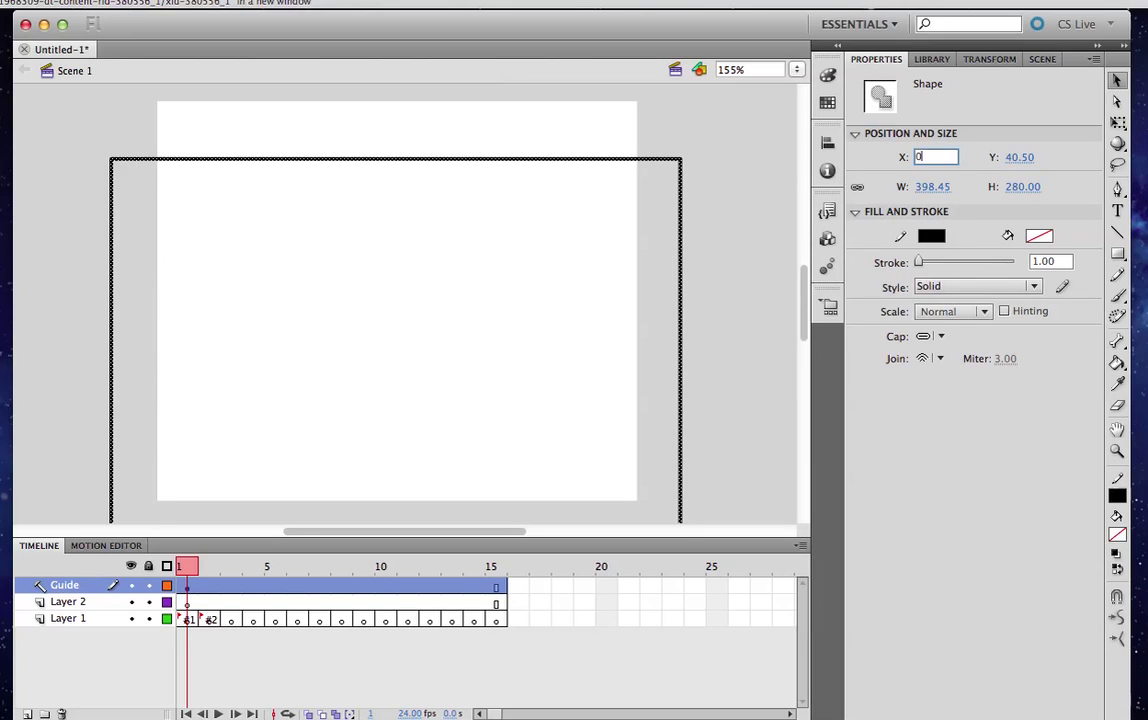
key(Return)
key(Tab)
text(0)
key(Return)
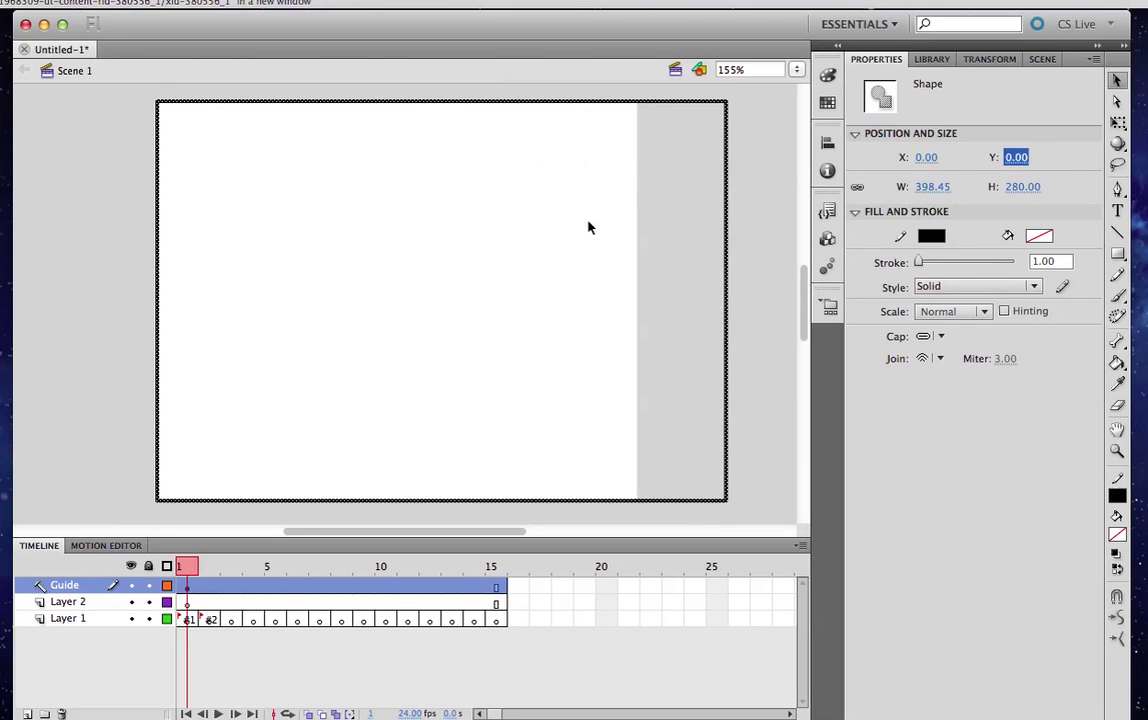
Step: Unlink proportions, set the width to 336 again, and lock the Guide layer
click(857, 186)
click(930, 187)
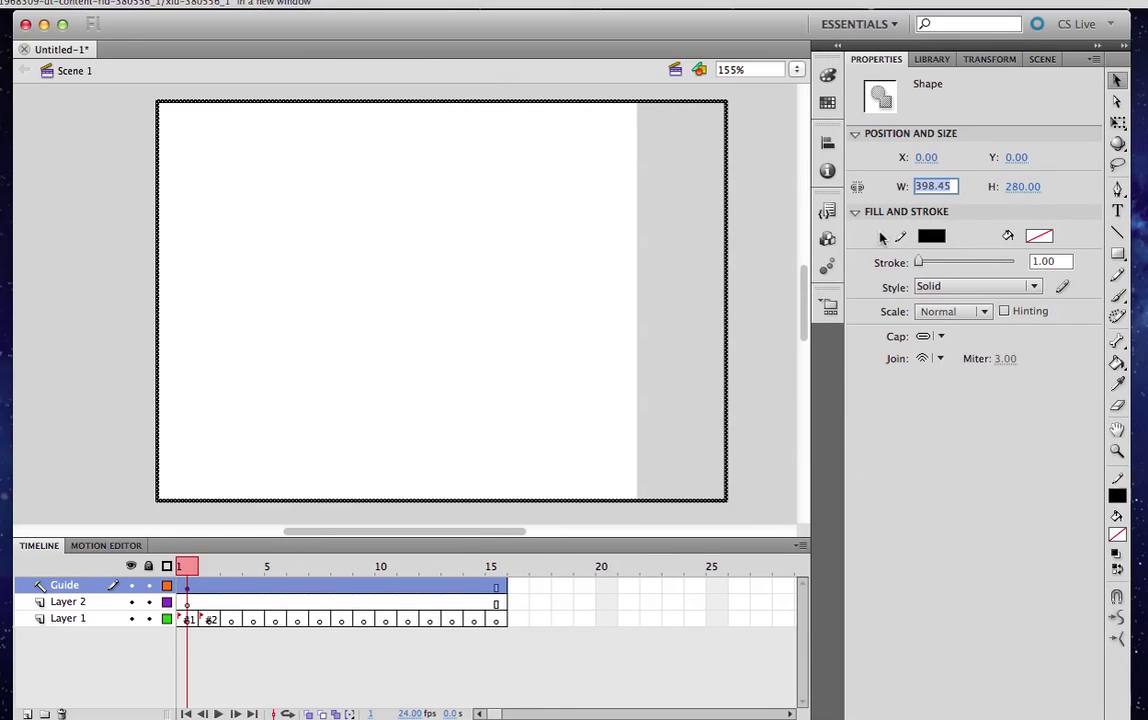
text(336)
key(Return)
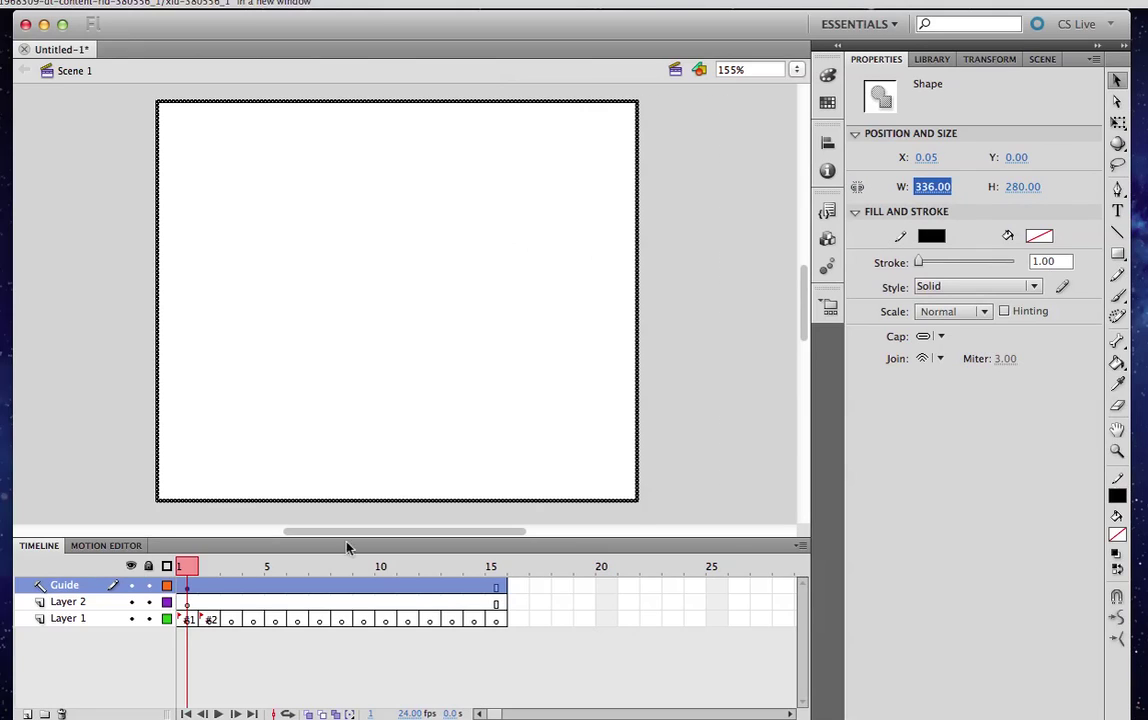
click(149, 585)
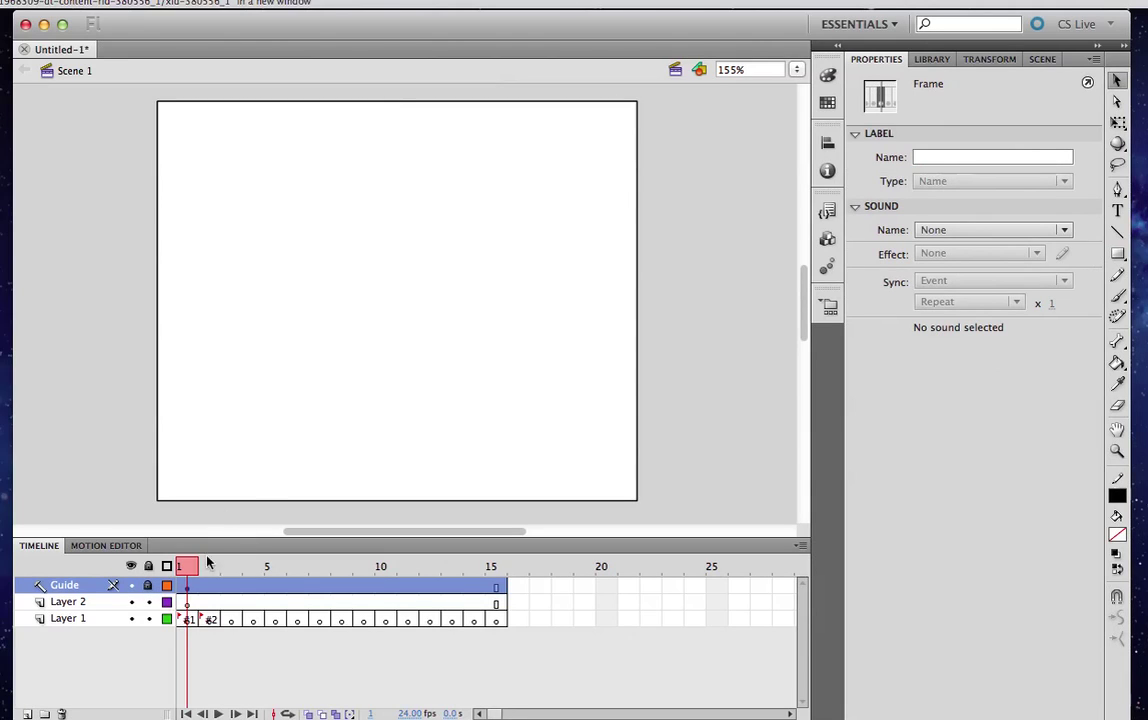
Step: Move Layer 2 below Layer 1 and rename Layer 1 to Action
mouse_move(68, 601)
mouse_down()
mouse_move(69, 640)
mouse_move(67, 625)
mouse_up()
double_click(79, 602)
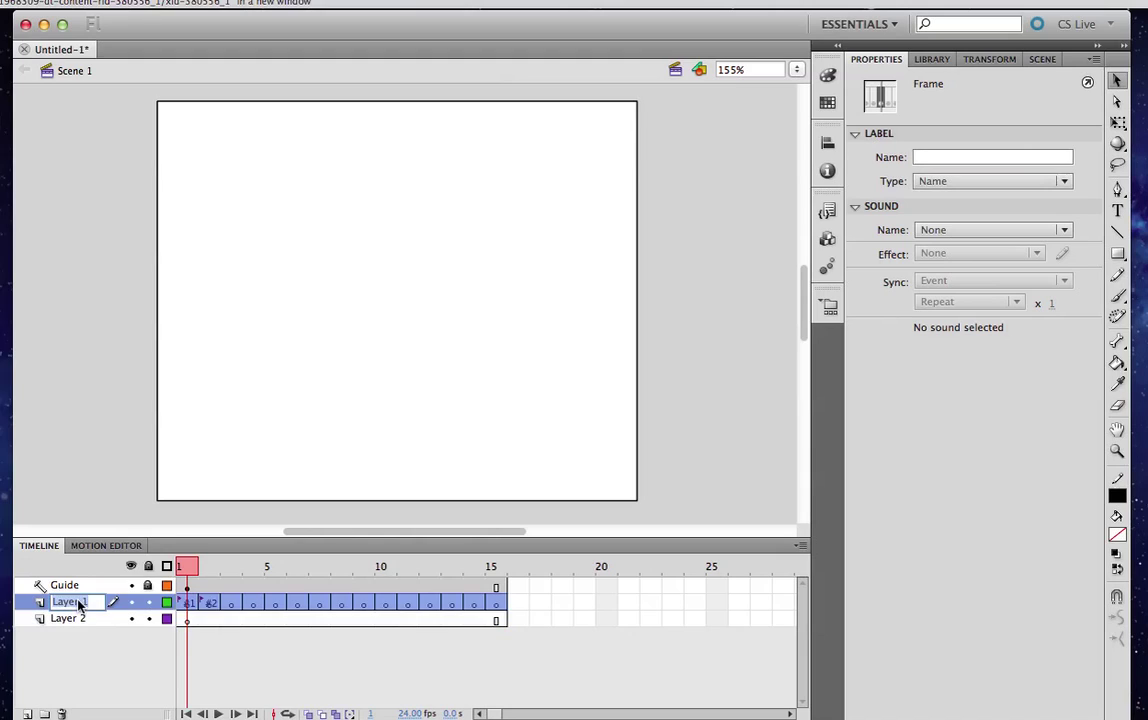
text(Action)
click(72, 622)
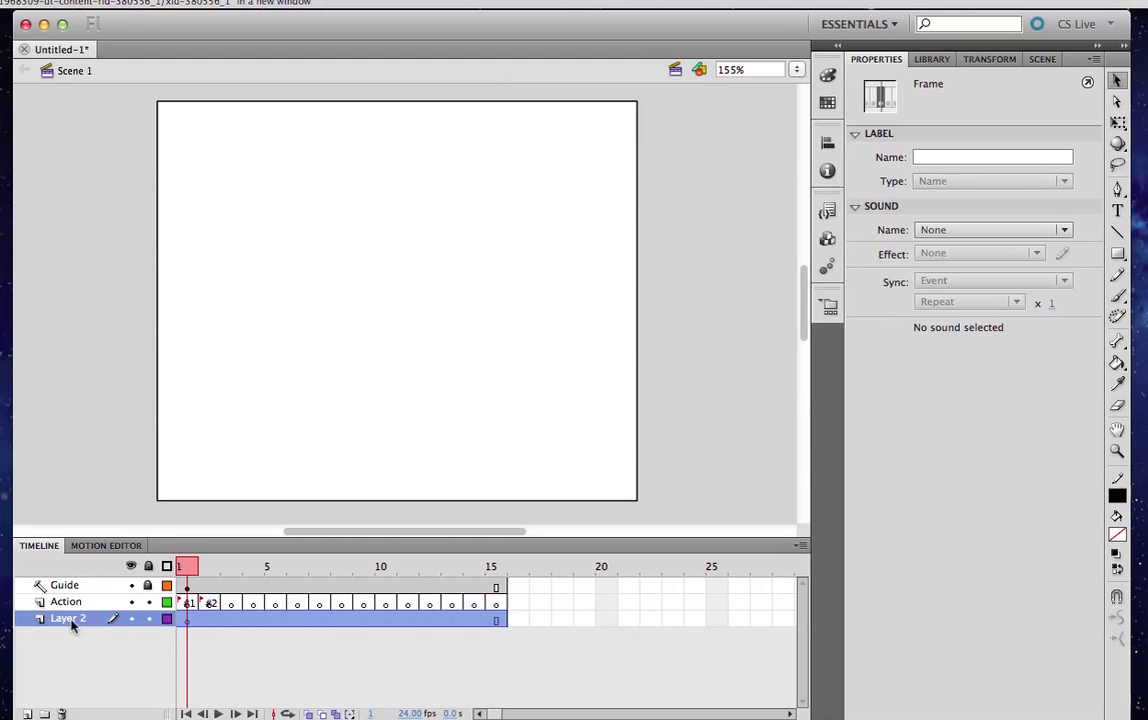
Step: Rename Layer 2 to Notes
double_click(72, 620)
text(N)
key(BackSpace)
key(BackSpace)
key(BackSpace)
key(Return)
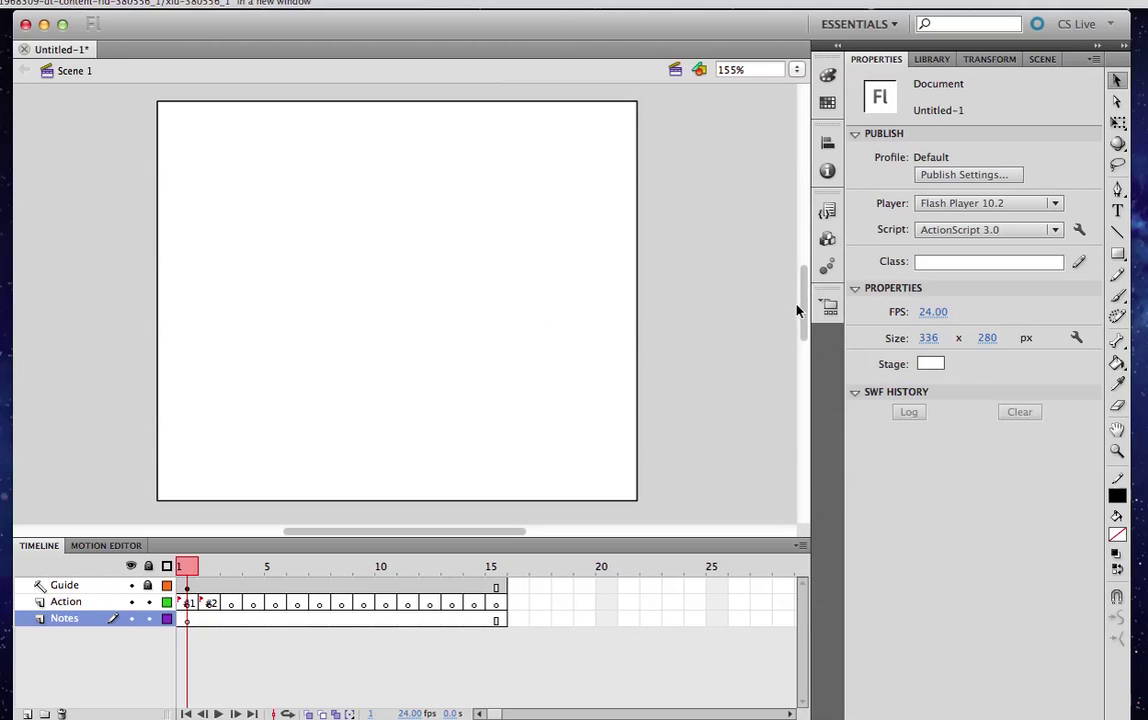
Step: Change the stage height to 400 px, keeping the 336 px width
scroll(808, 302, down, 3)
scroll(808, 302, up, 3)
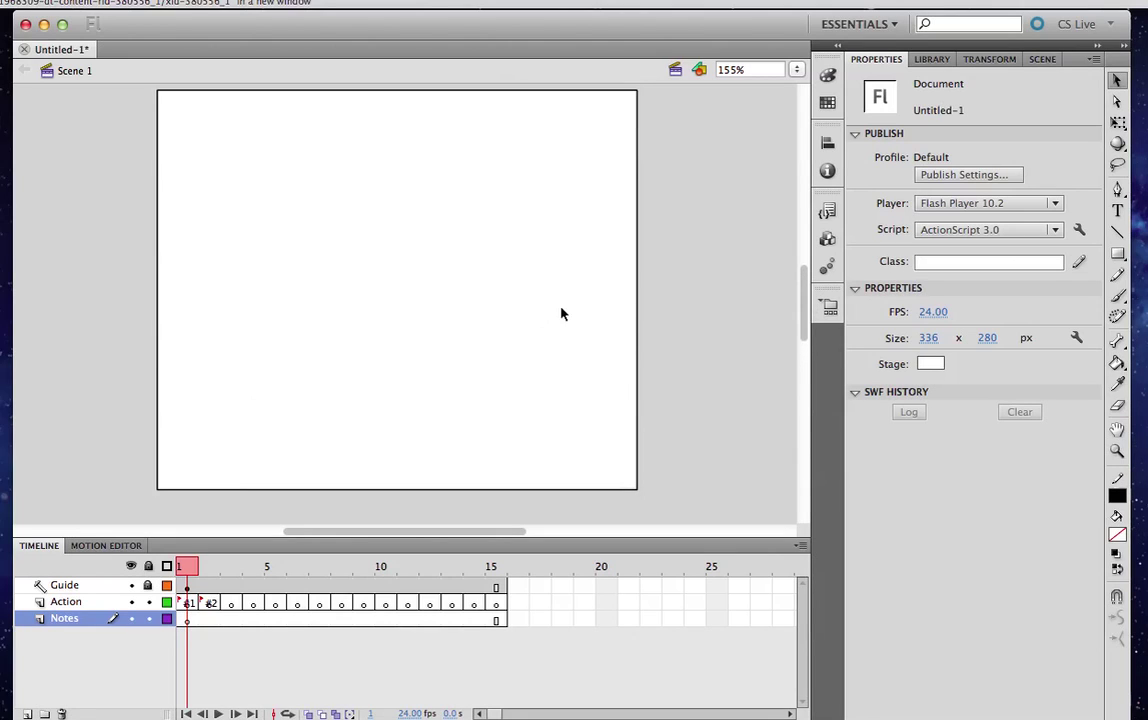
click(990, 338)
text(400)
key(Return)
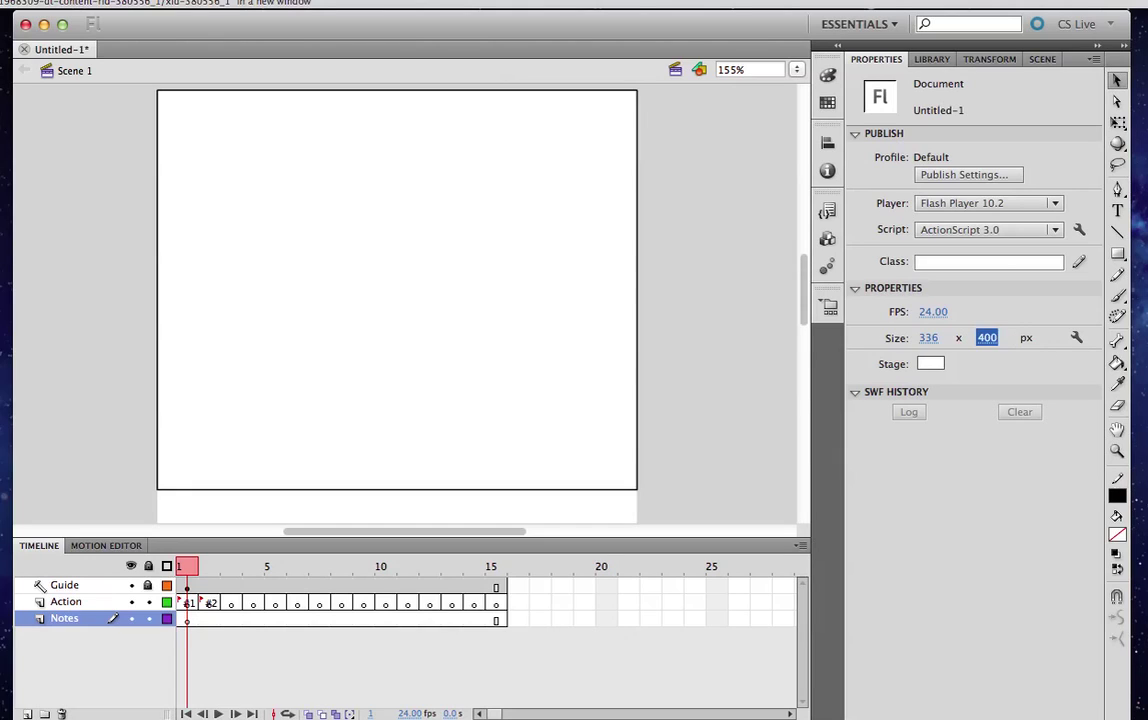
scroll(806, 370, down, 5)
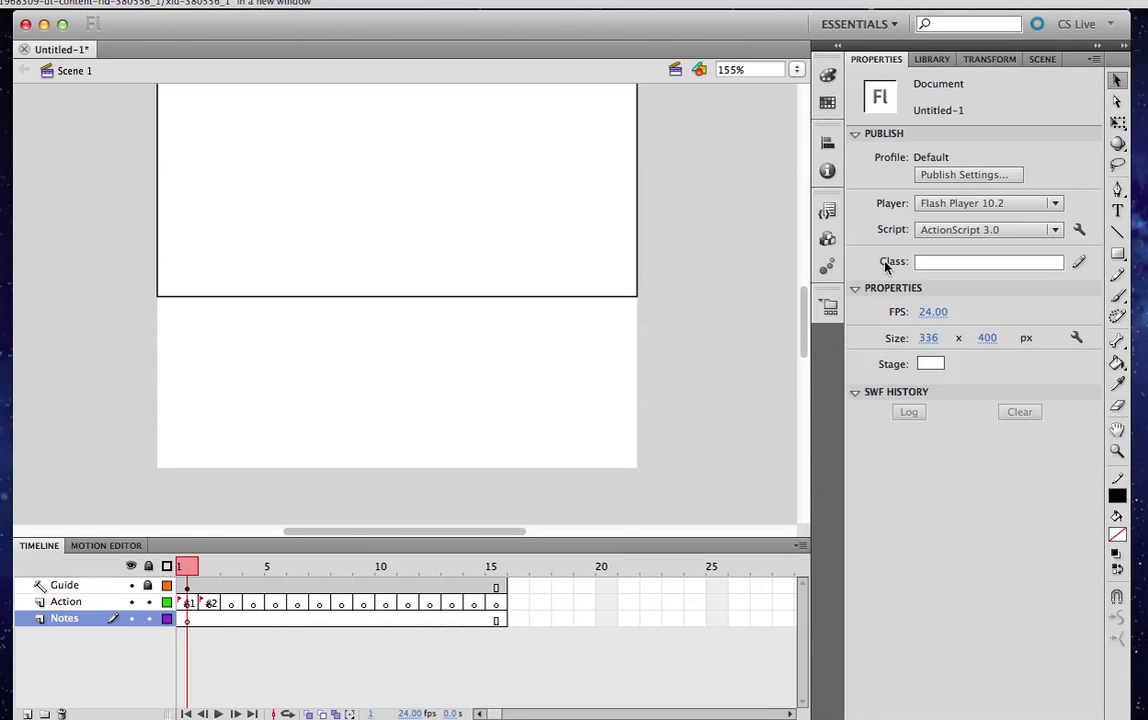
Step: Create a text box at the stage's lower left reading Slide# at 14 pt
click(1114, 215)
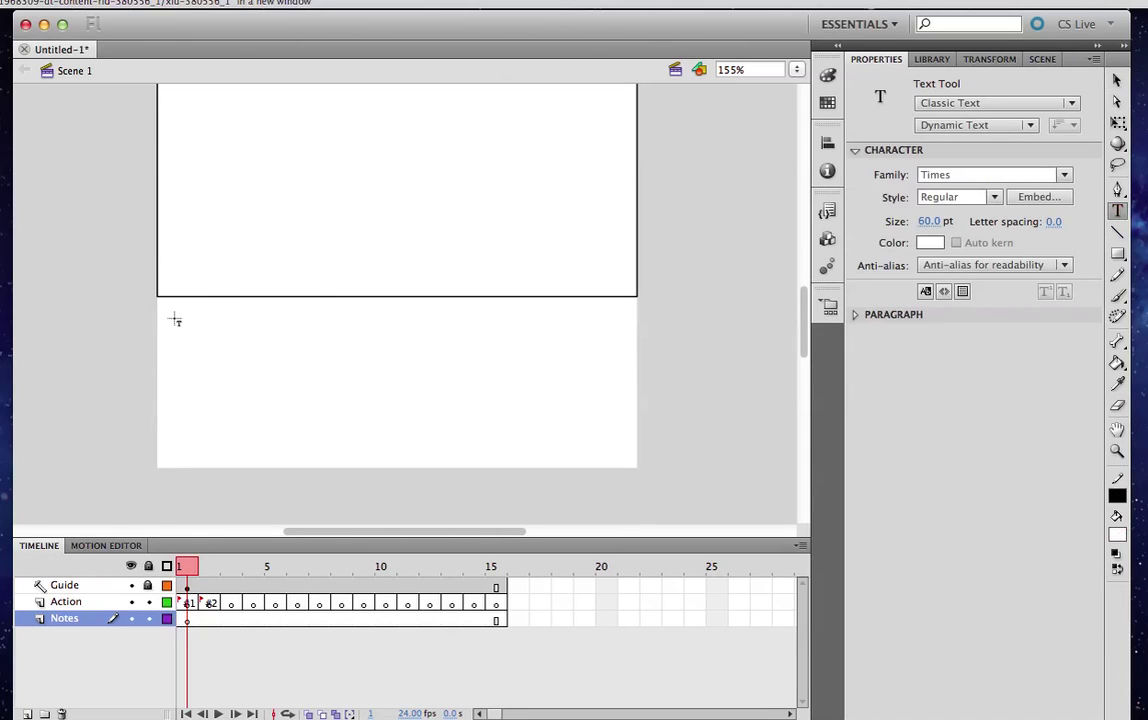
drag(170, 250, 319, 341)
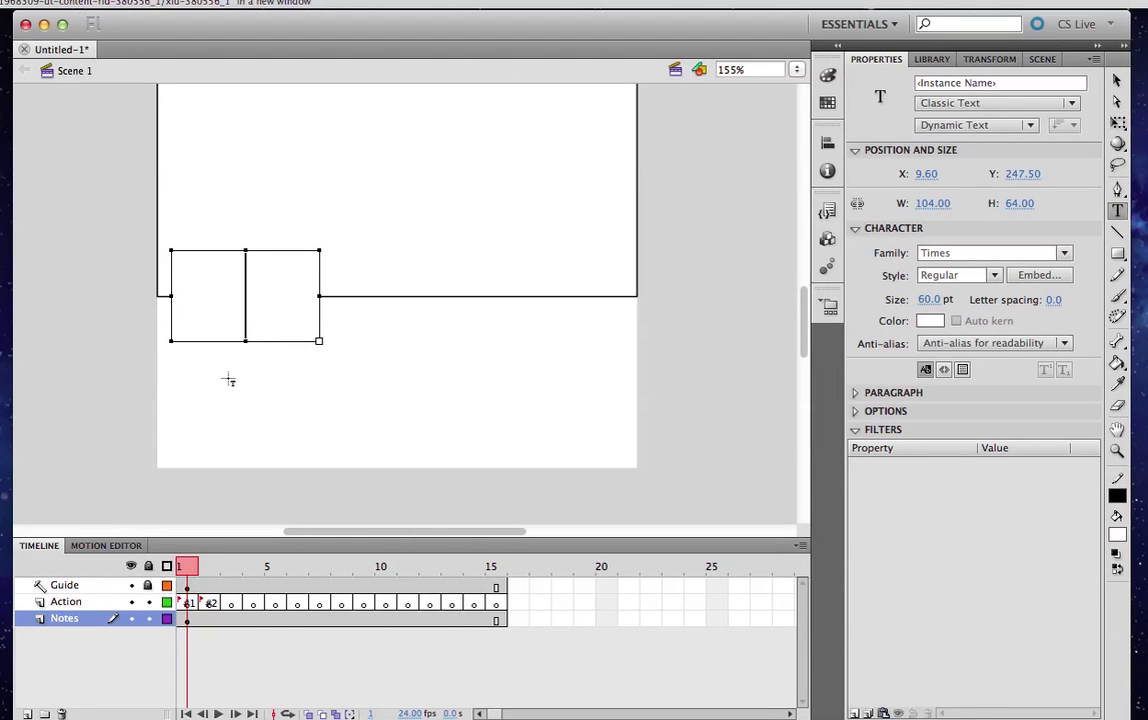
text(S1ide)
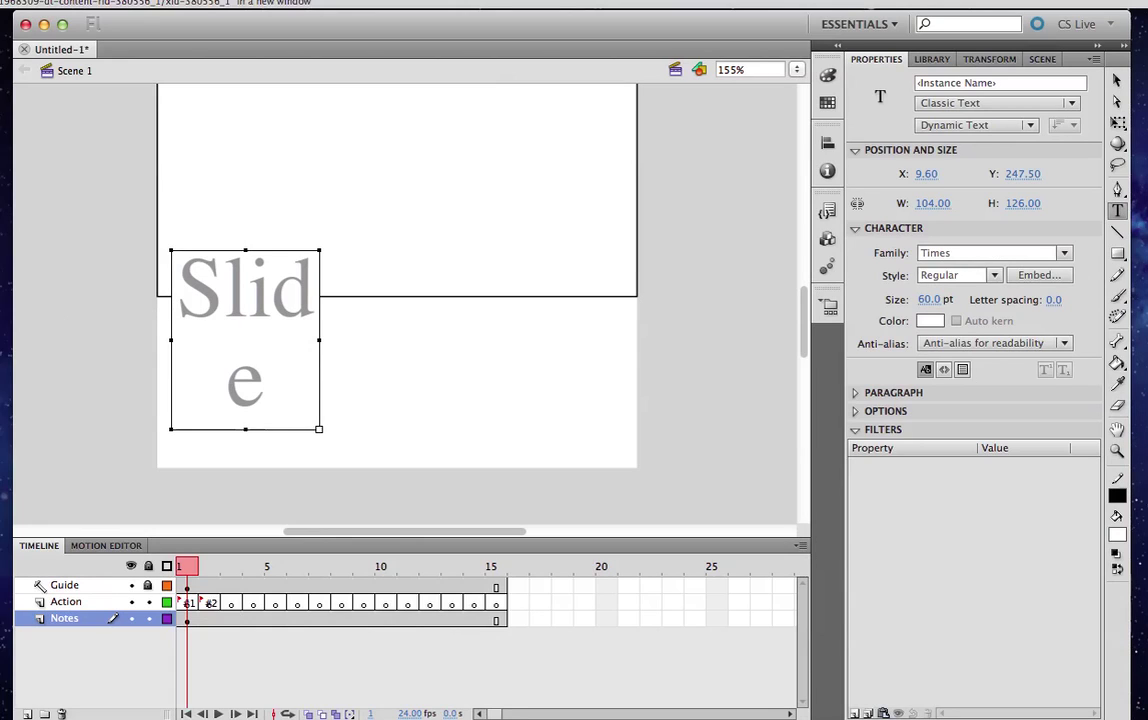
text(#)
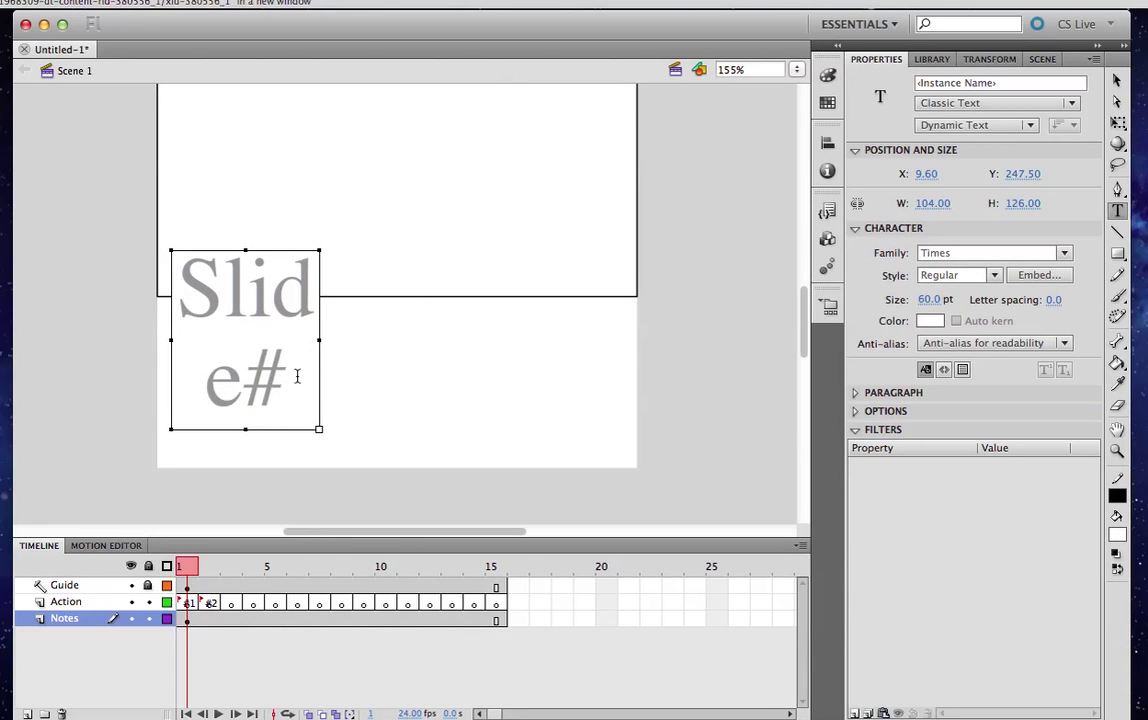
key(super+a)
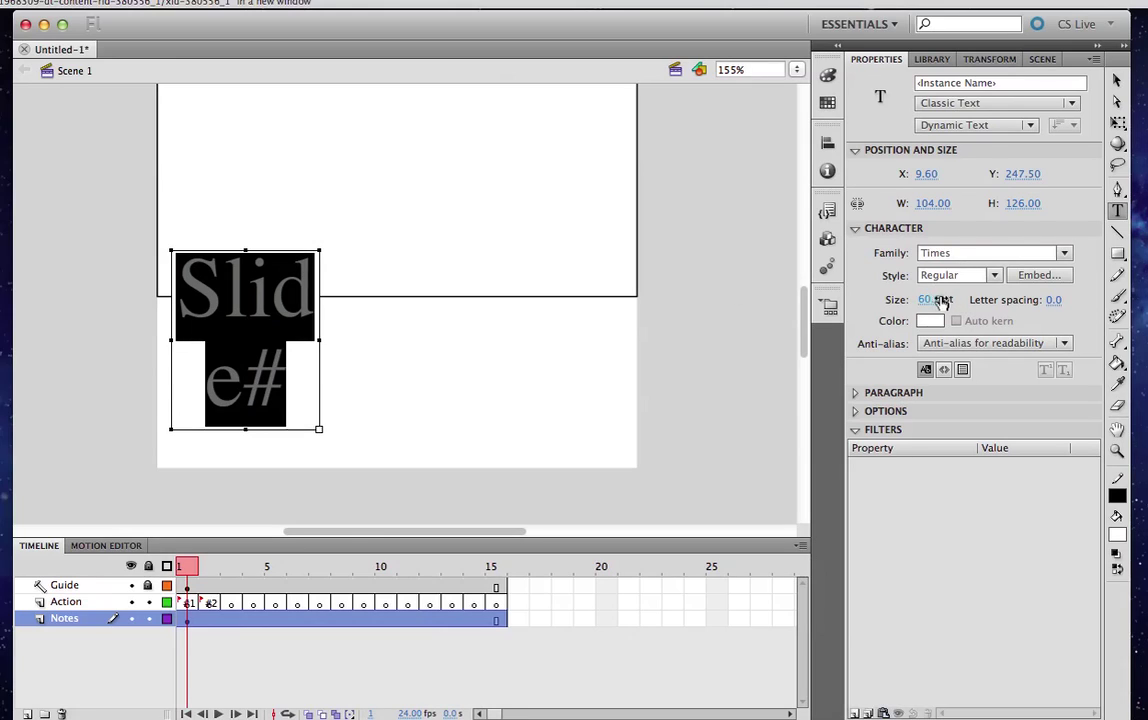
click(929, 299)
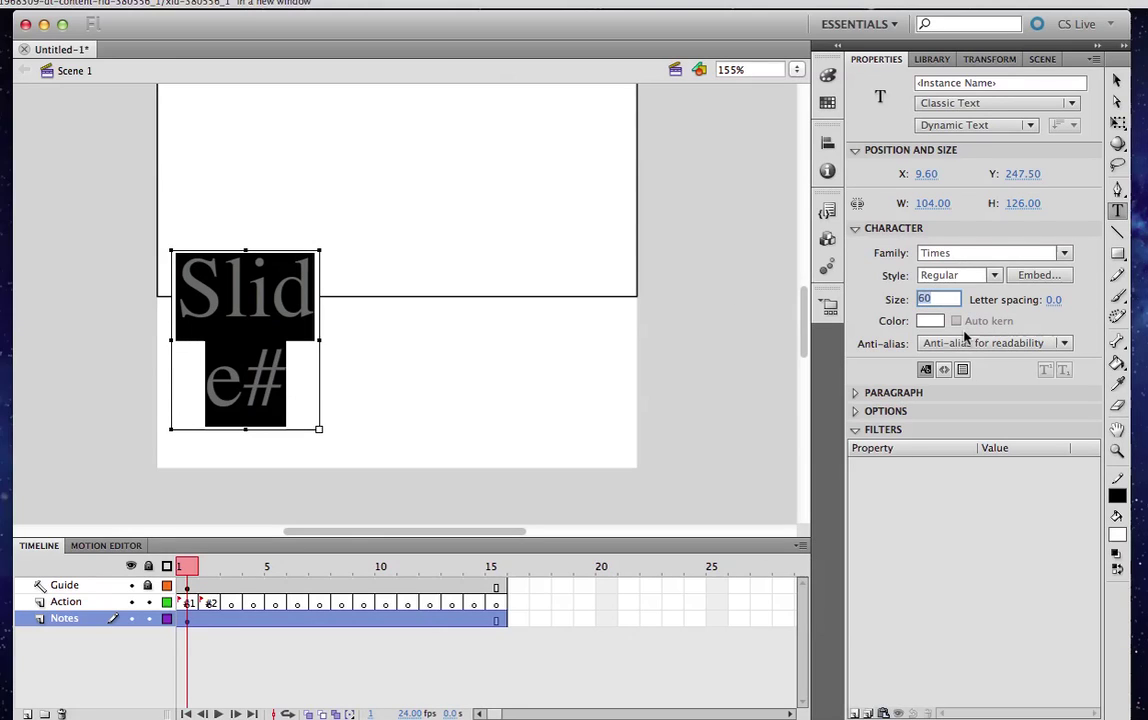
text(14)
key(Return)
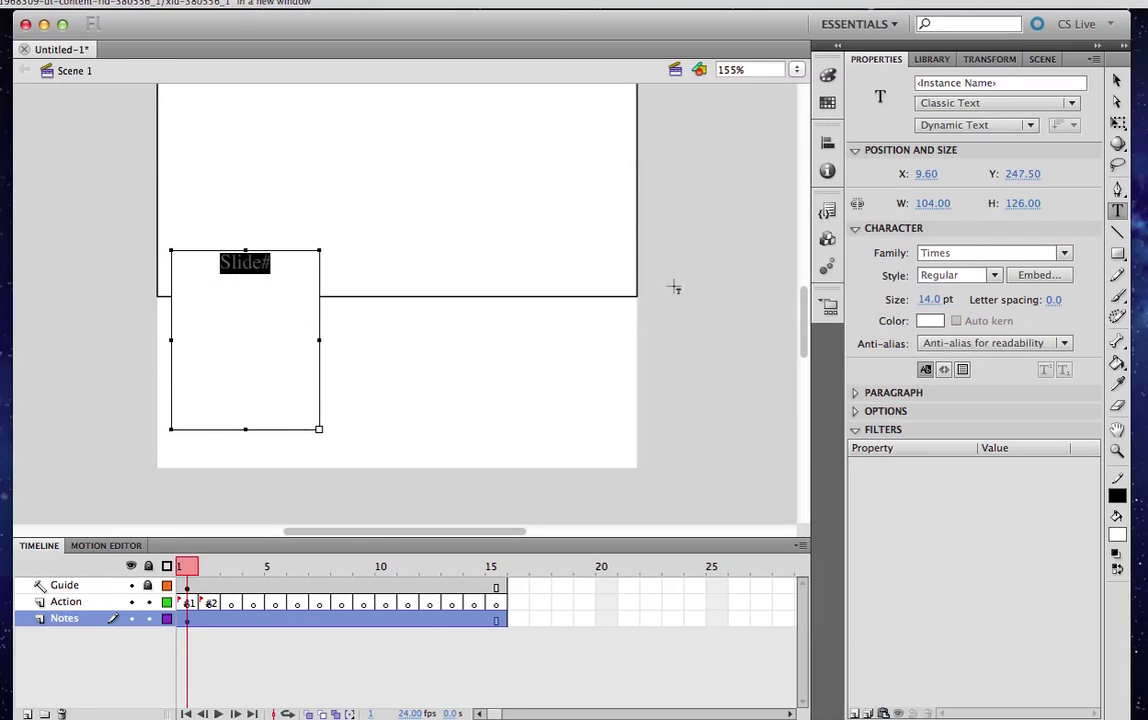
Step: Fit the box around Slide#, move it just below the slide frame, and color it black
drag(319, 429, 276, 292)
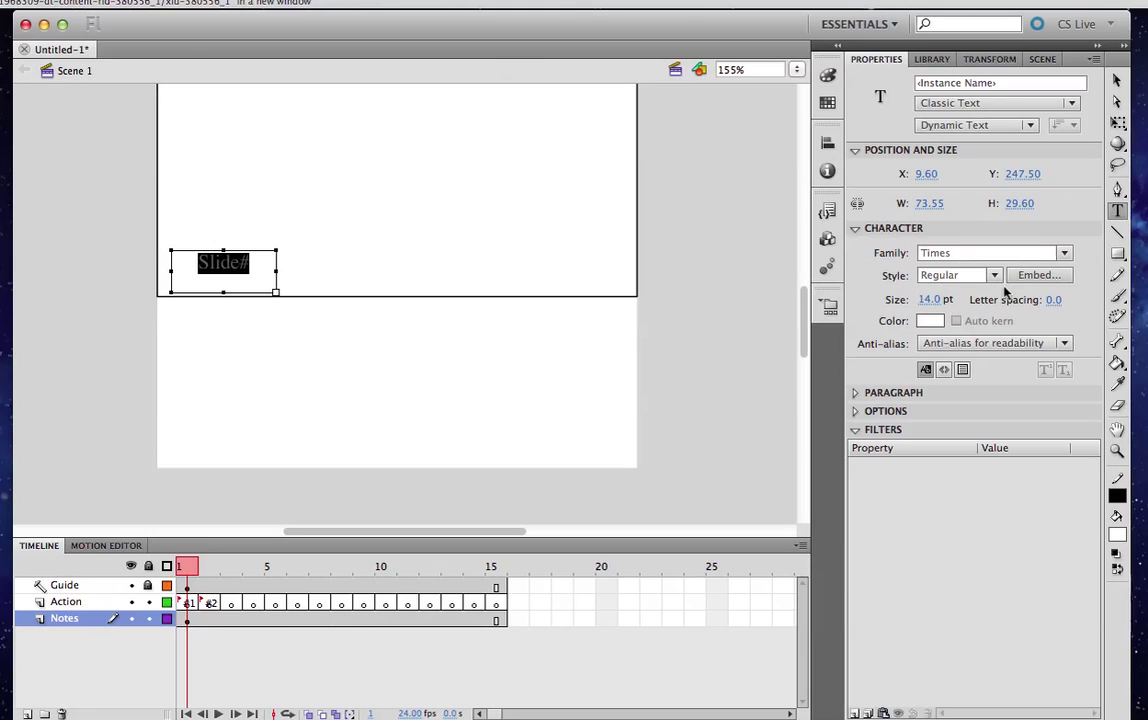
click(963, 370)
drag(278, 271, 200, 277)
click(1117, 80)
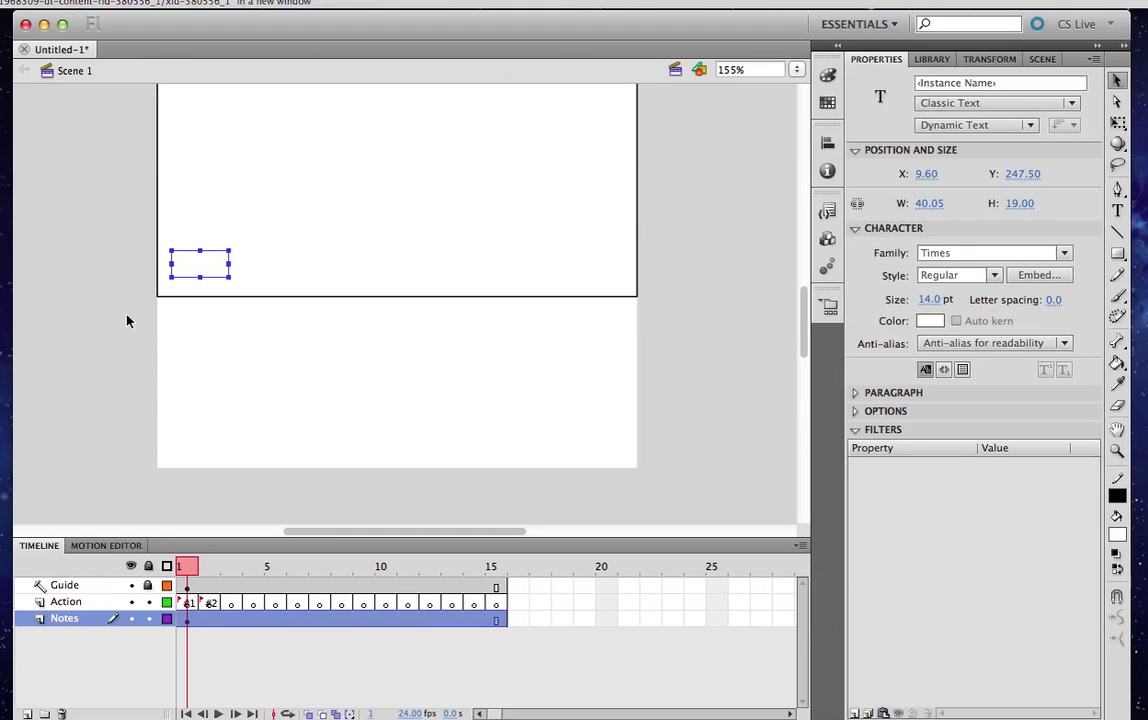
drag(213, 280, 210, 339)
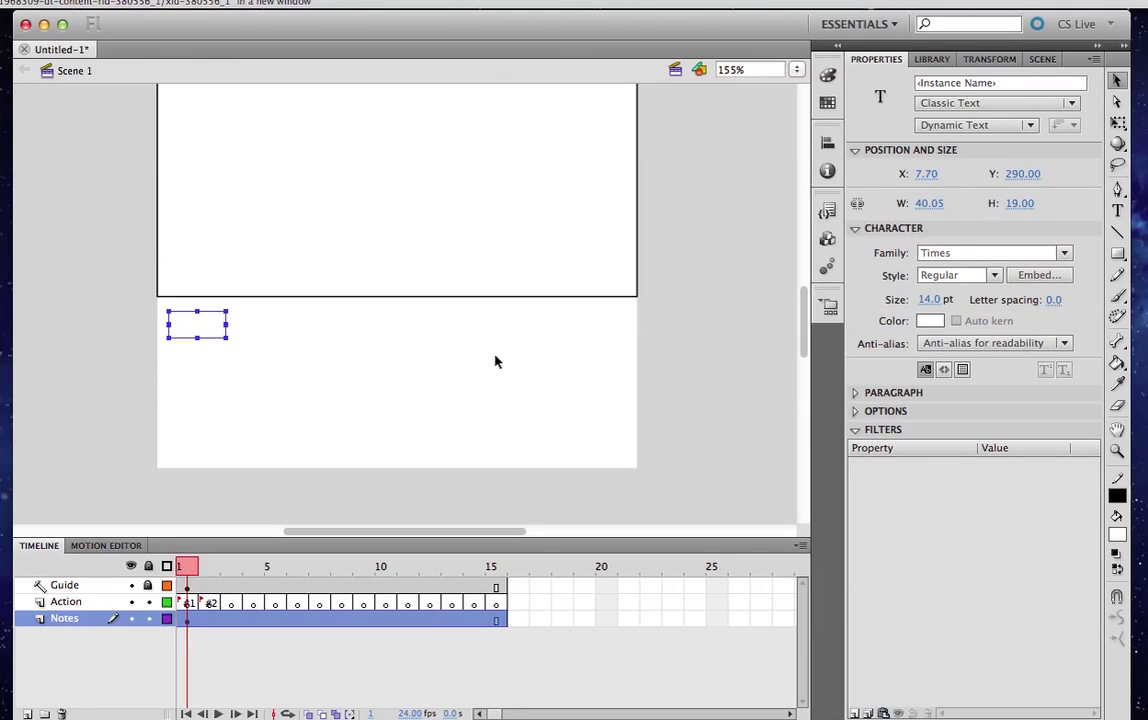
click(930, 321)
click(885, 362)
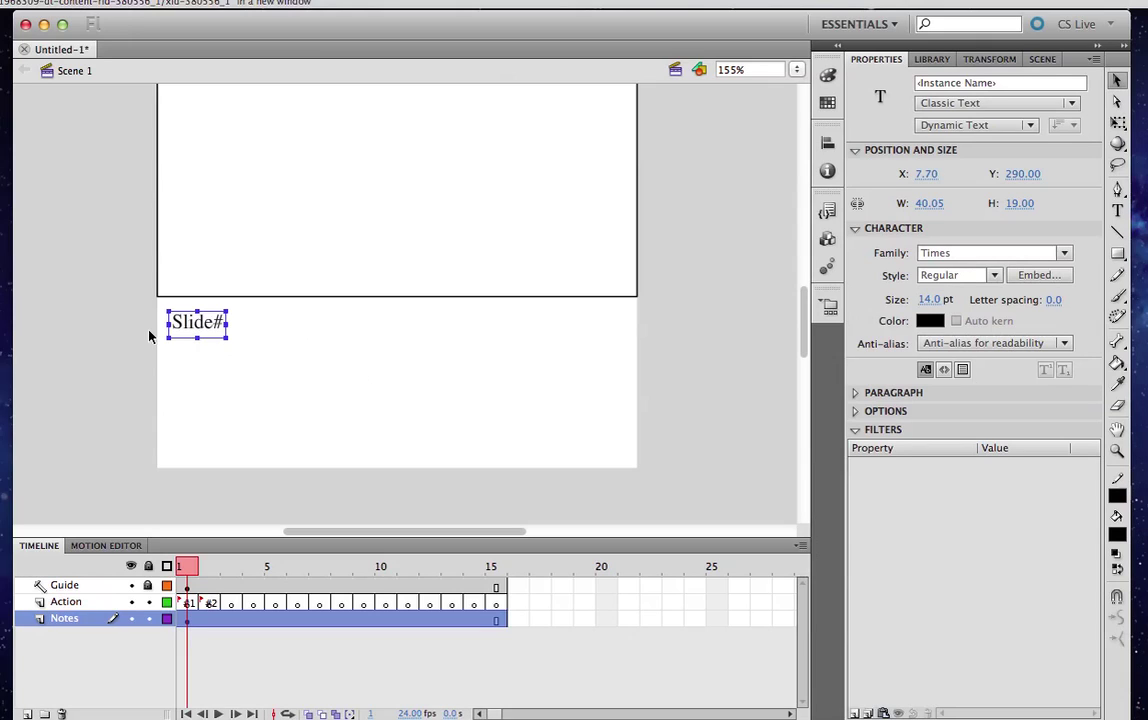
Step: Duplicate the Slide# label beneath itself and change the copy's text to Notes:
key(Down)
key(Down)
key(Down)
key(Down)
key(Down)
key(Down)
key(Down)
key(Down)
key(Down)
key(Down)
key(Down)
key(Down)
key(Down)
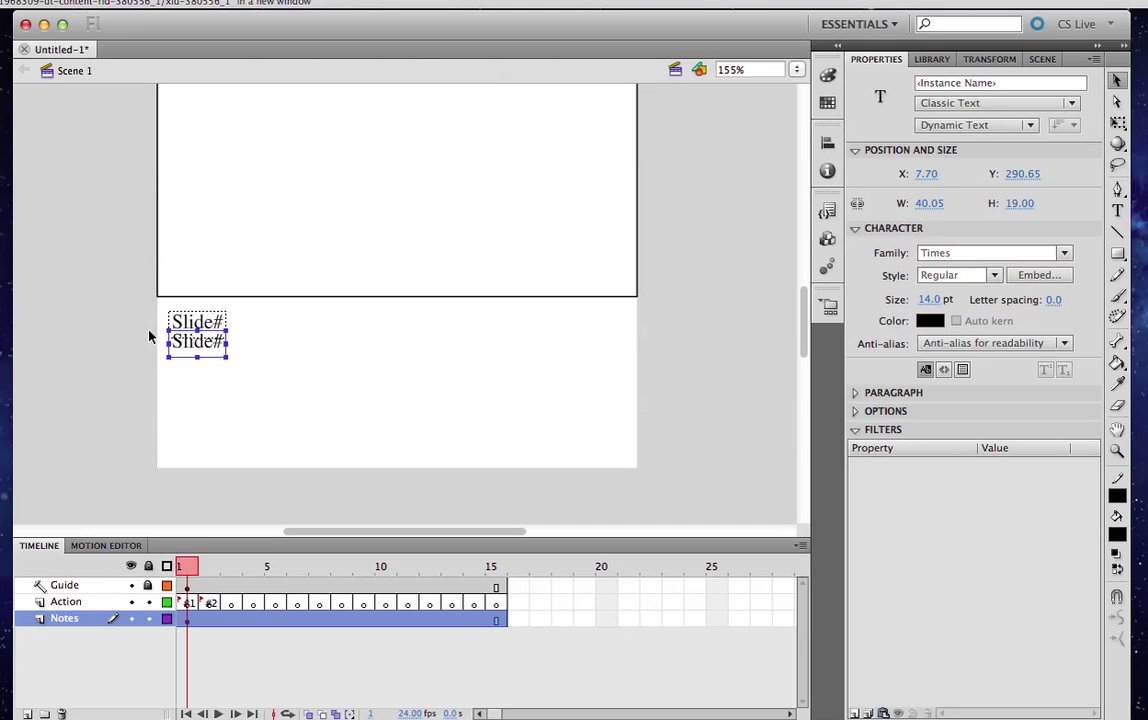
key(Down)
key(Down)
key(Down)
key(Down)
key(Down)
key(Down)
key(Down)
key(Down)
key(Down)
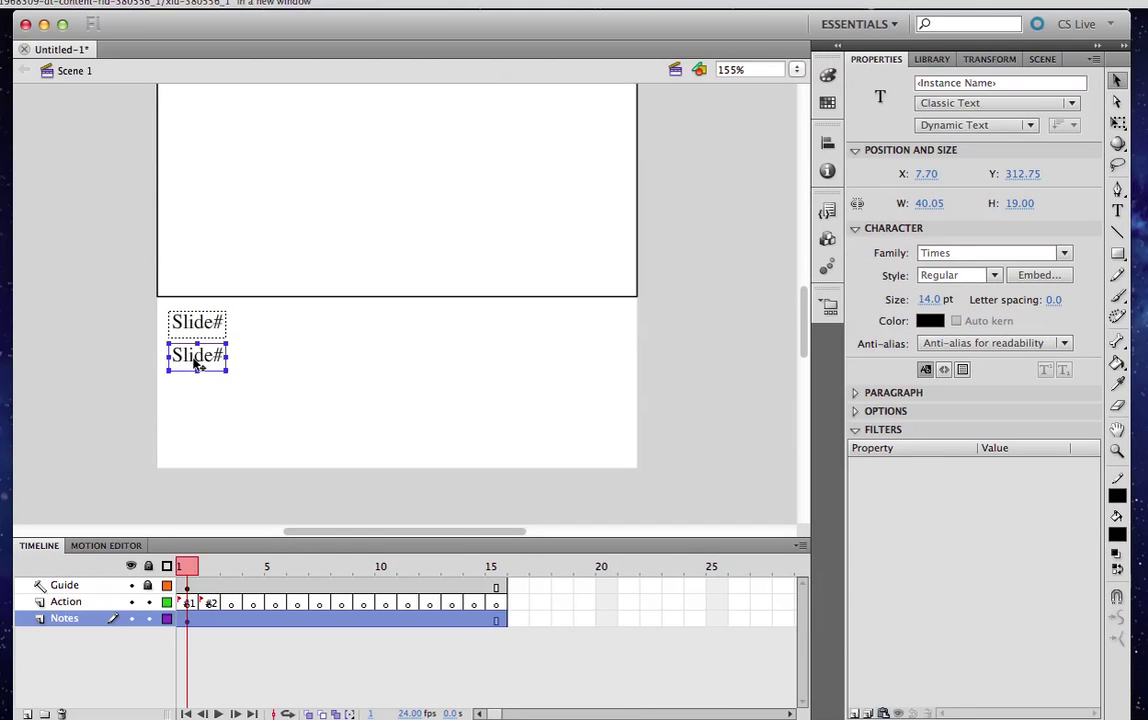
key(t)
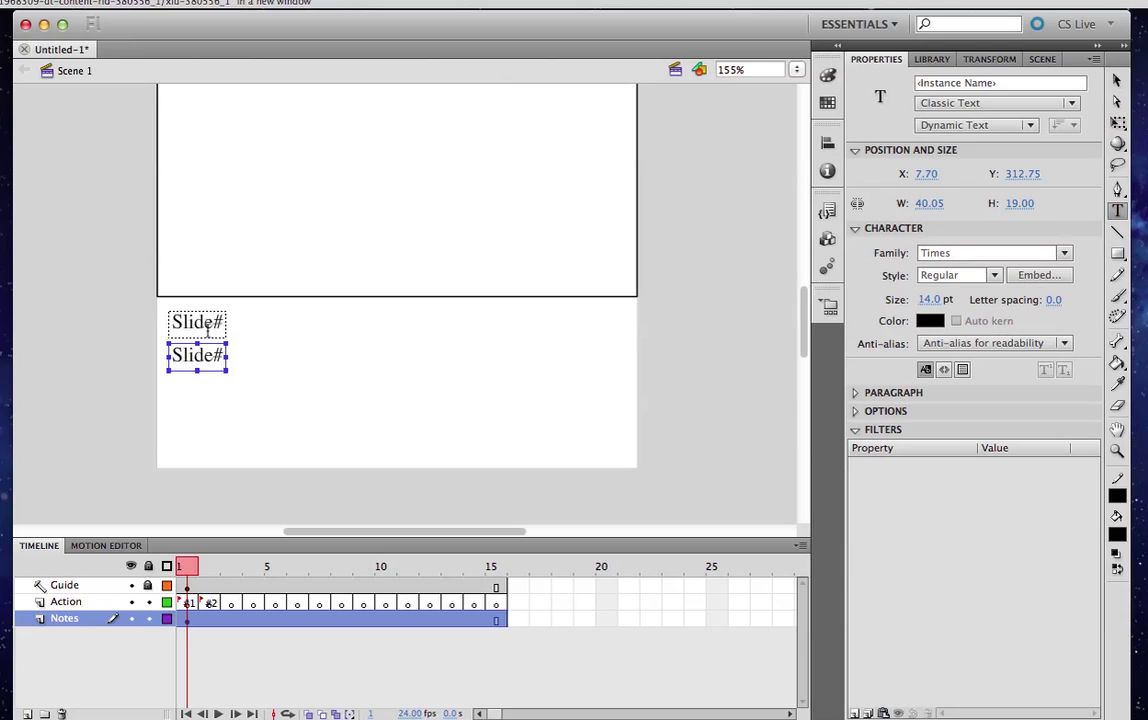
drag(219, 355, 138, 318)
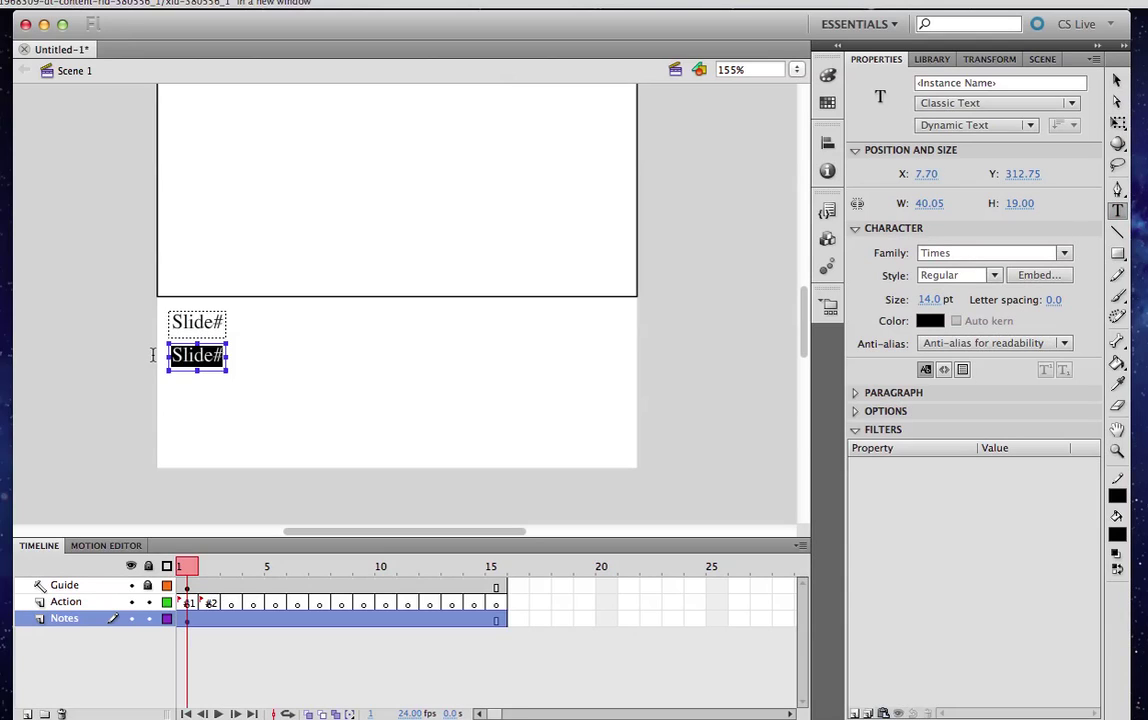
text(Notes)
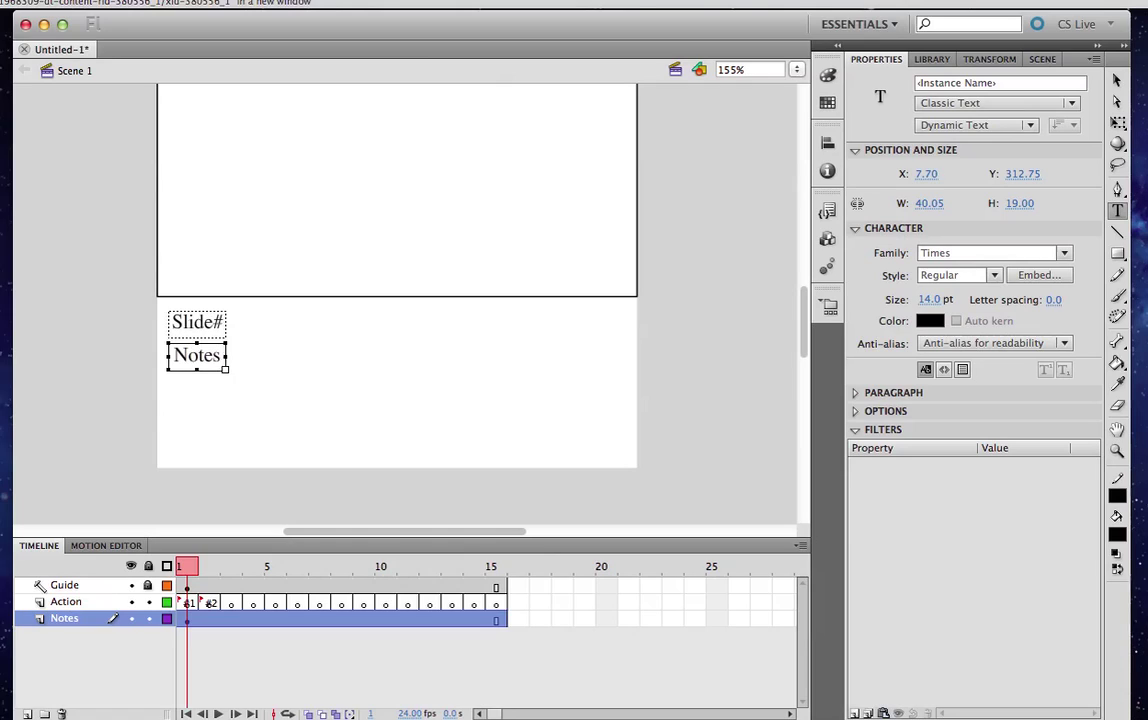
key(Return)
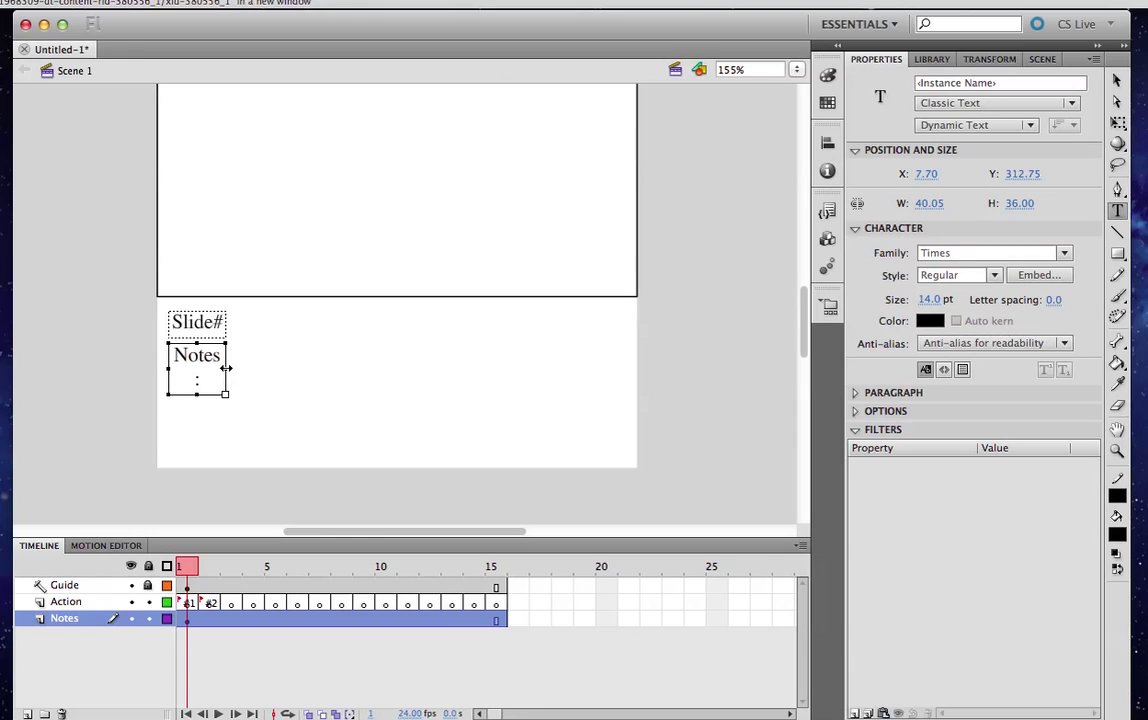
drag(226, 368, 200, 370)
key(Up)
key(End)
text(:)
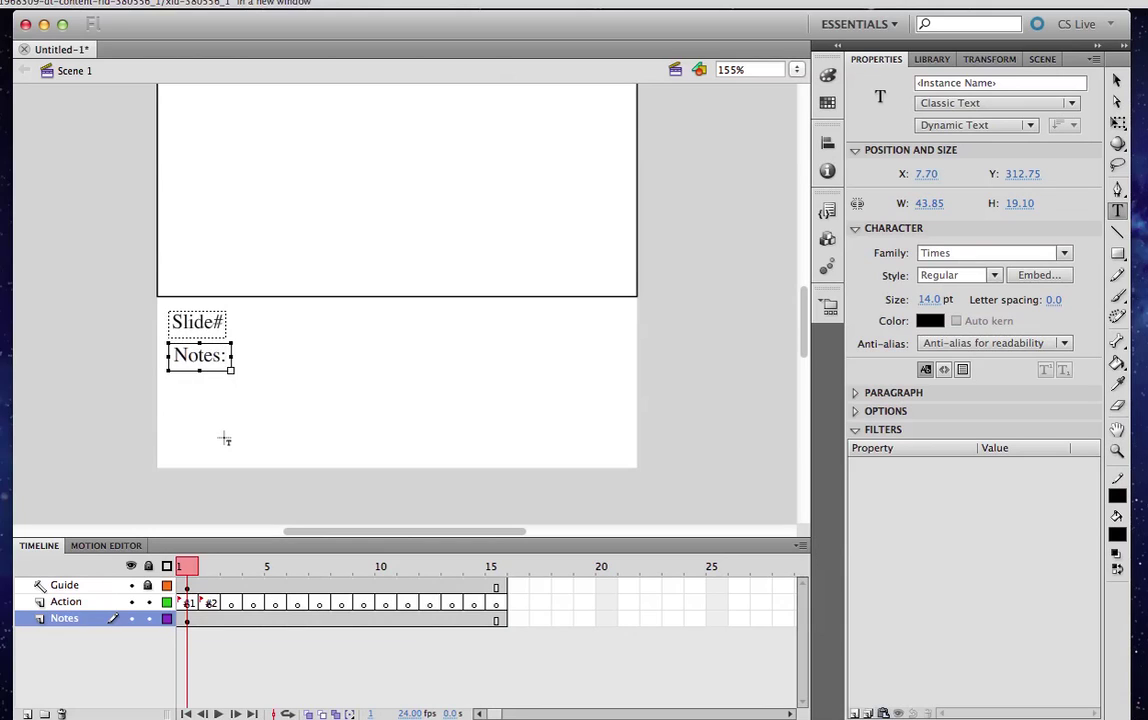
Step: Stretch the Notes: box into a wide notes area and left-align its text
drag(230, 370, 619, 455)
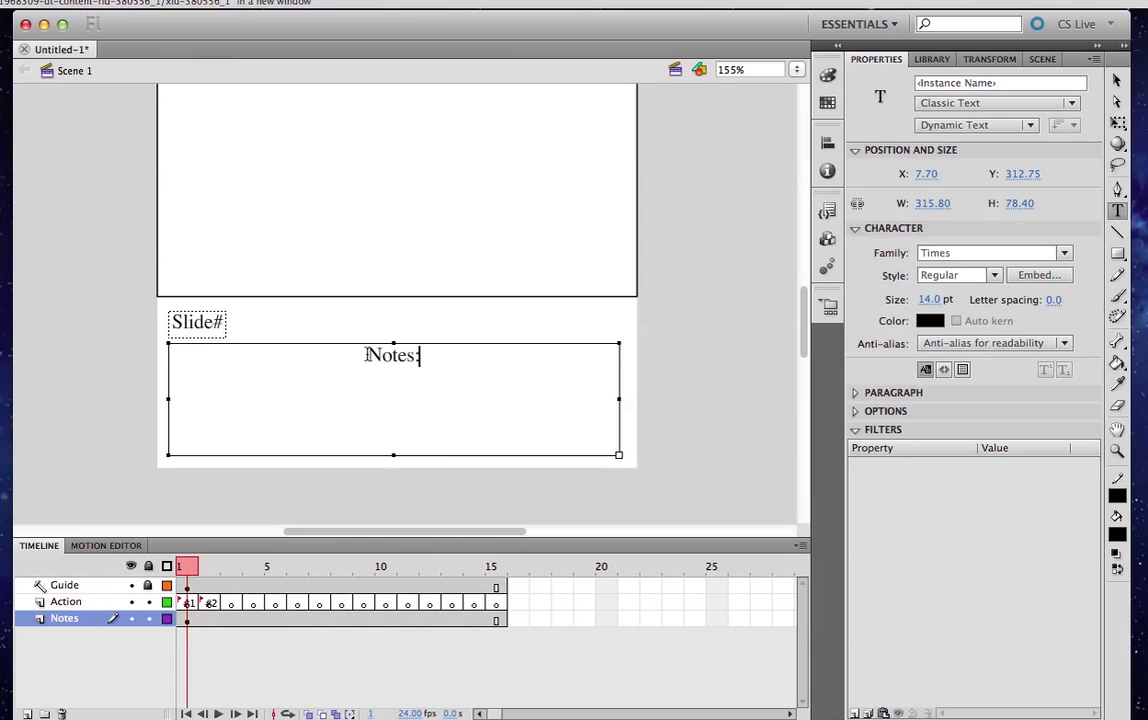
drag(421, 355, 348, 353)
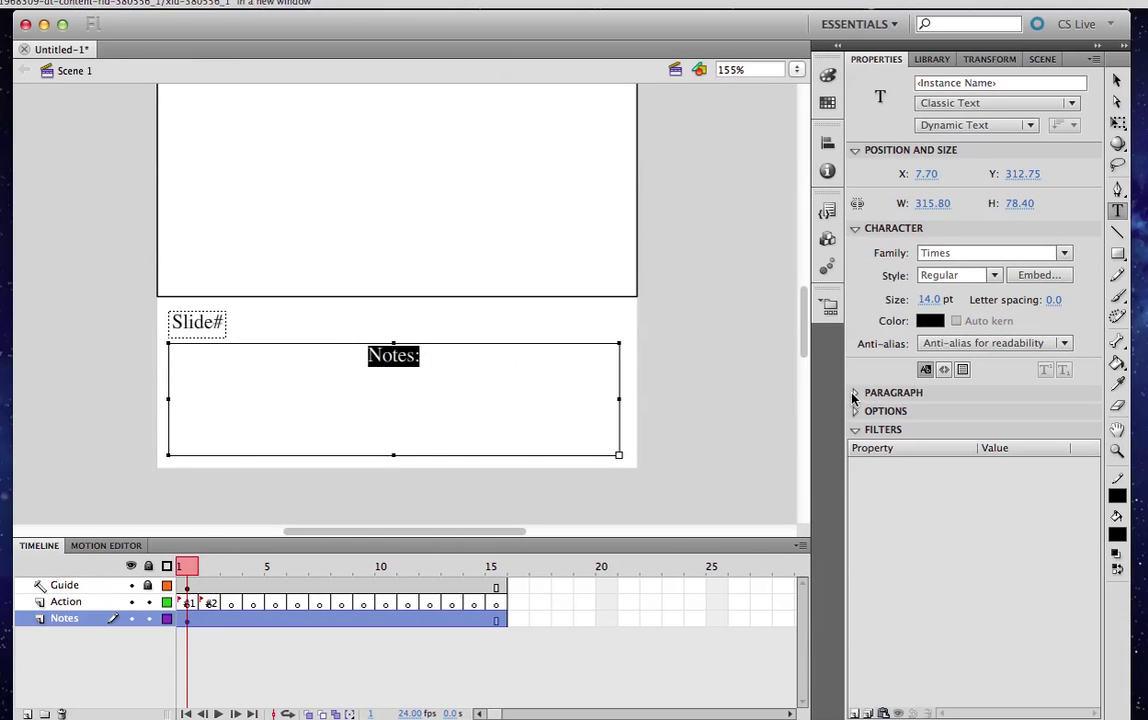
click(854, 393)
click(924, 416)
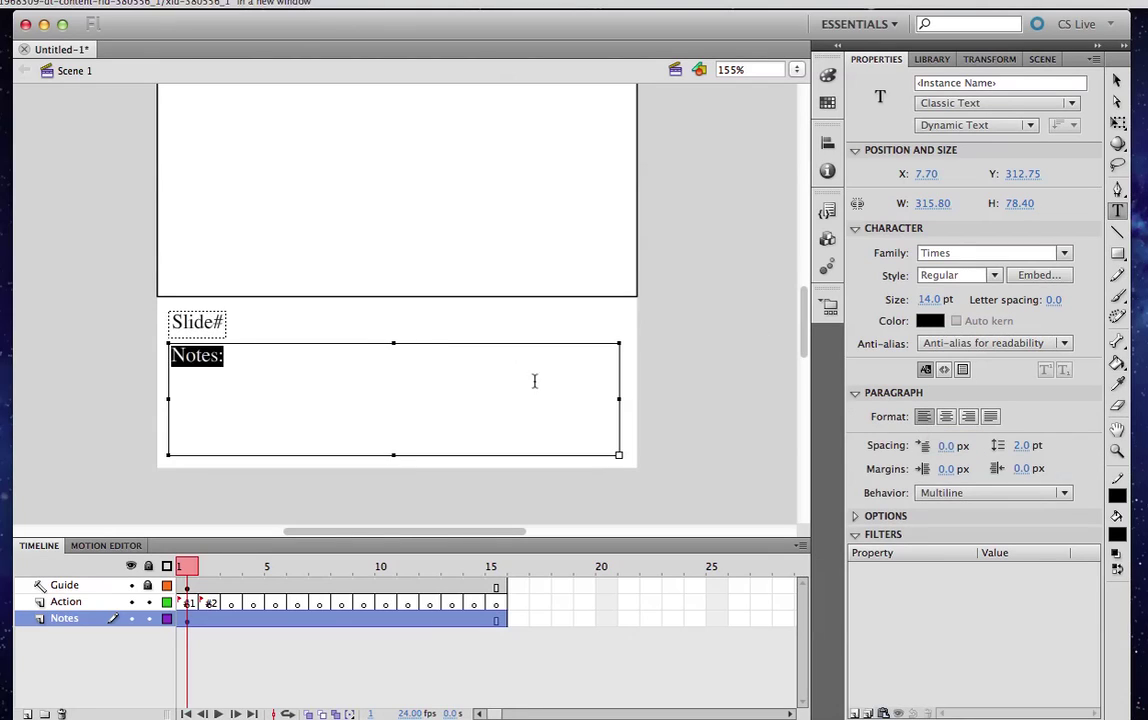
Step: Widen the Slide# box and left-align its text
click(220, 331)
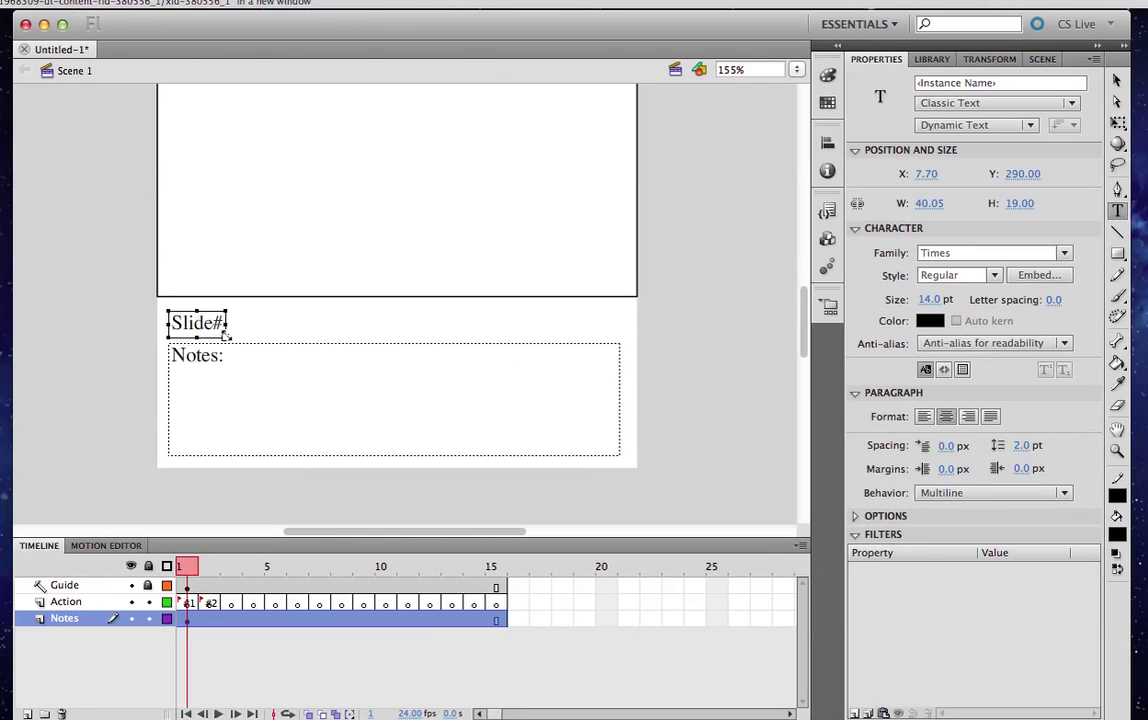
drag(226, 335, 126, 323)
key(super+shift+c)
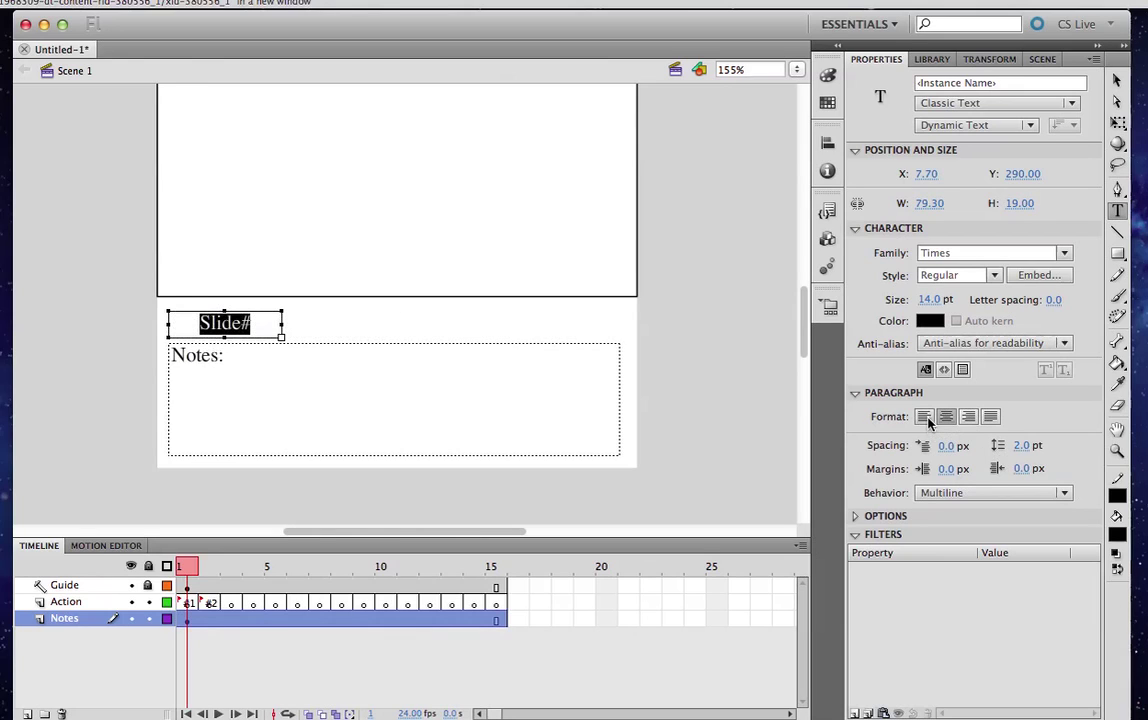
click(924, 416)
click(366, 320)
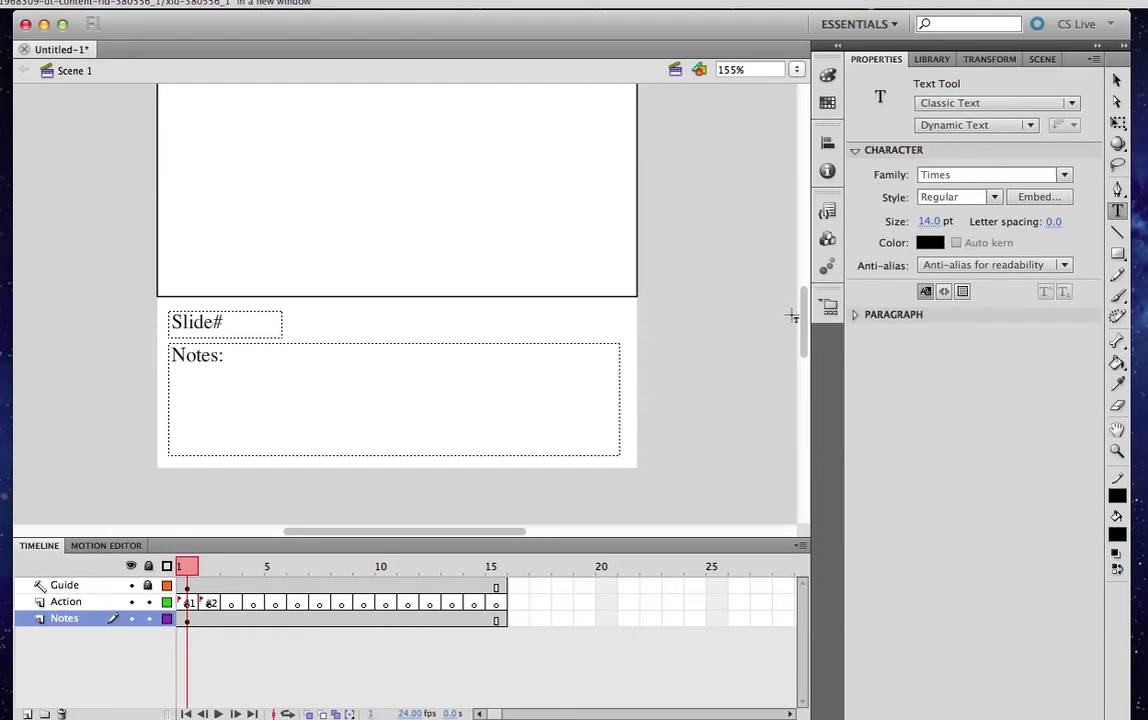
mouse_move(806, 312)
mouse_down()
mouse_move(807, 264)
mouse_move(806, 289)
mouse_up()
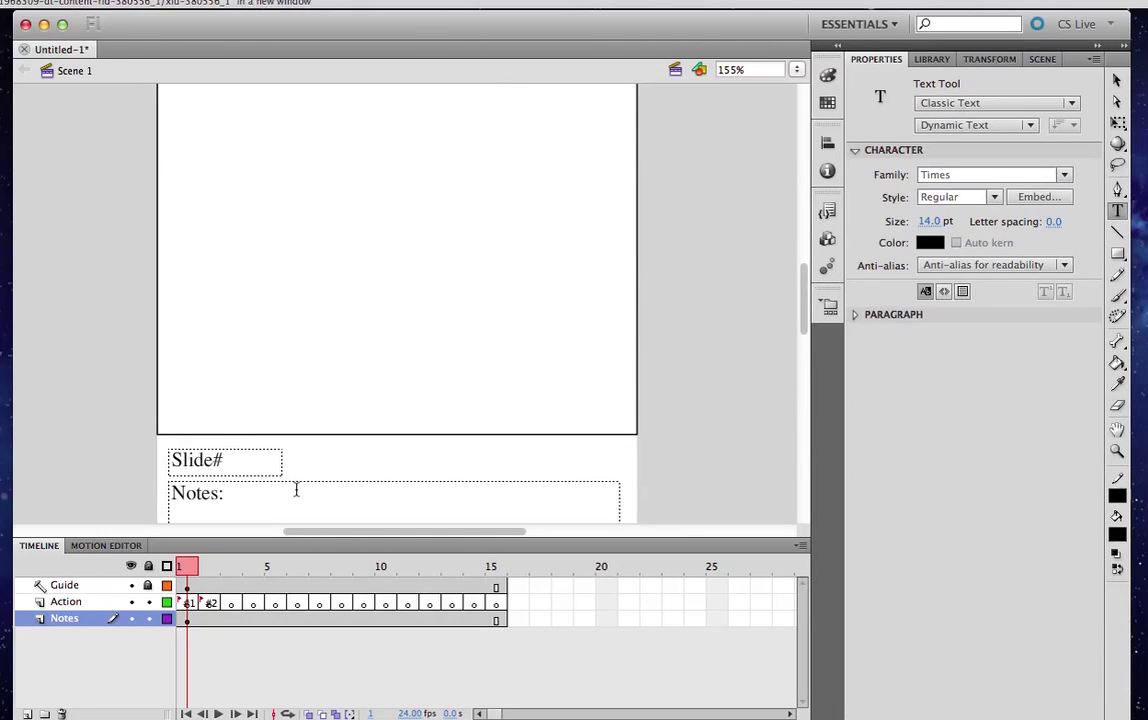
click(208, 621)
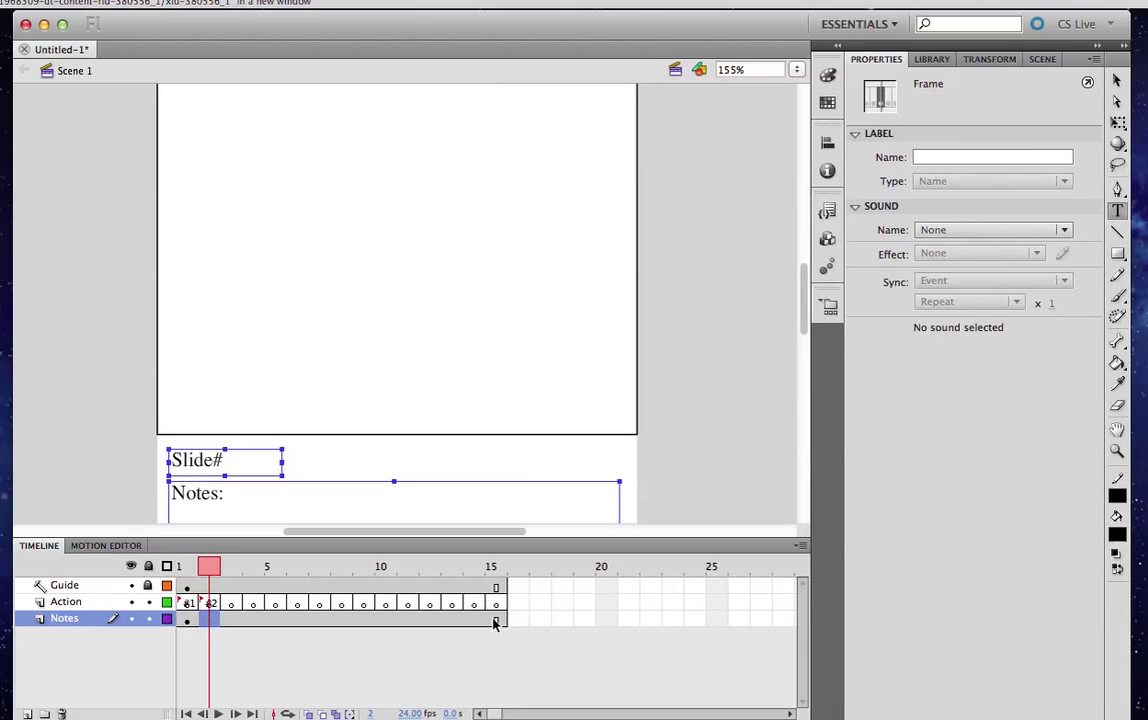
Step: Turn Notes frames 2–15 into keyframes and number the first two Slide# labels 1 and 2
drag(487, 623, 213, 624)
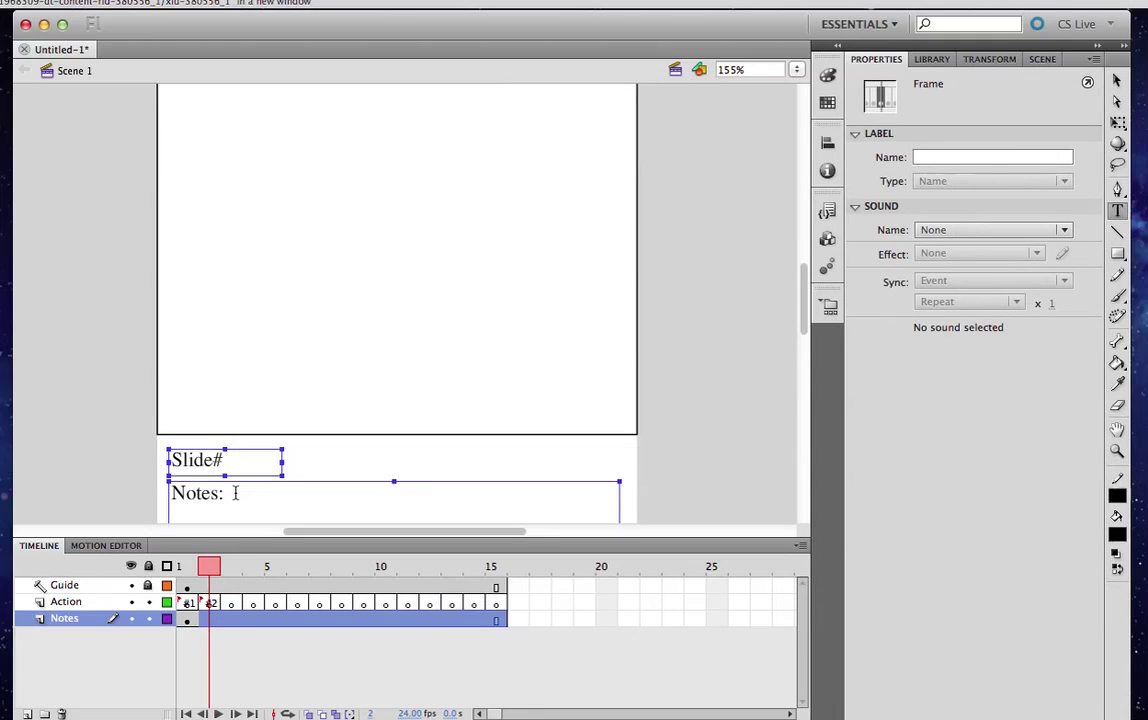
key(Return)
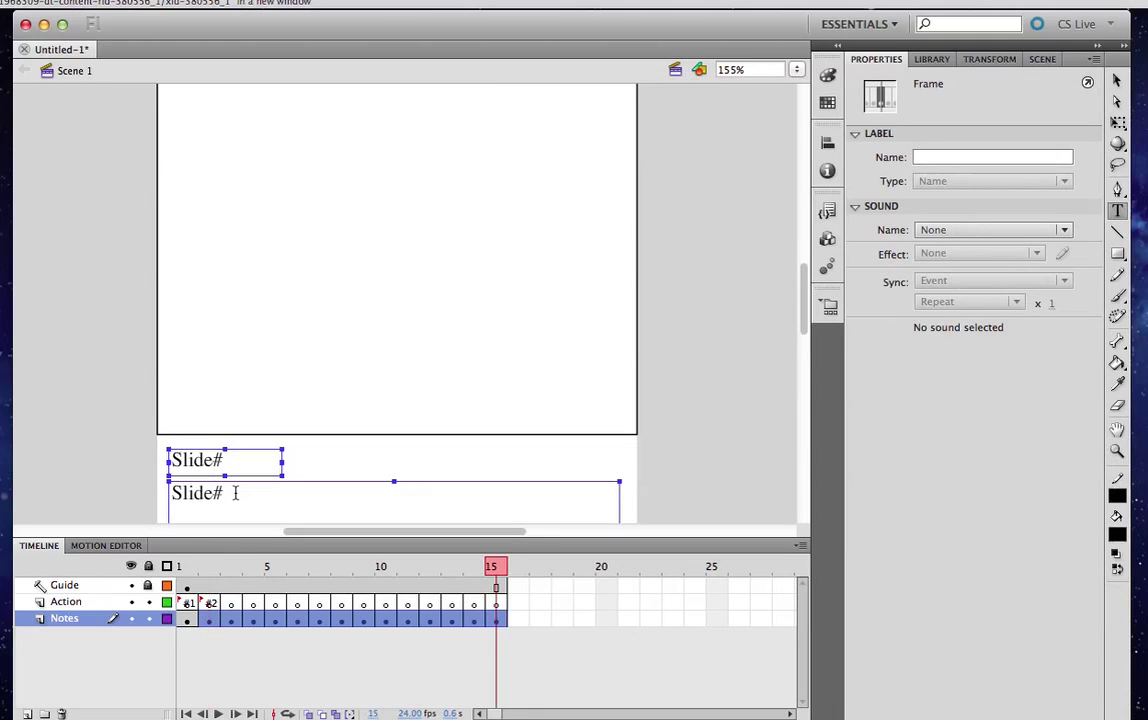
click(187, 620)
click(247, 460)
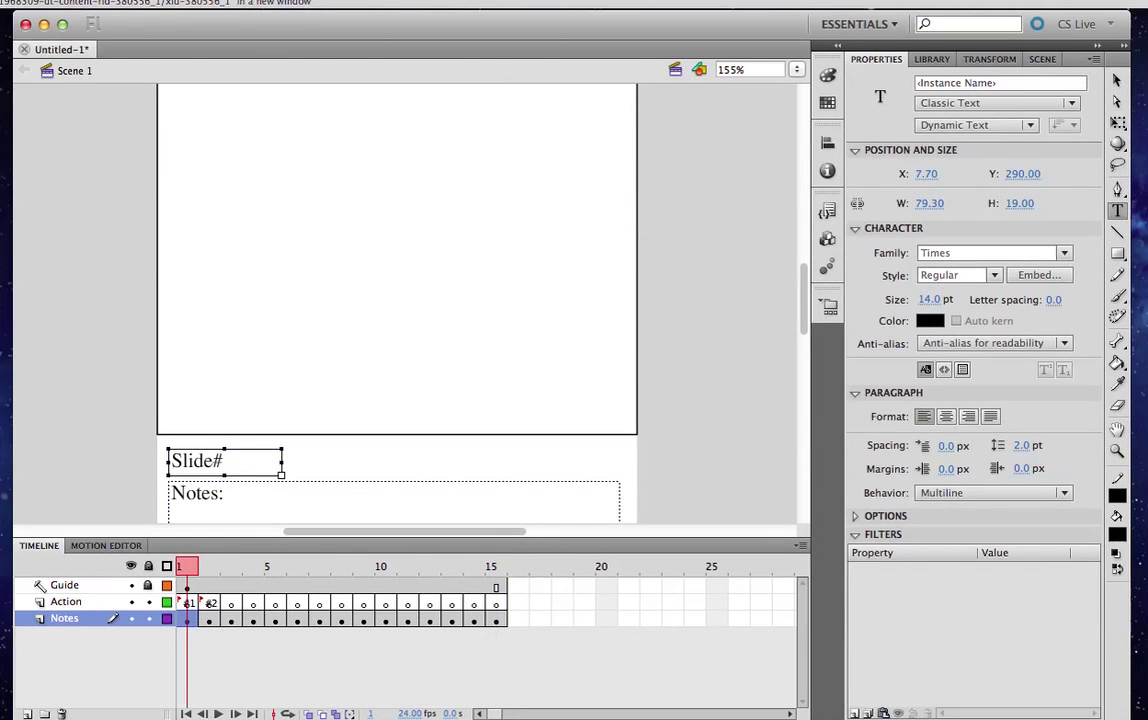
text(1)
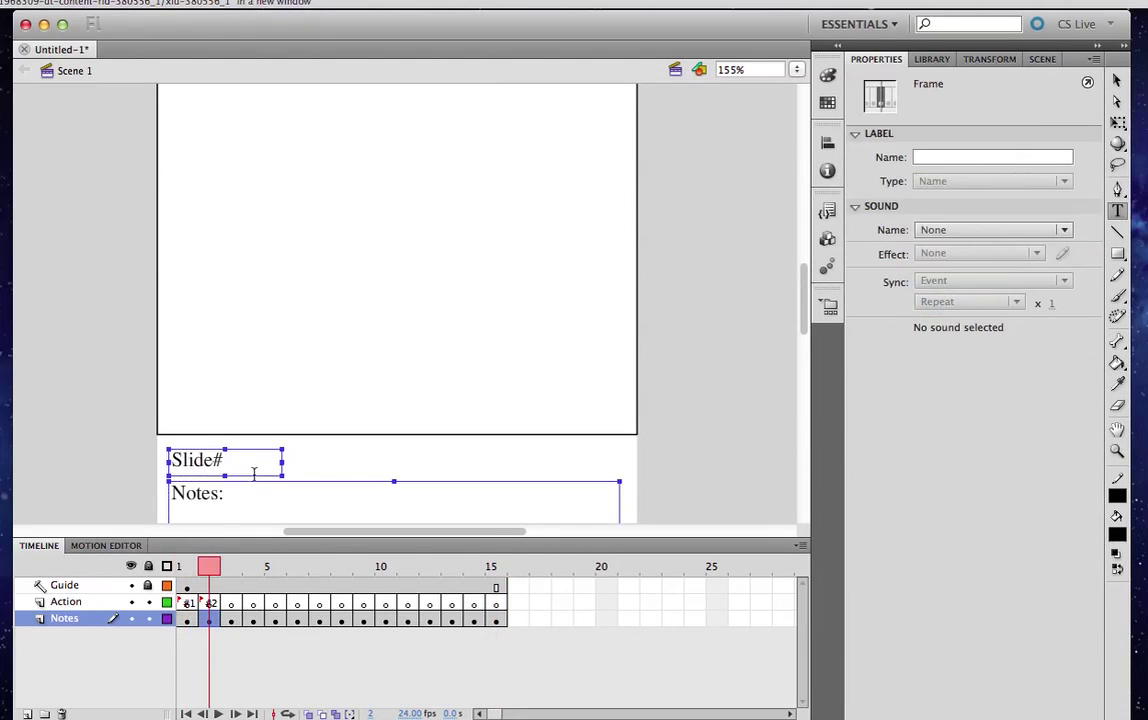
click(254, 469)
text(2)
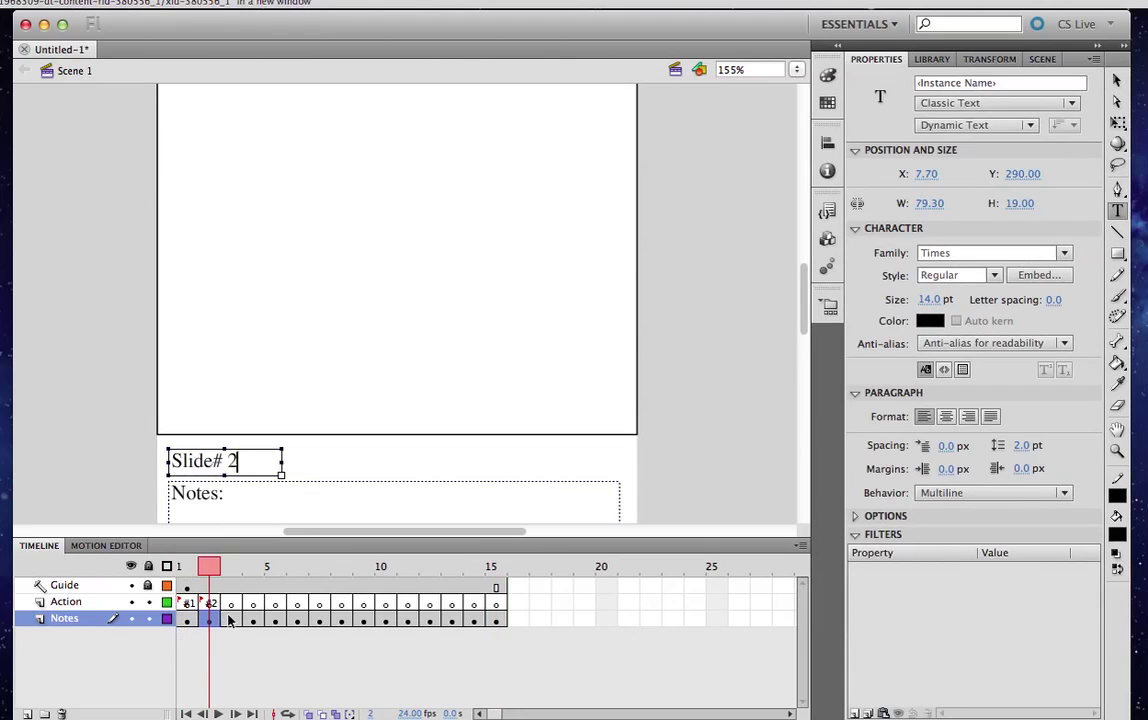
Step: Set the Slide# label on frame 5 to 4
click(229, 620)
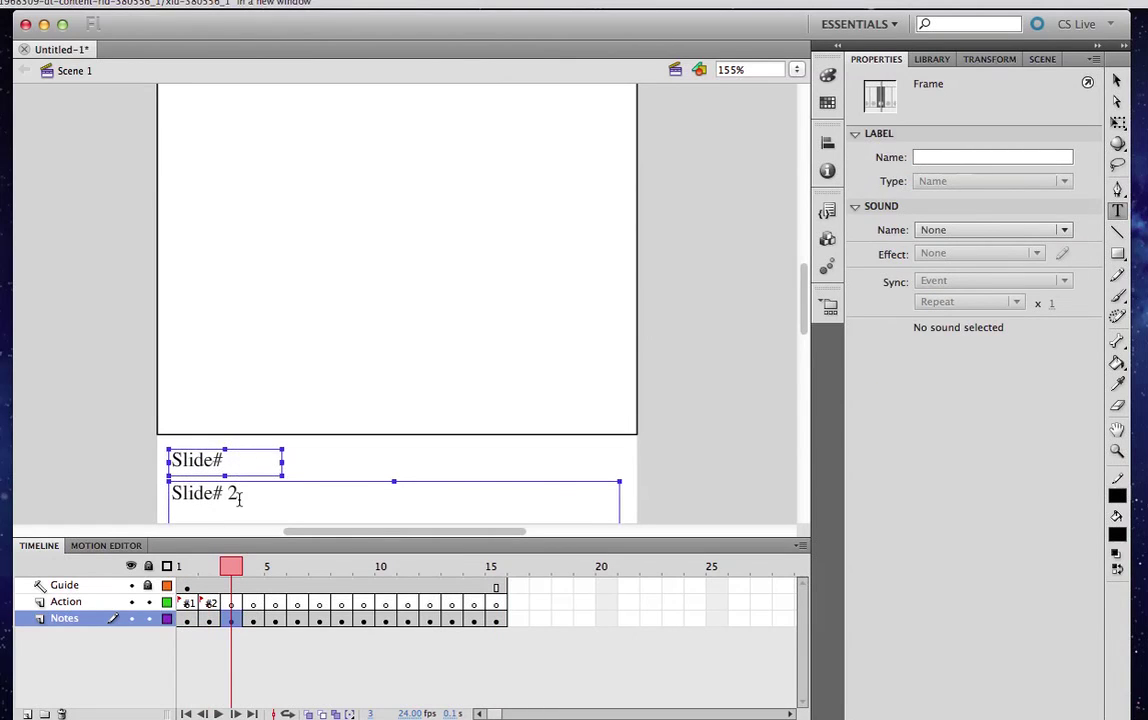
click(240, 478)
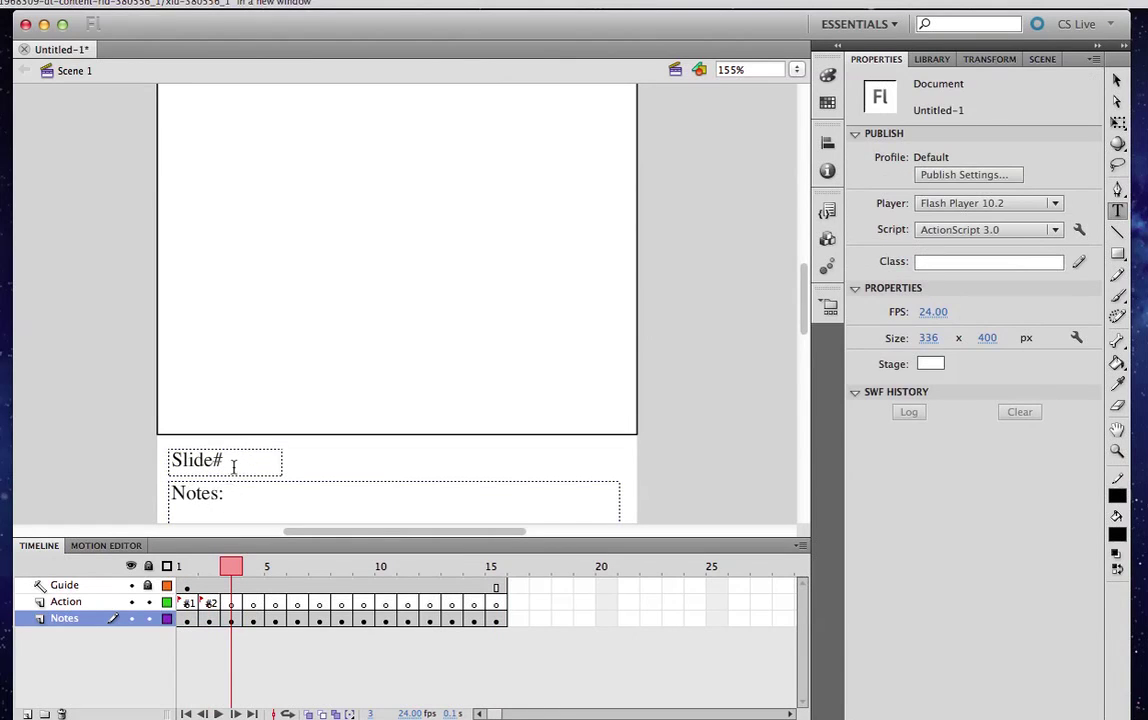
click(236, 464)
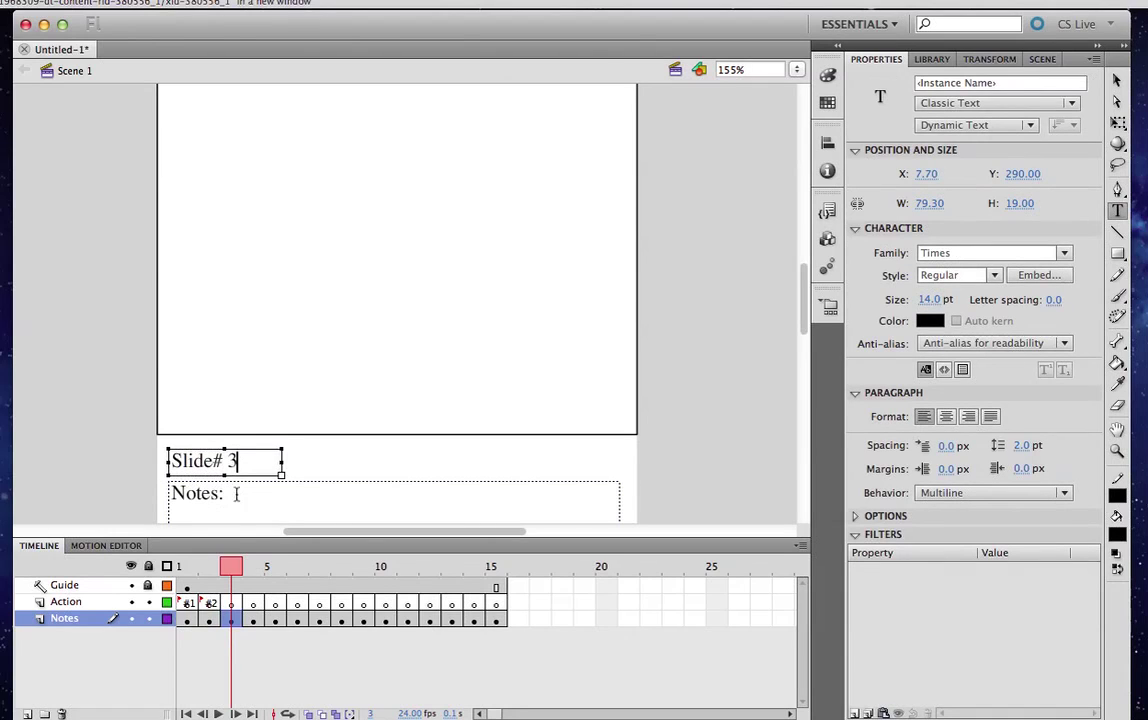
click(253, 620)
click(252, 458)
text(4)
click(268, 620)
key(Escape)
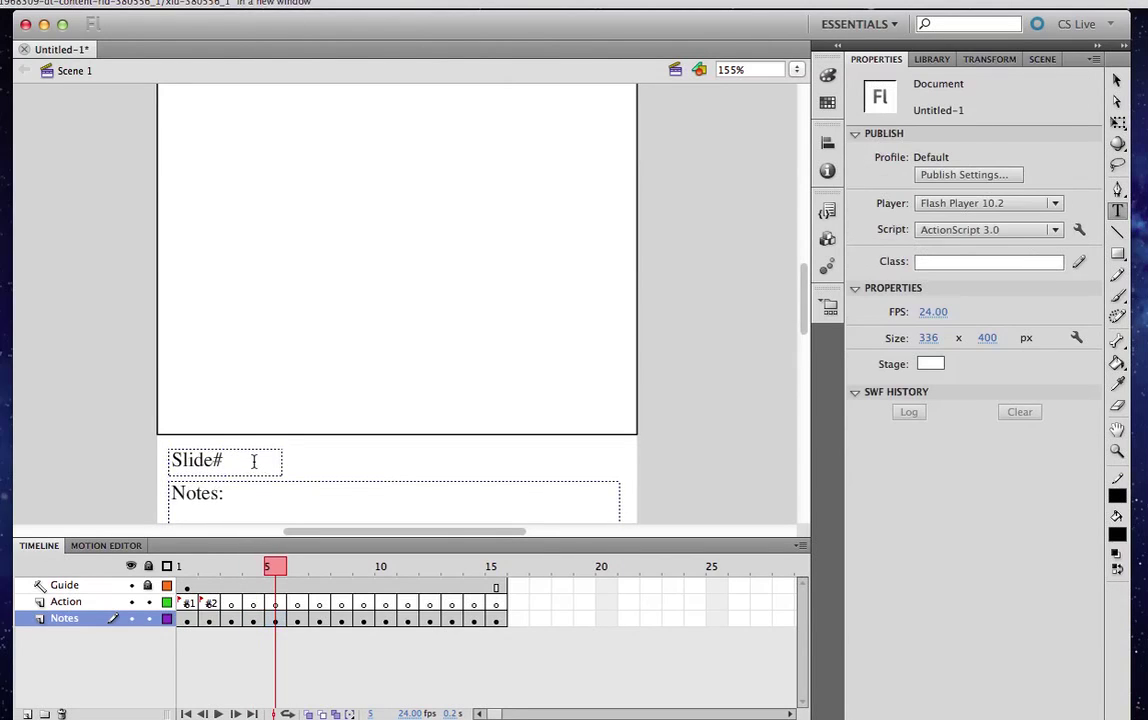
click(253, 463)
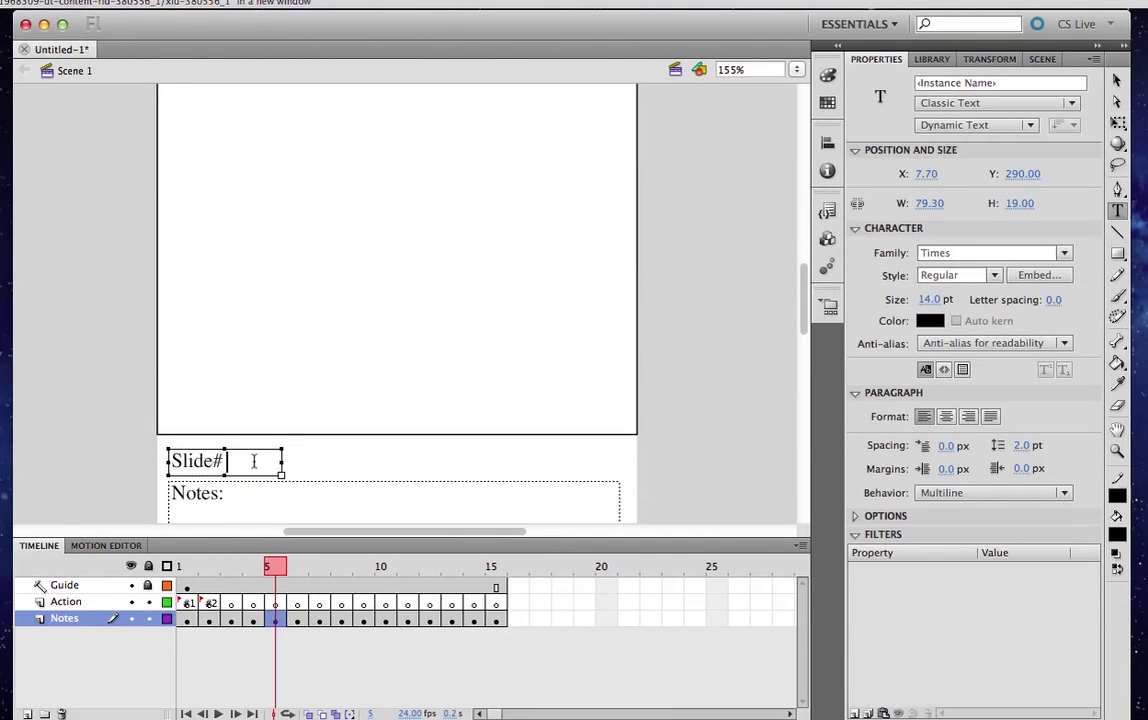
text(4)
Step: Give Action layer frame 5 the frame label #4
click(275, 603)
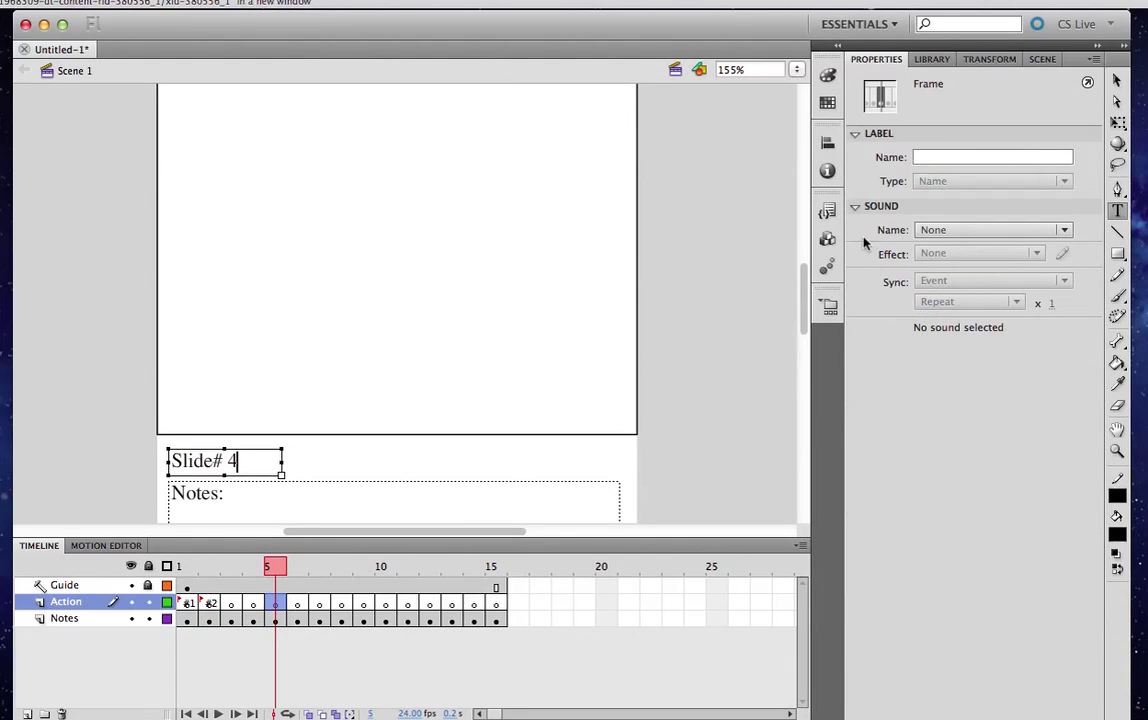
click(977, 154)
text(#4)
key(Return)
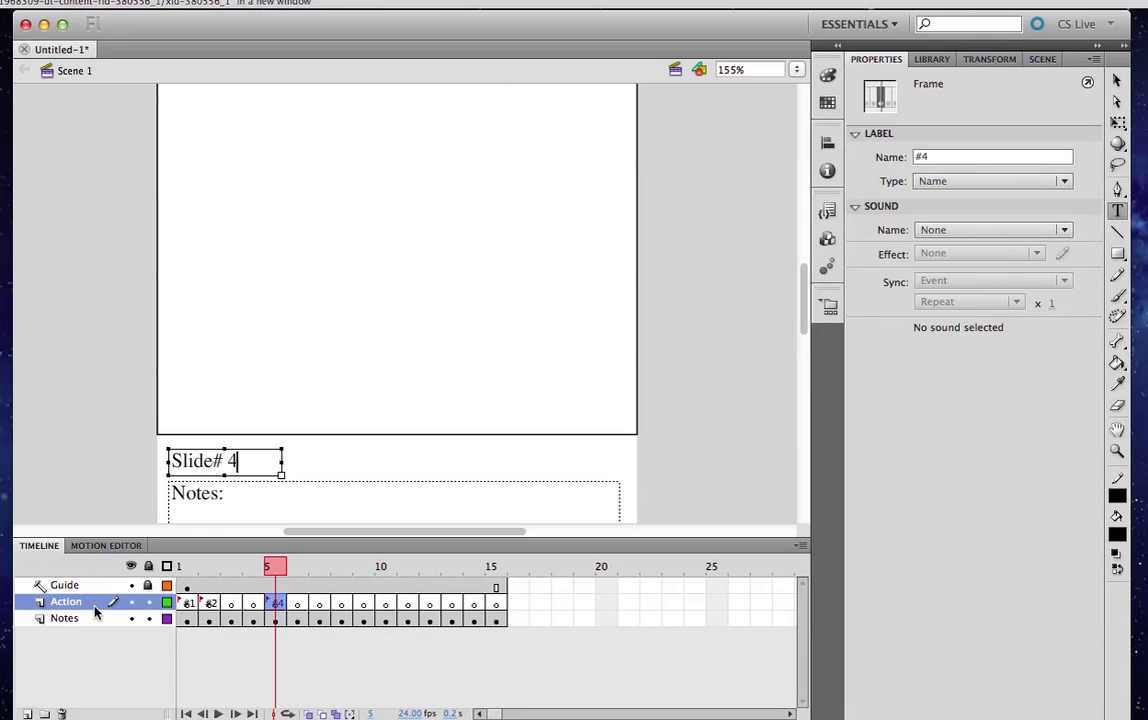
Step: Write 'Begin with a blank frame...' in slide 1's Notes text
click(188, 604)
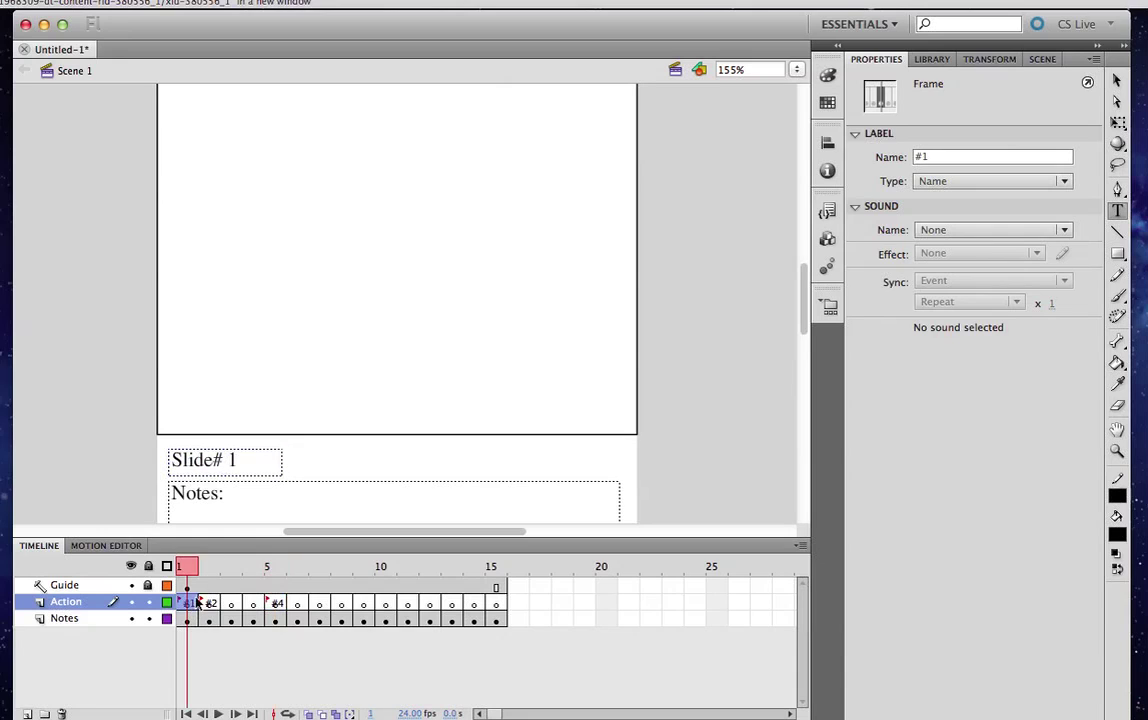
click(237, 497)
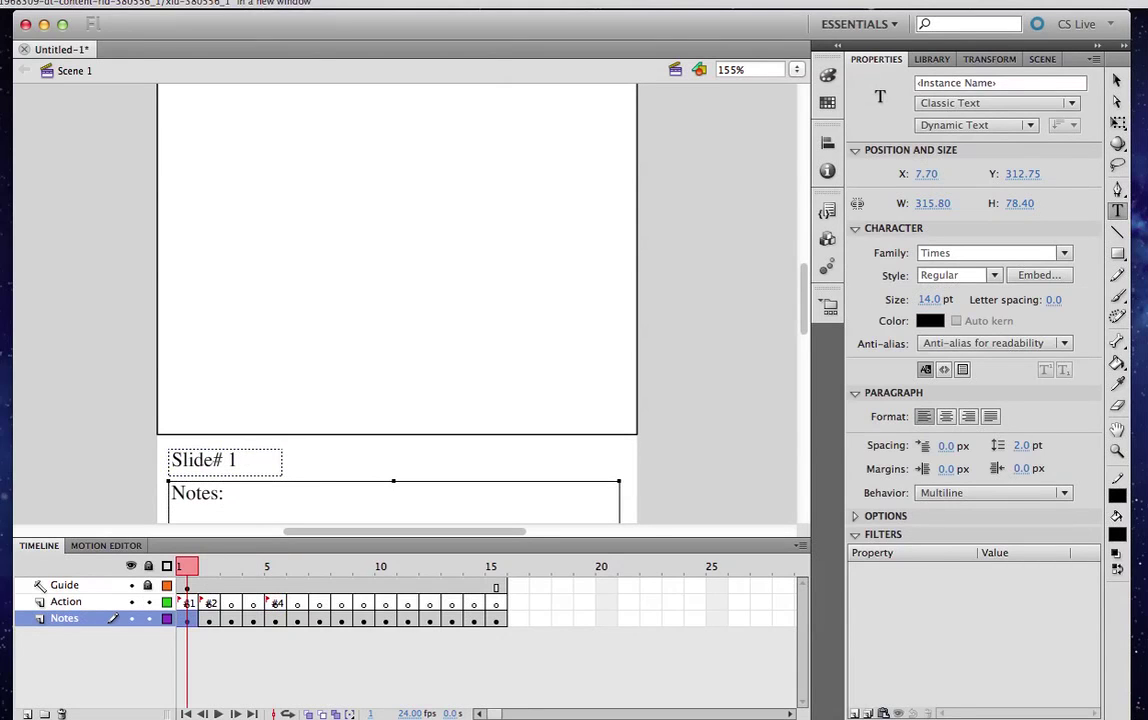
text(Begin with a)
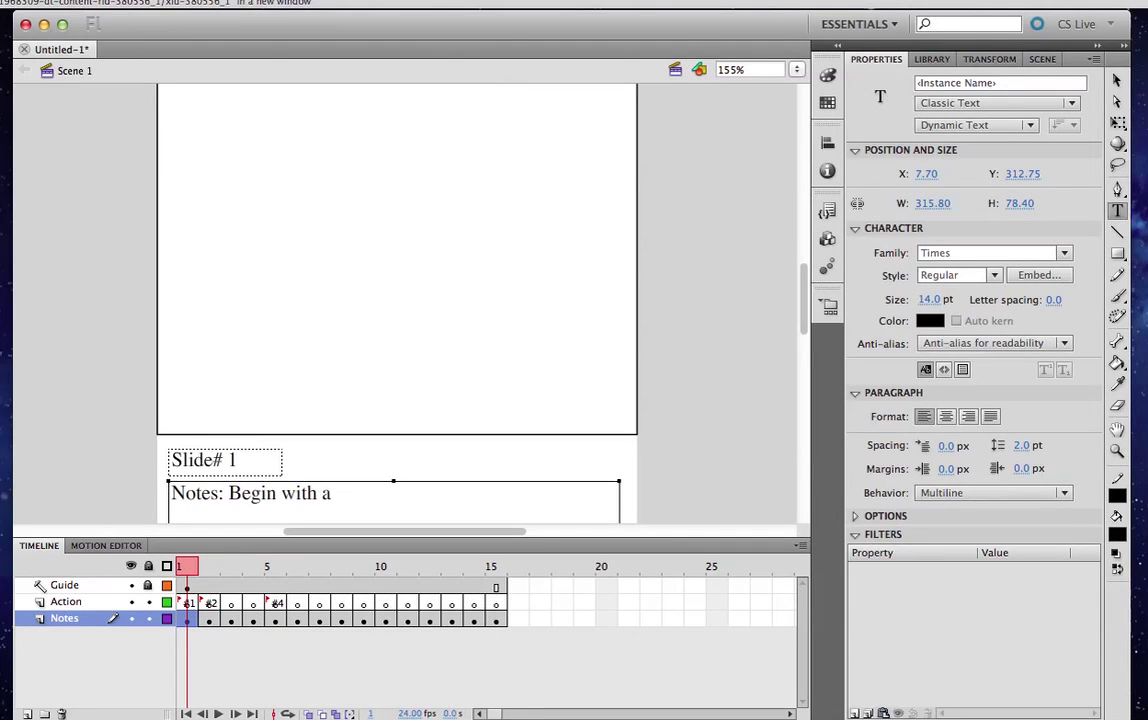
text( blank frame...)
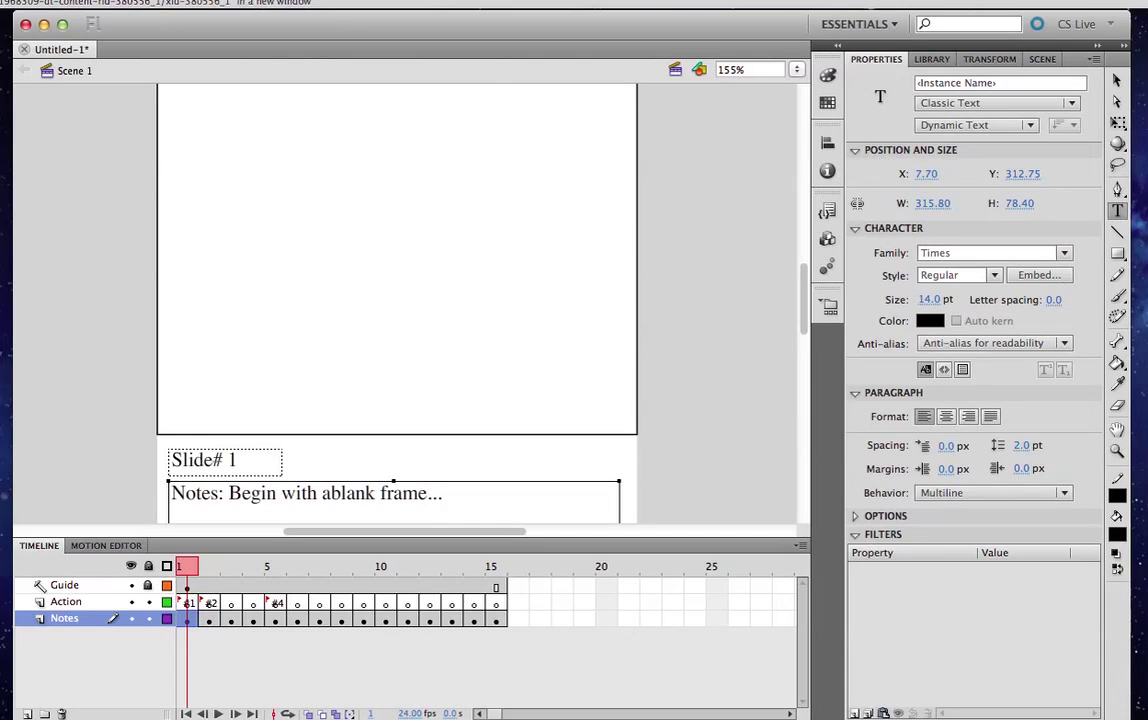
Step: Re-enter slide 1's note as 'Begin with ablank frame...', then start editing slide 2's notes box
click(212, 621)
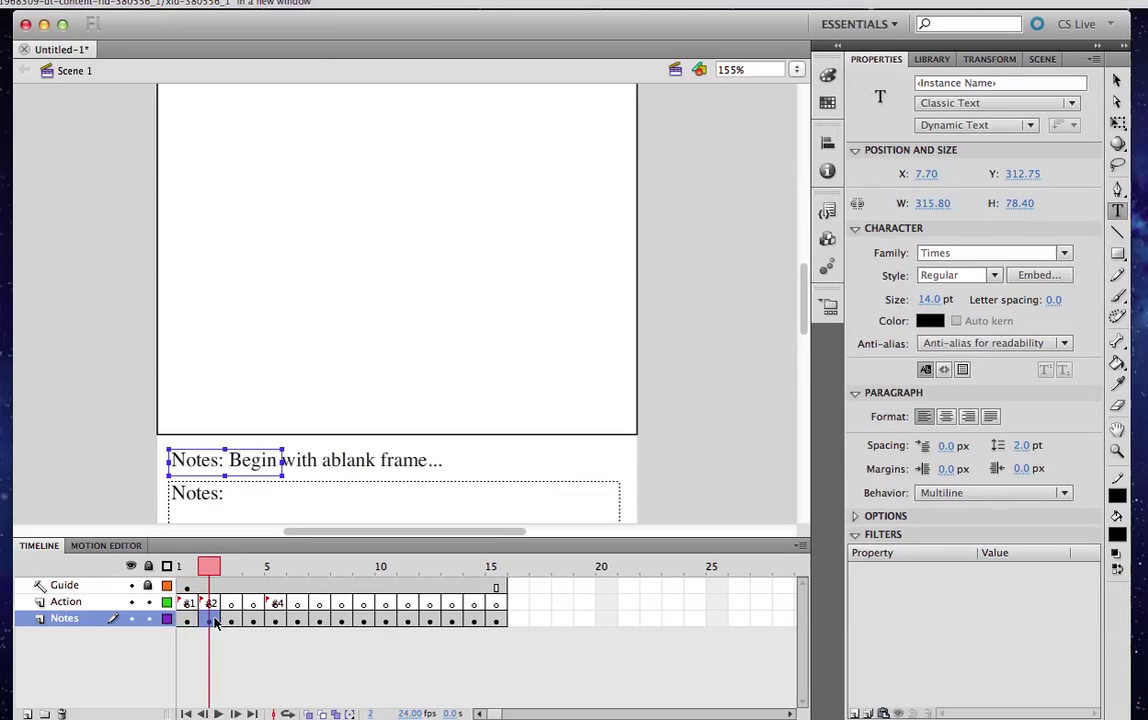
click(267, 504)
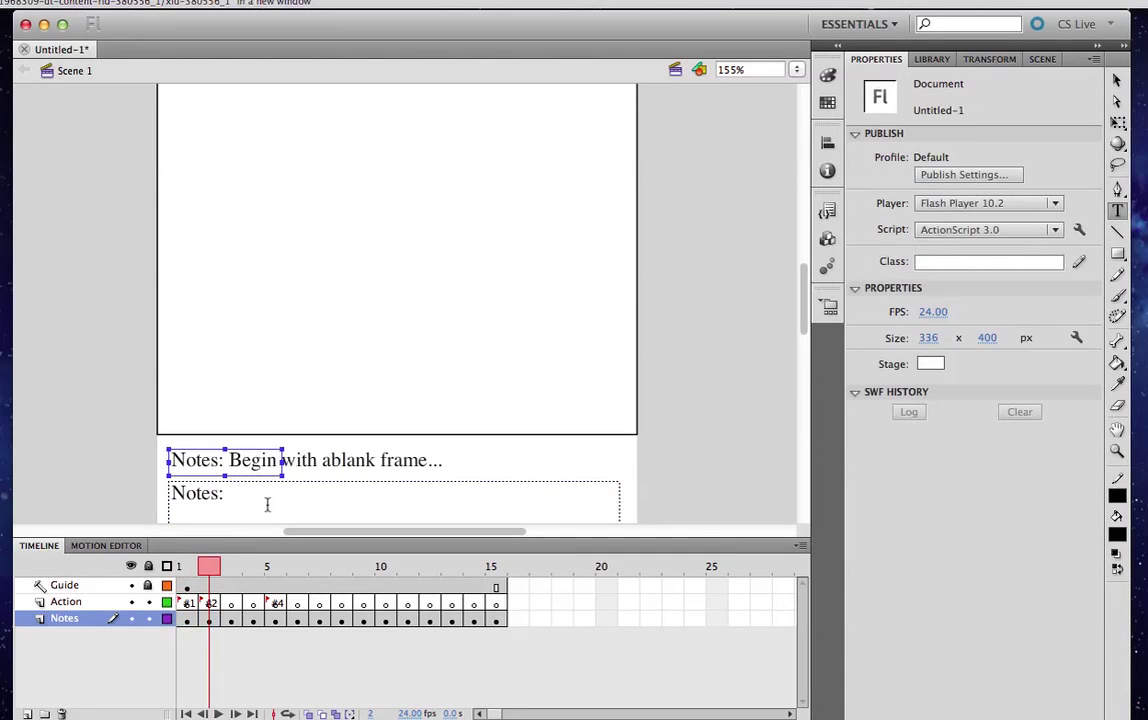
click(266, 503)
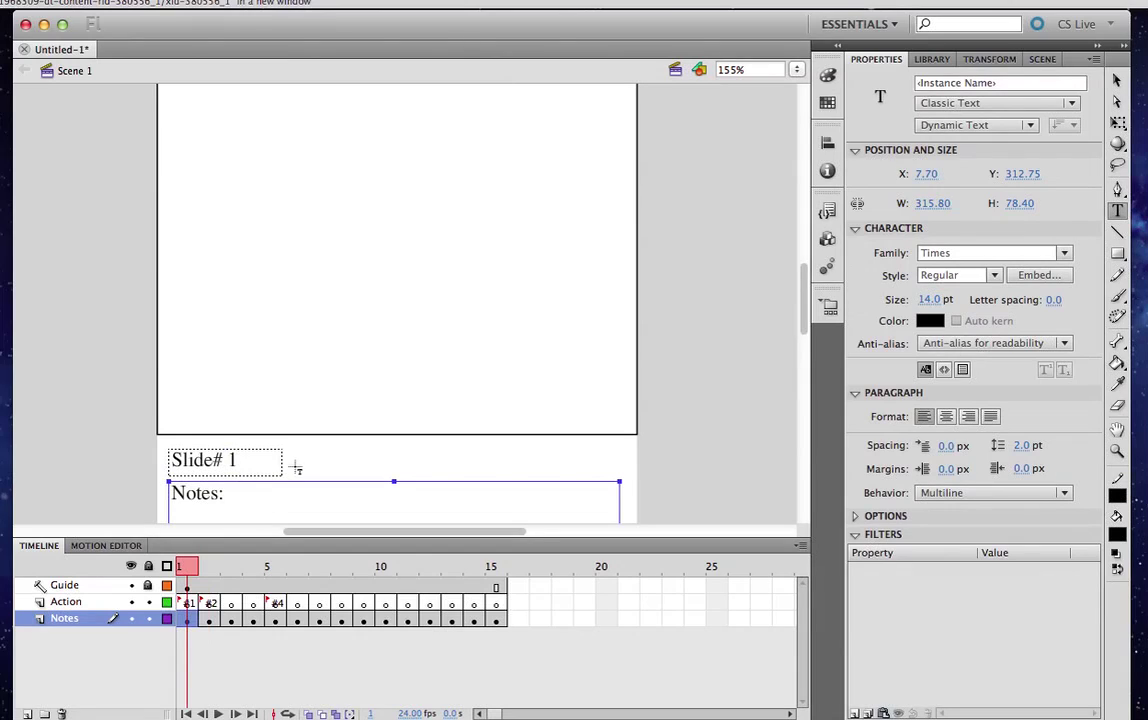
key(super+t)
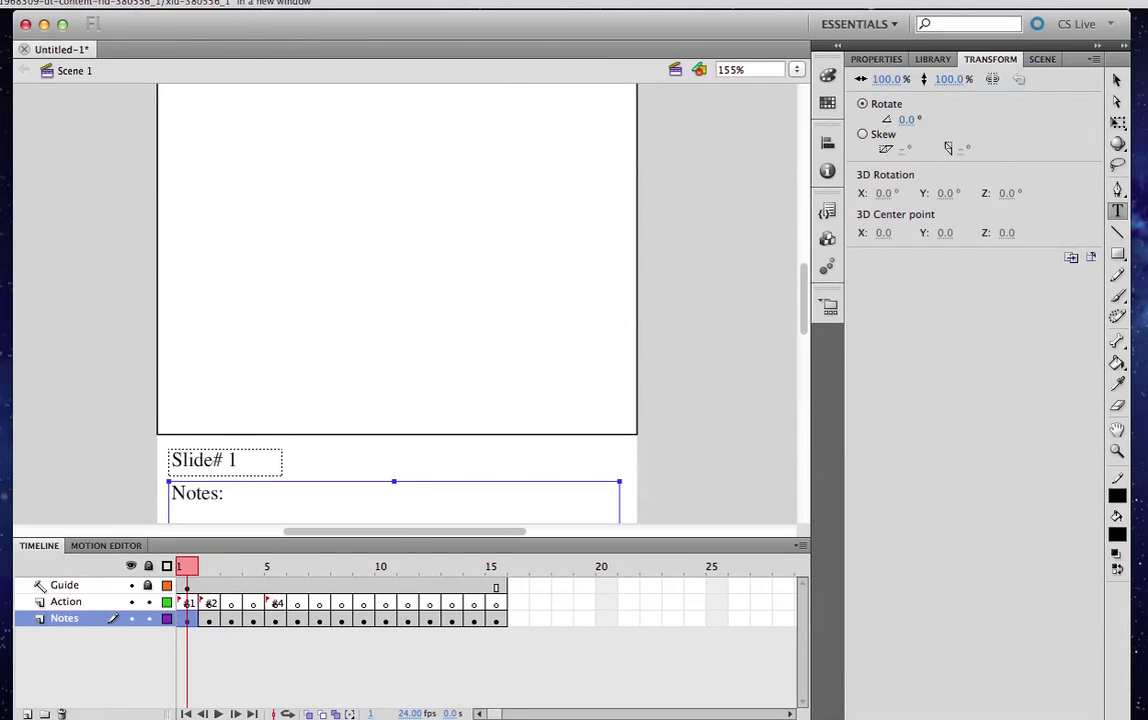
text(Begin with ablank frame...)
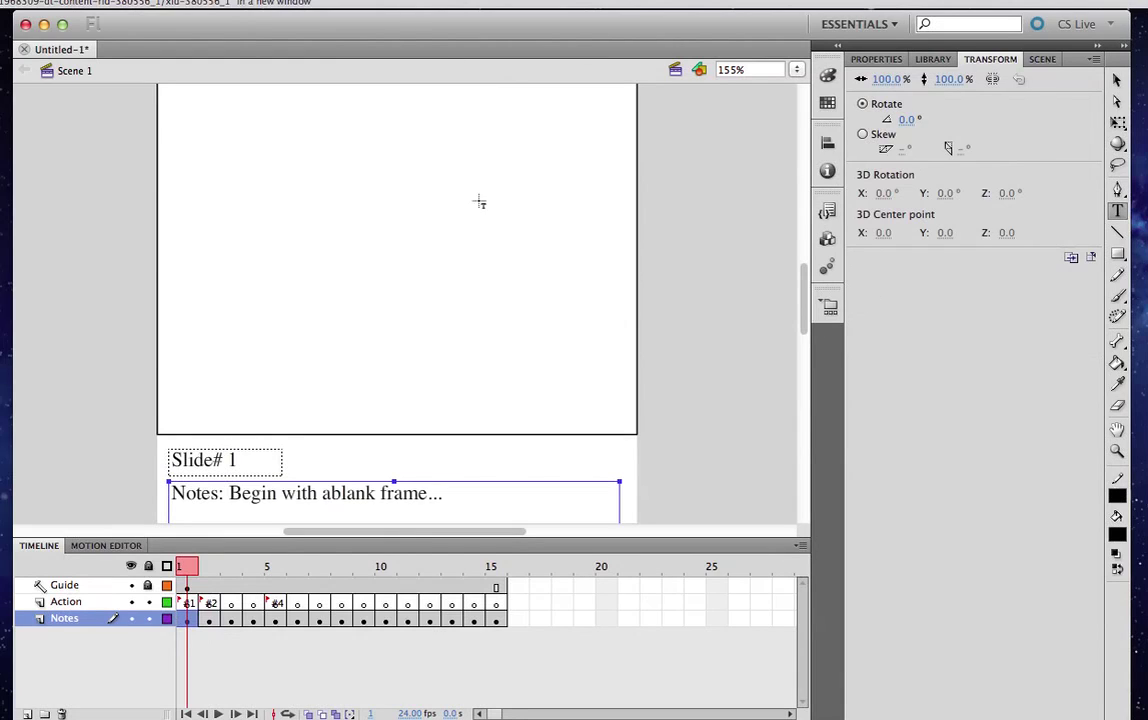
click(215, 620)
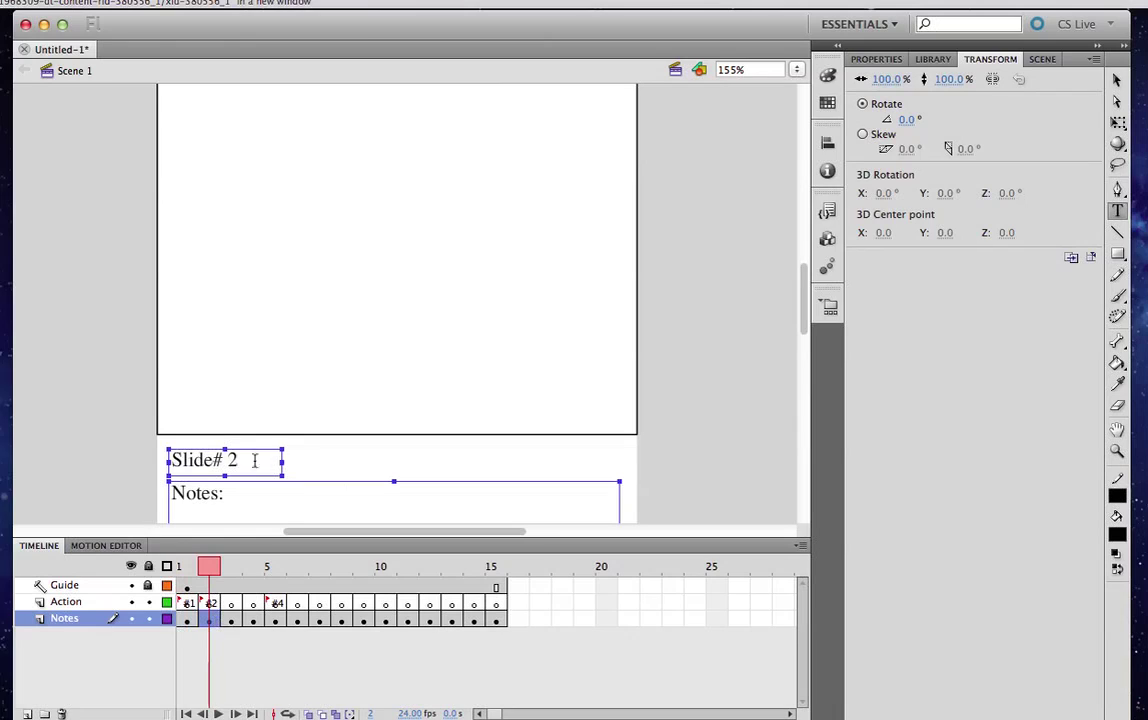
click(250, 488)
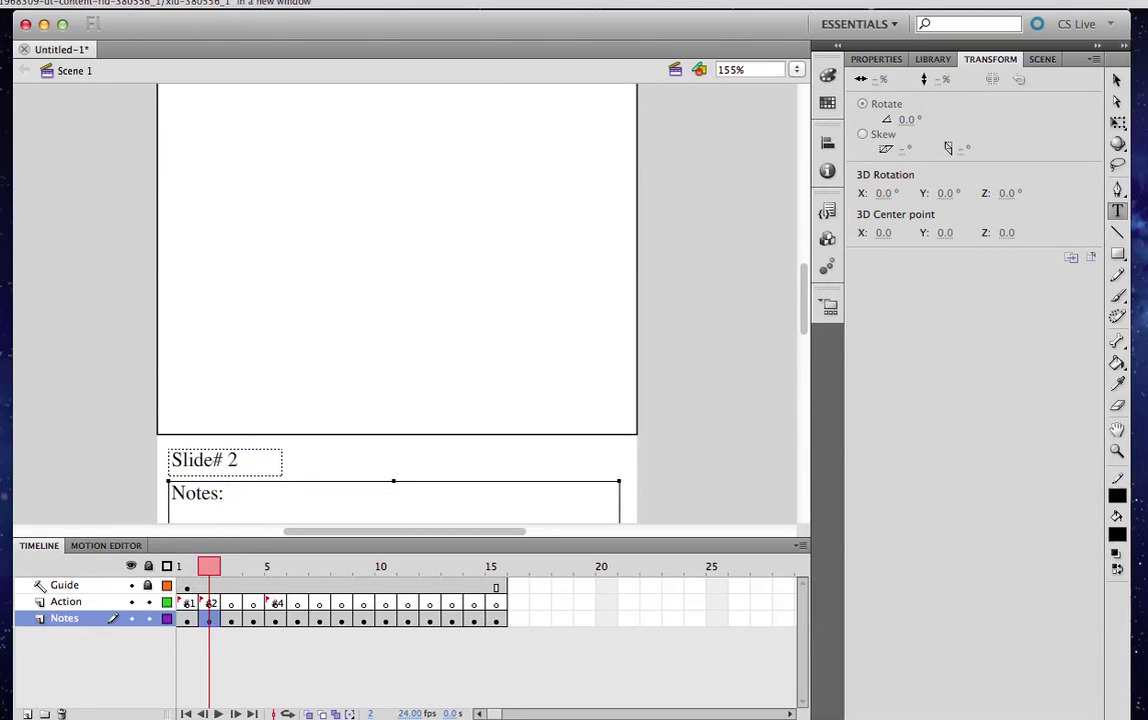
Step: Type 'Apple logo fades up as copy...' after 'Notes:' on slide 2
text(Apple logo fades up)
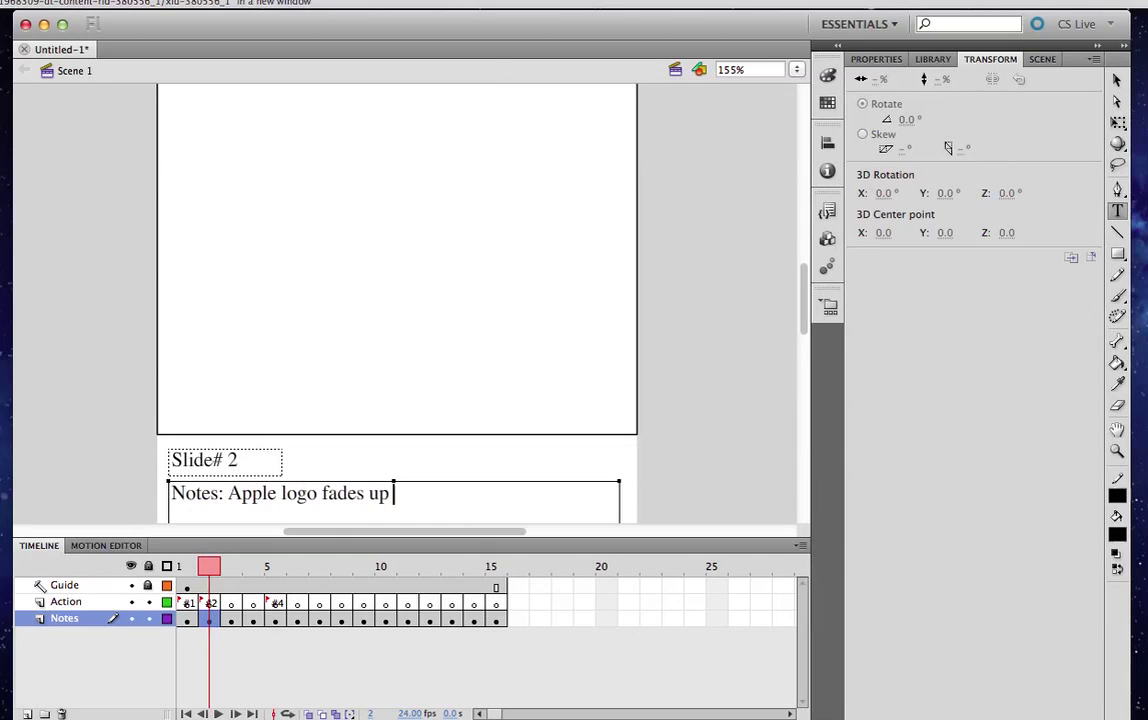
text( as copy...)
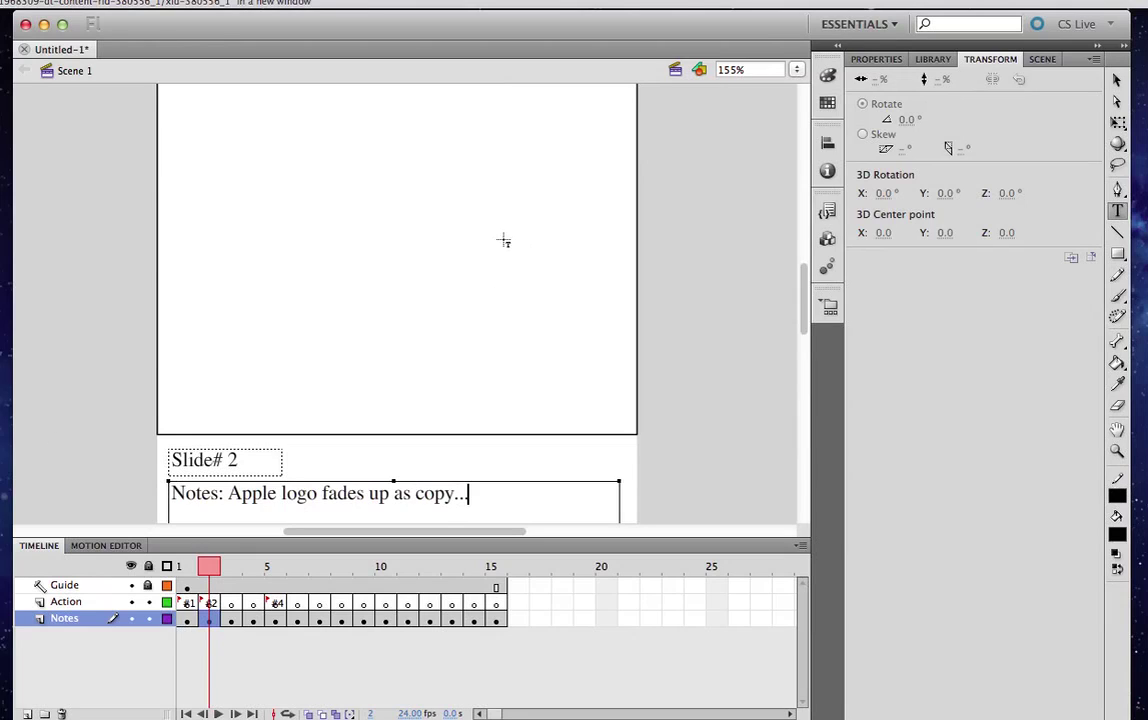
Step: Draw a black circle with the Oval tool at the centre of slide 2's stage and select it
click(1119, 255)
drag(1121, 258, 940, 276)
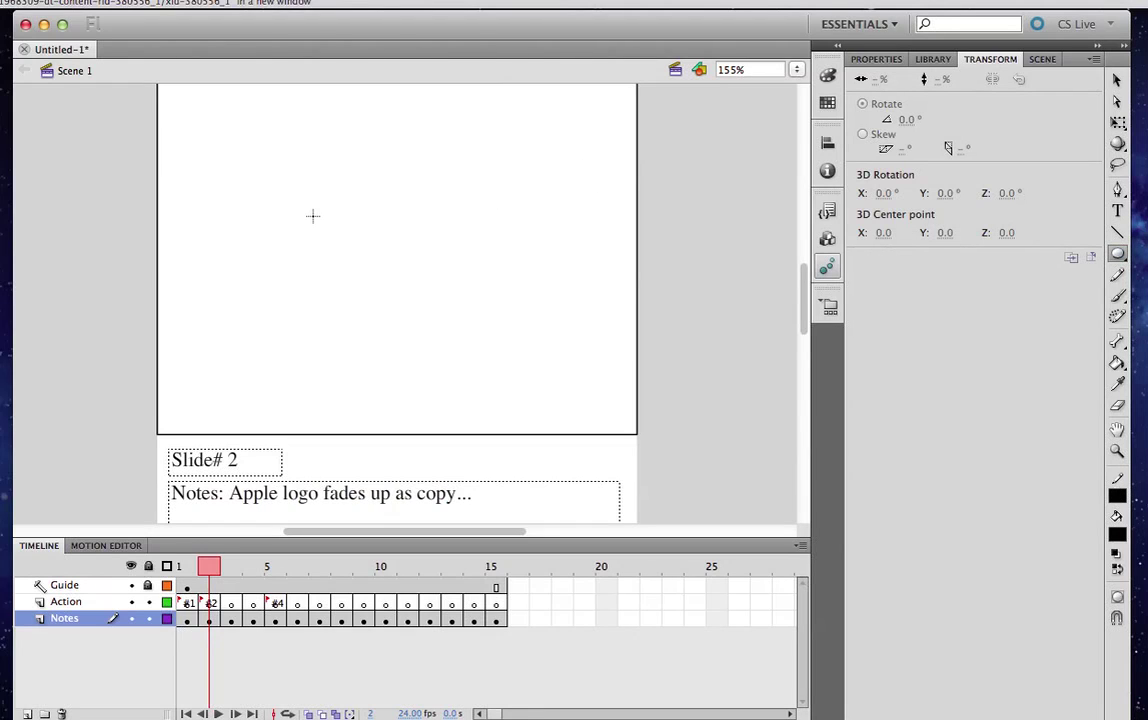
mouse_move(306, 173)
mouse_down()
mouse_move(436, 272)
mouse_move(485, 345)
mouse_up()
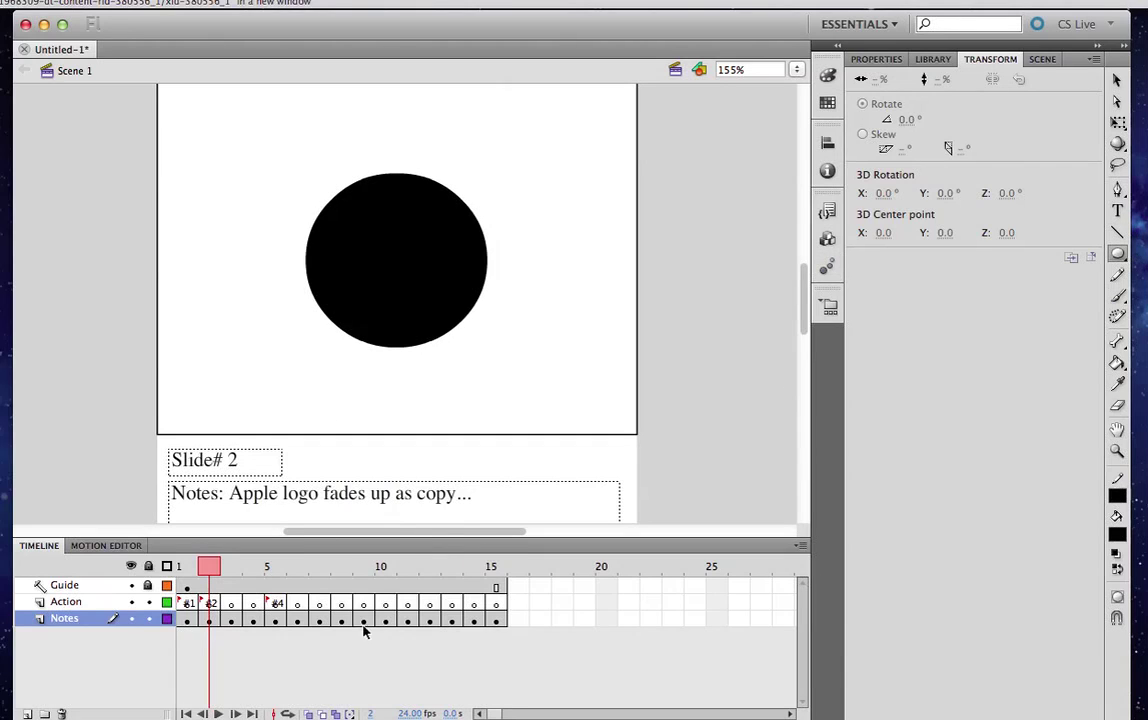
click(1117, 80)
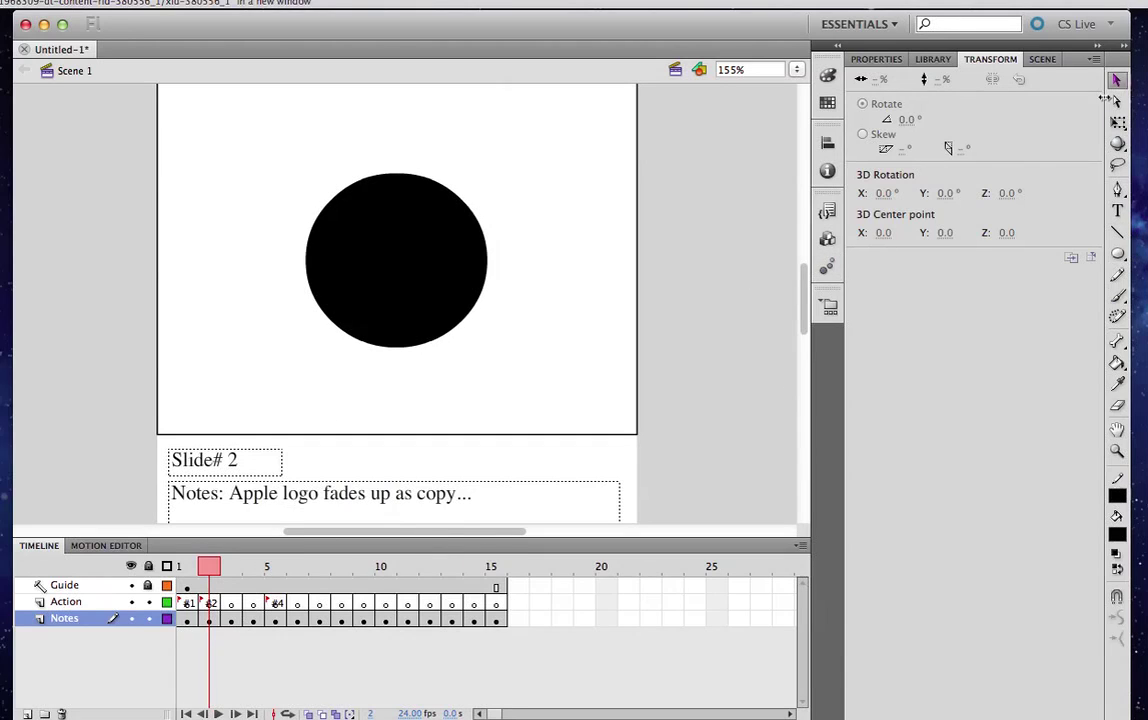
click(441, 231)
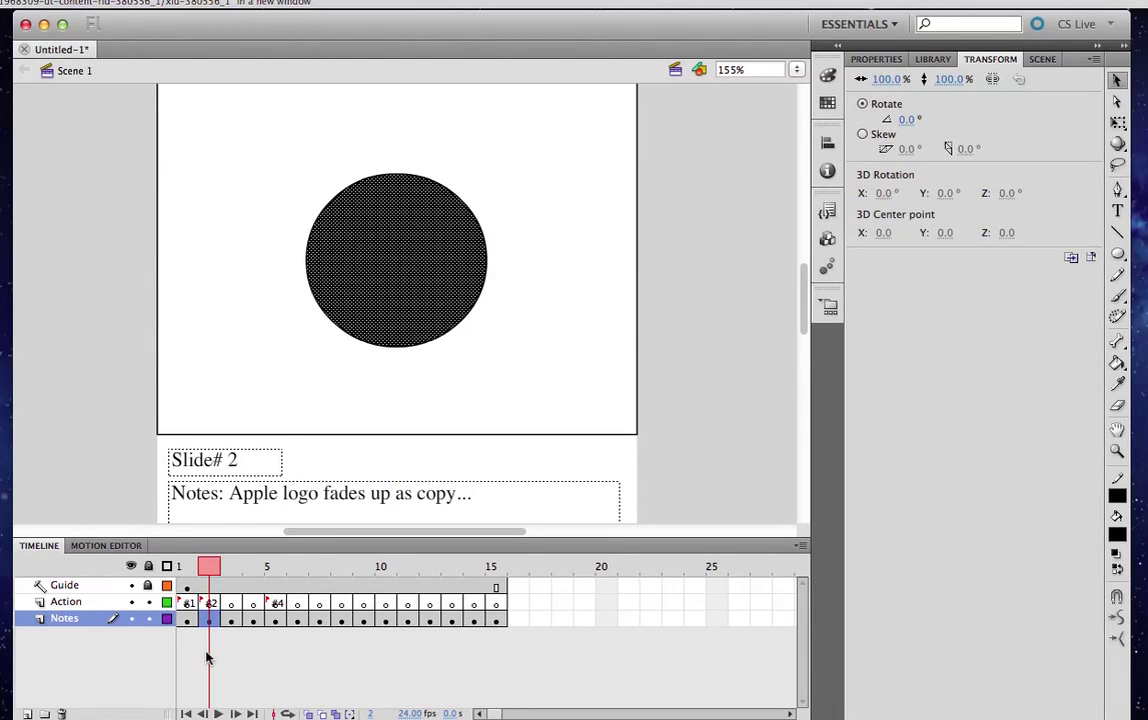
Step: Paste the circle onto Action layer frame 3 for slide 3
click(231, 621)
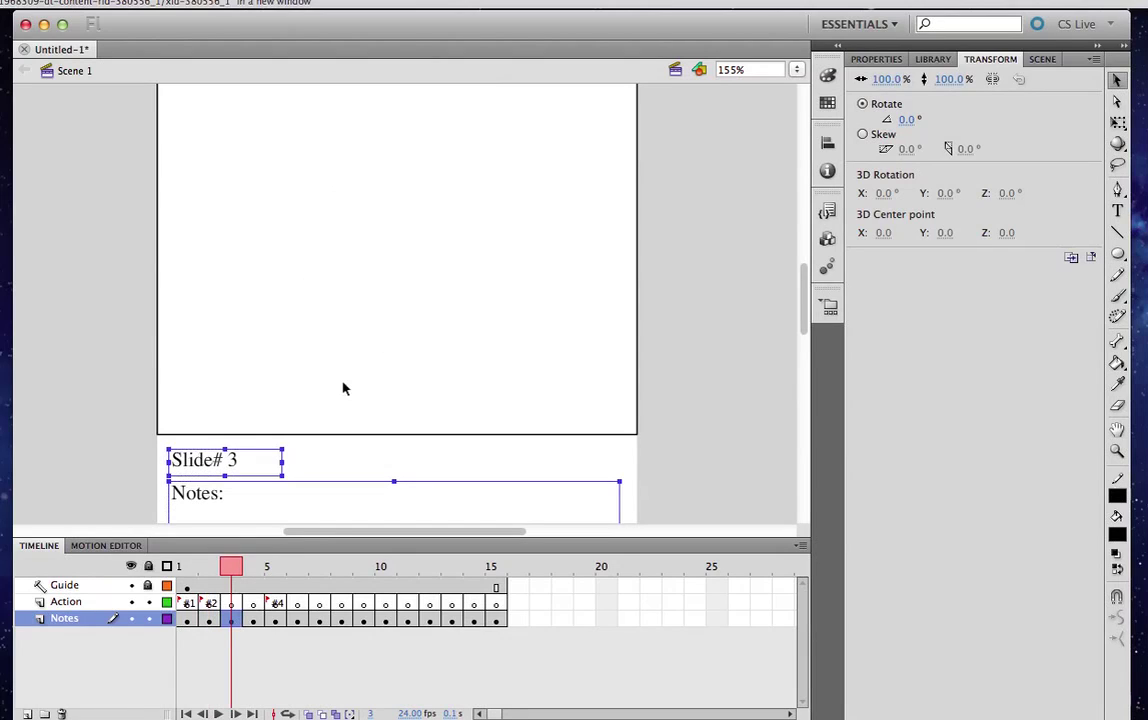
click(231, 604)
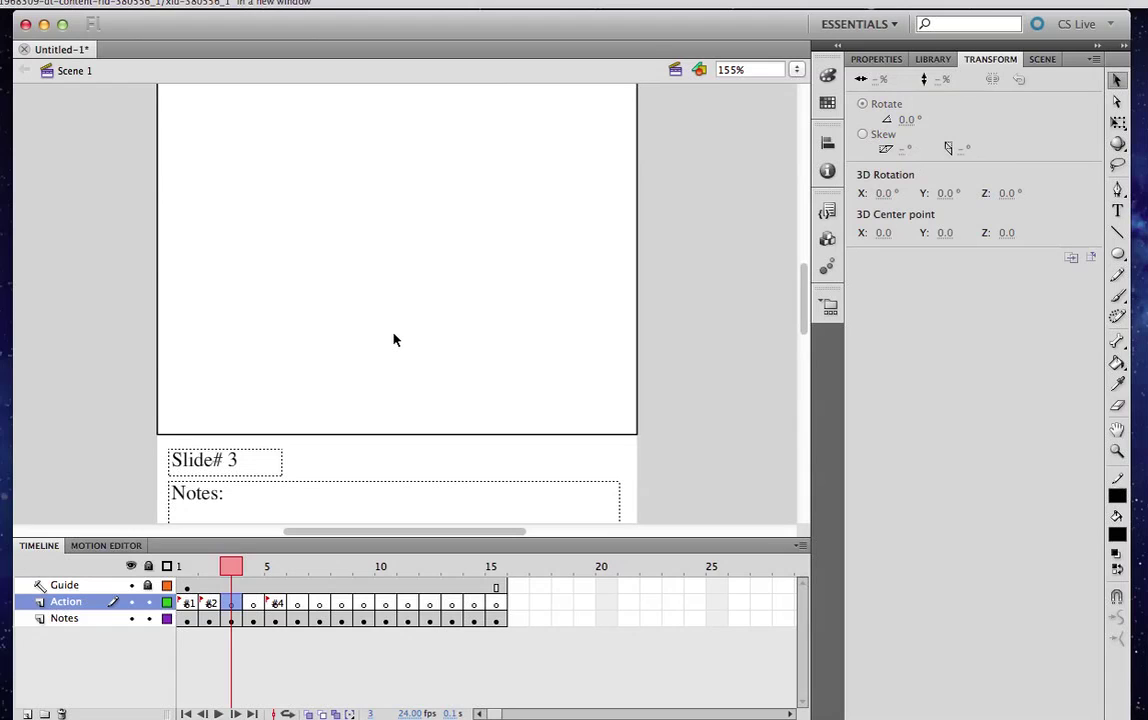
key(ctrl+v)
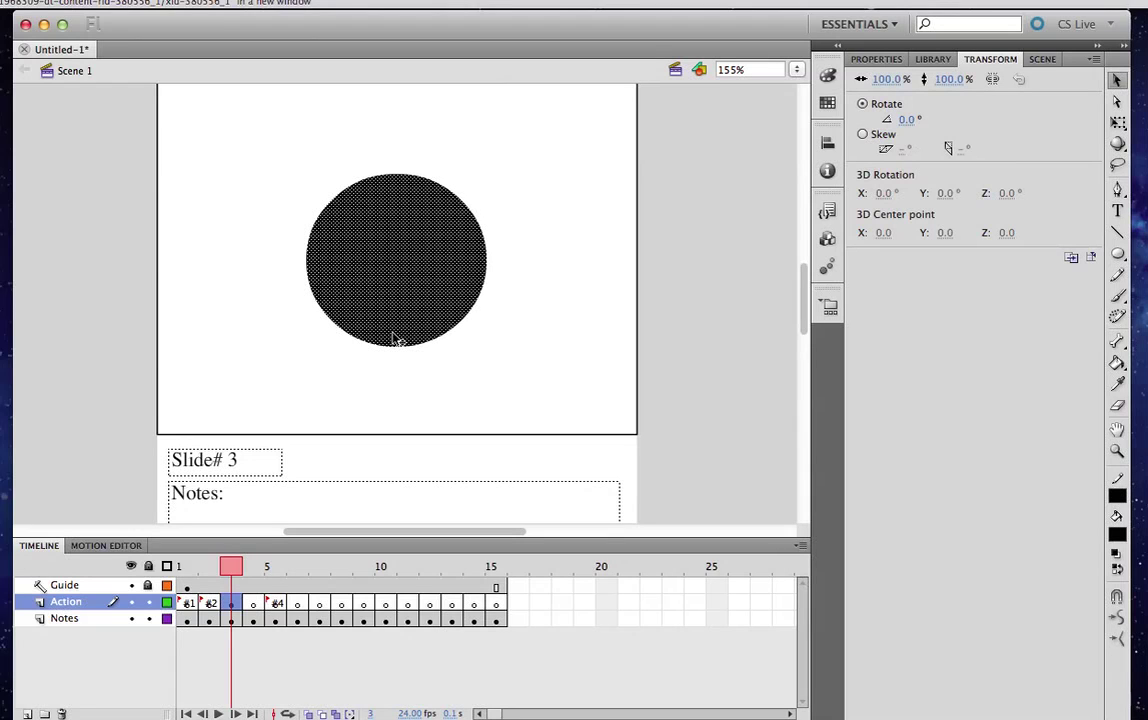
Step: Delete slide 2's circle fill, then undo so it stays solid black
click(209, 620)
click(694, 290)
click(428, 283)
key(Delete)
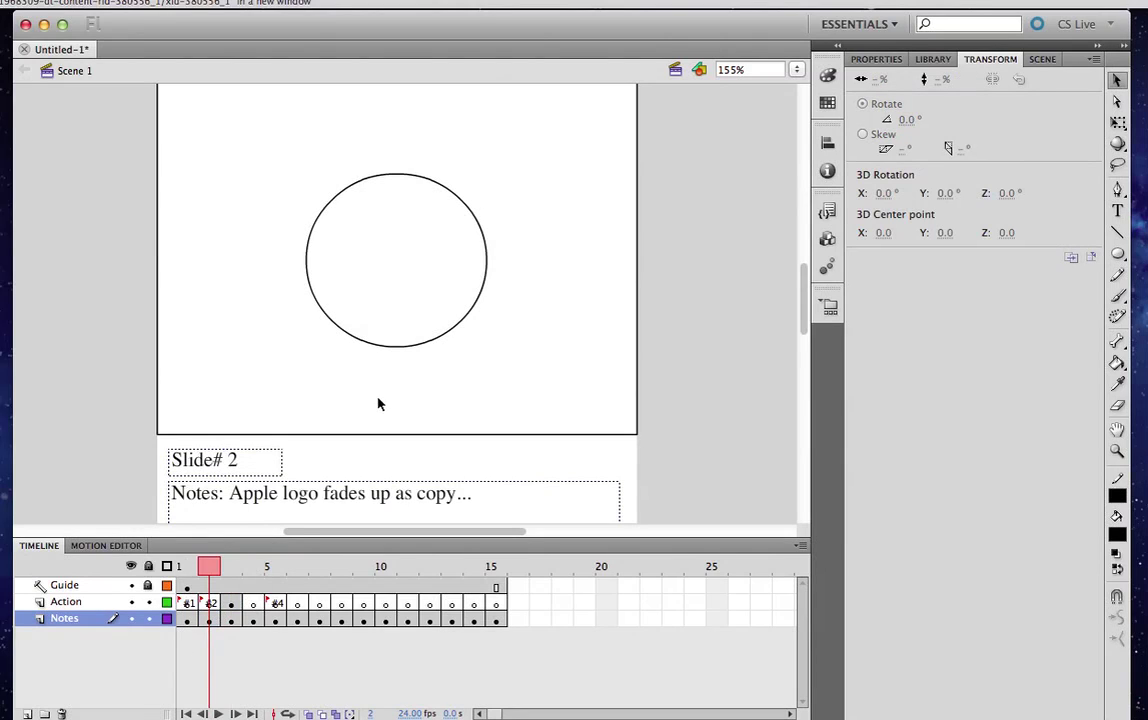
click(210, 603)
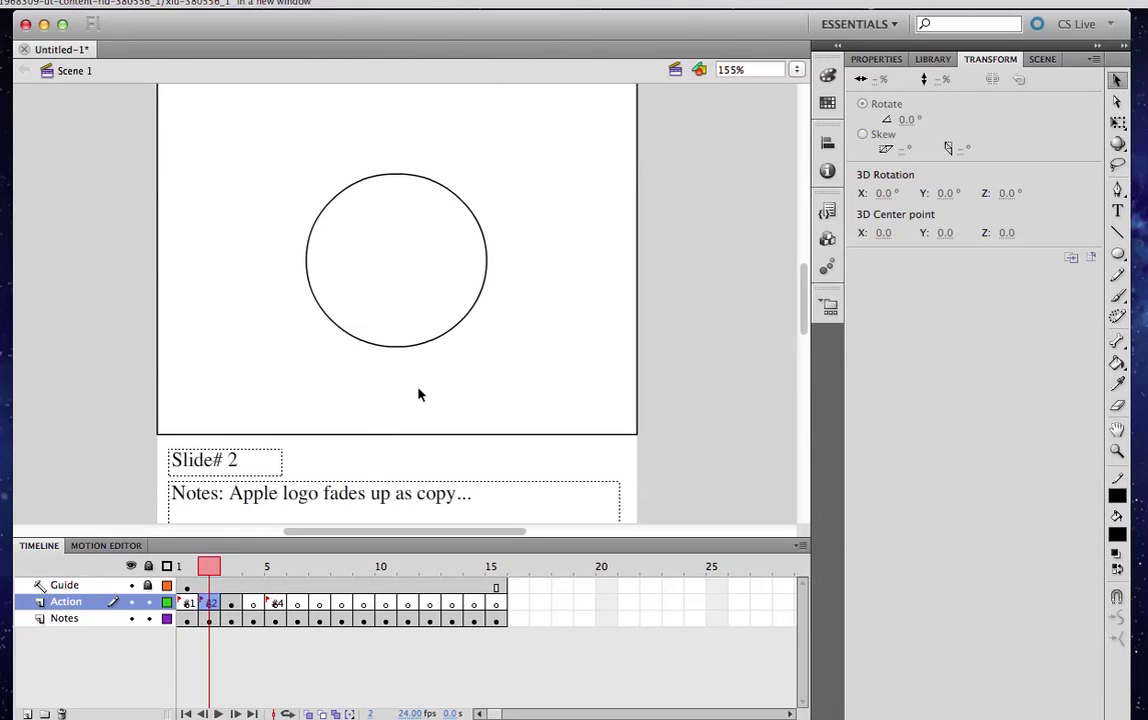
key(super+z)
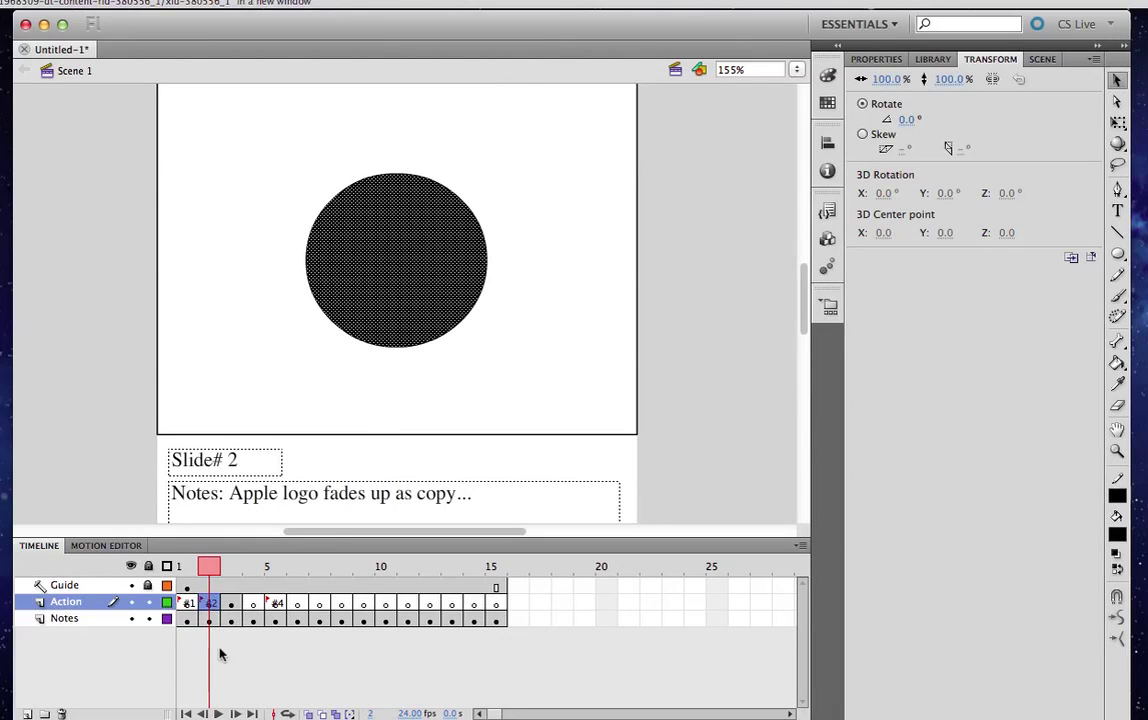
Step: Reselect and deselect slide 2's circle, then step between slides 1 and 2 to check it
click(212, 619)
click(600, 375)
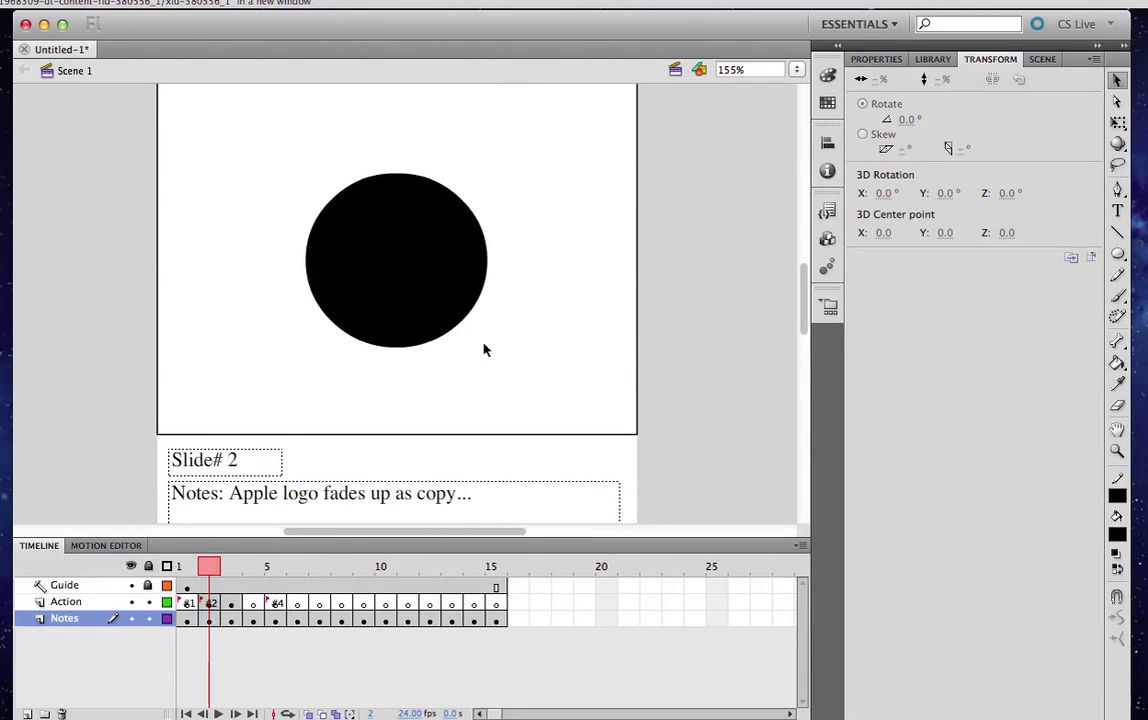
click(420, 348)
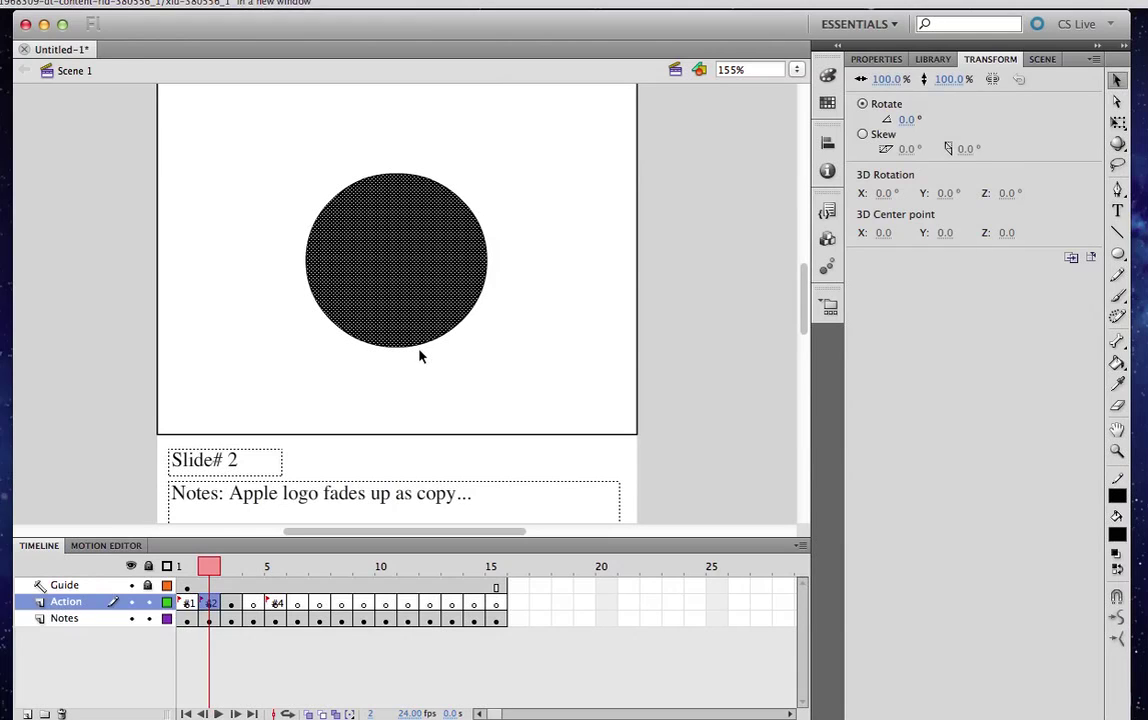
click(420, 355)
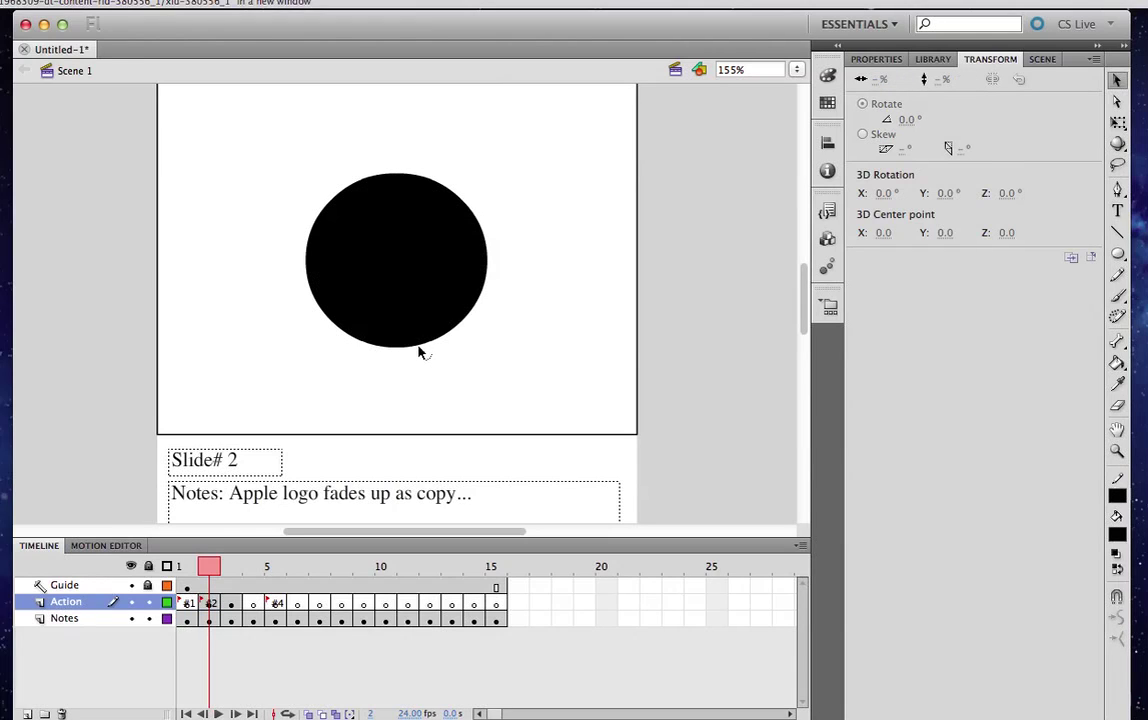
click(419, 348)
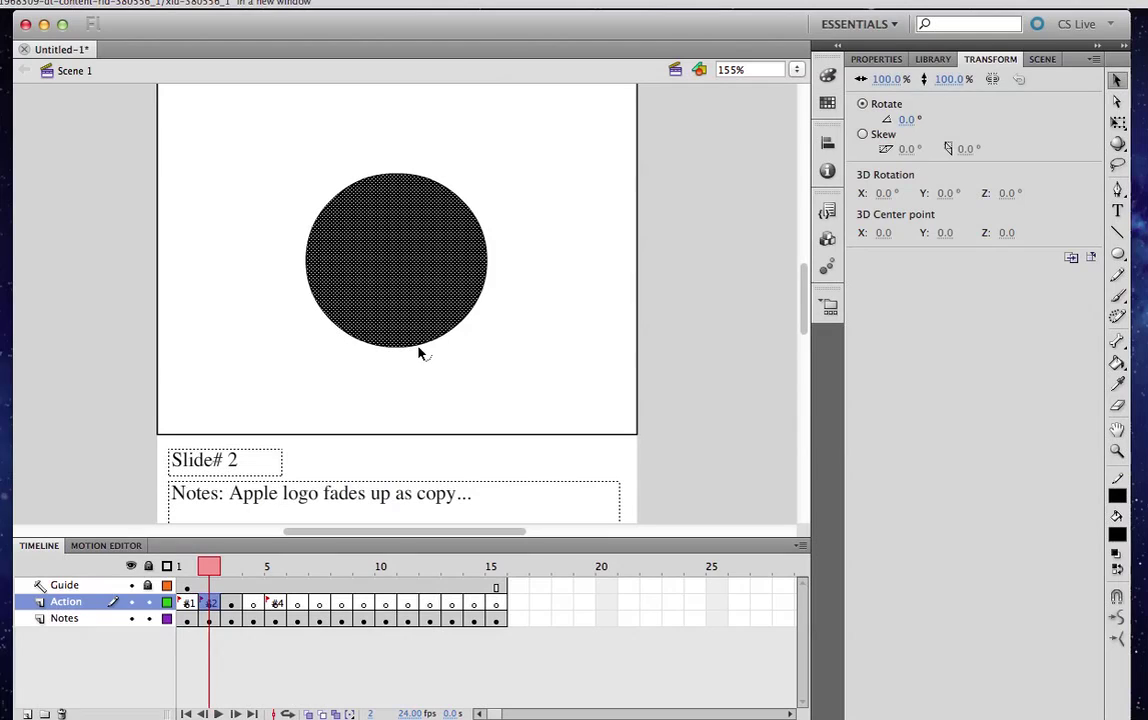
click(455, 355)
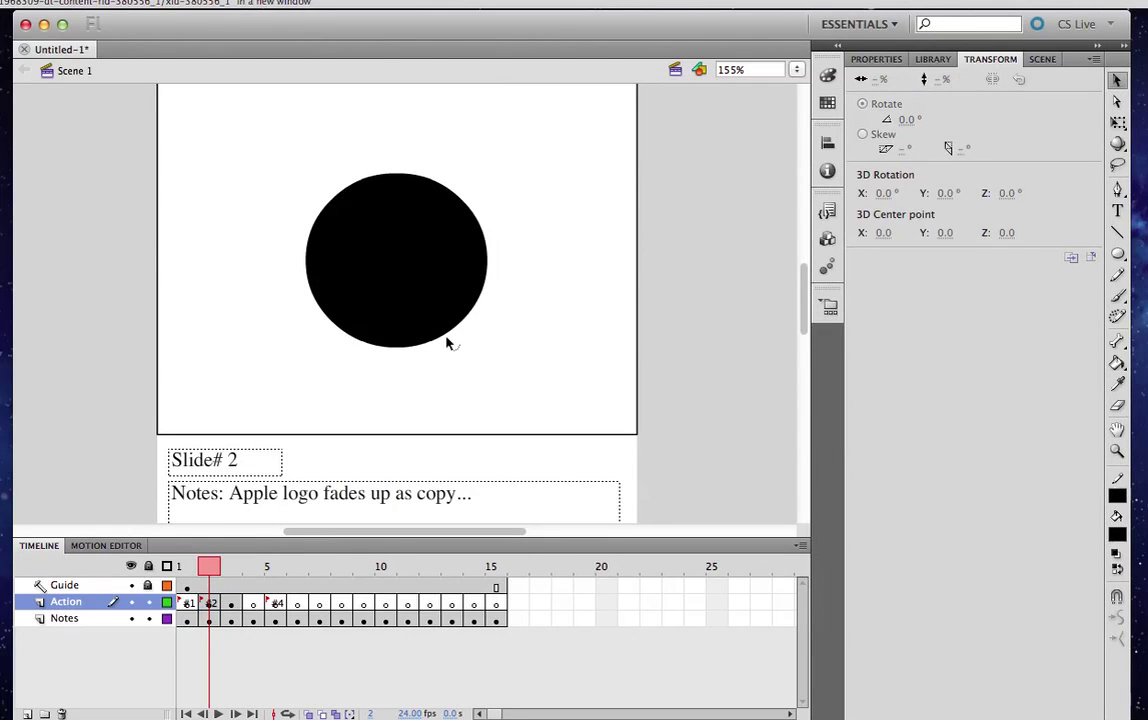
click(448, 342)
drag(266, 131, 505, 338)
click(367, 270)
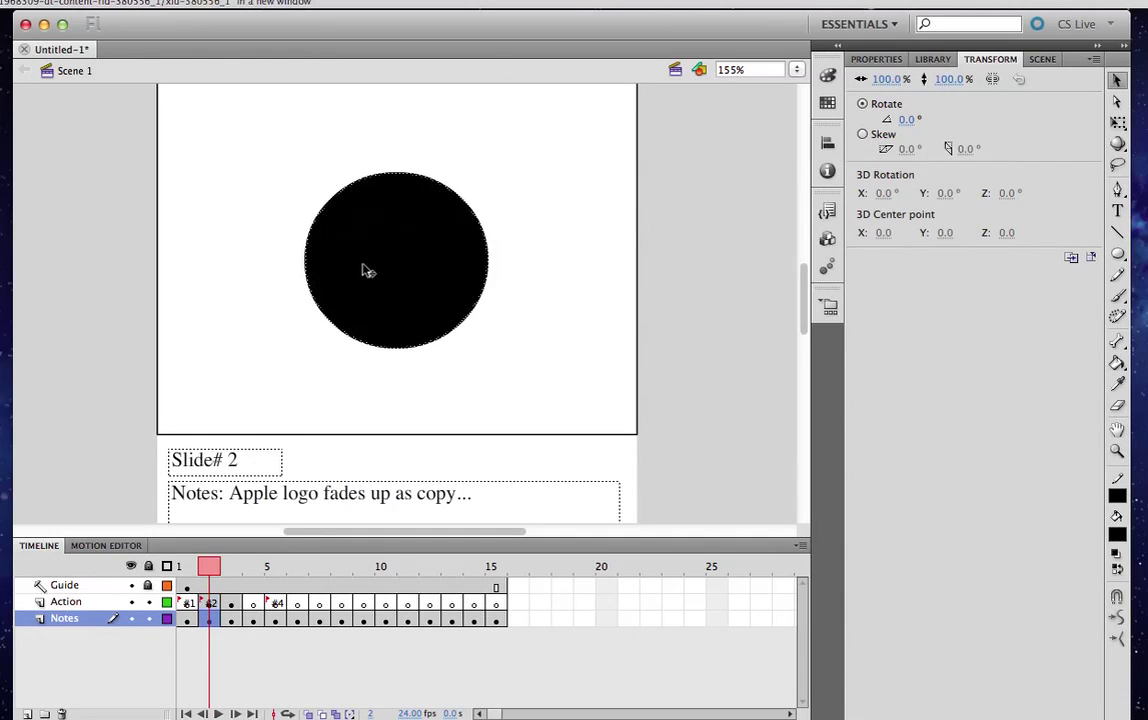
key(super+shift+a)
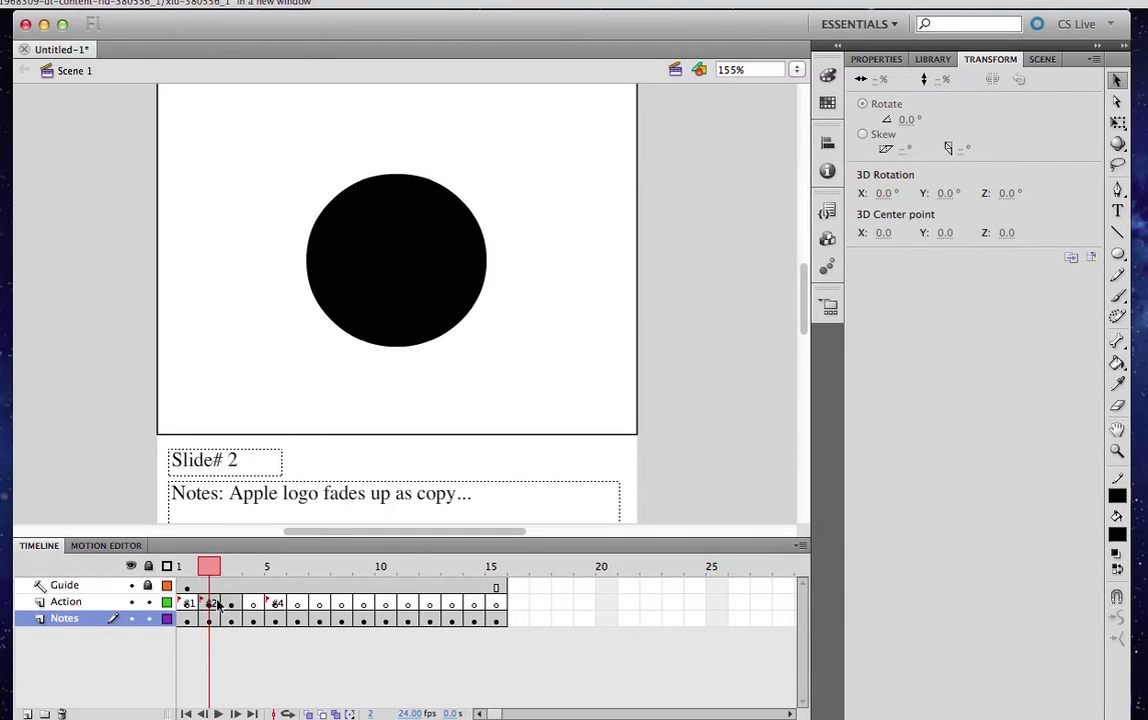
key(comma)
key(period)
key(period)
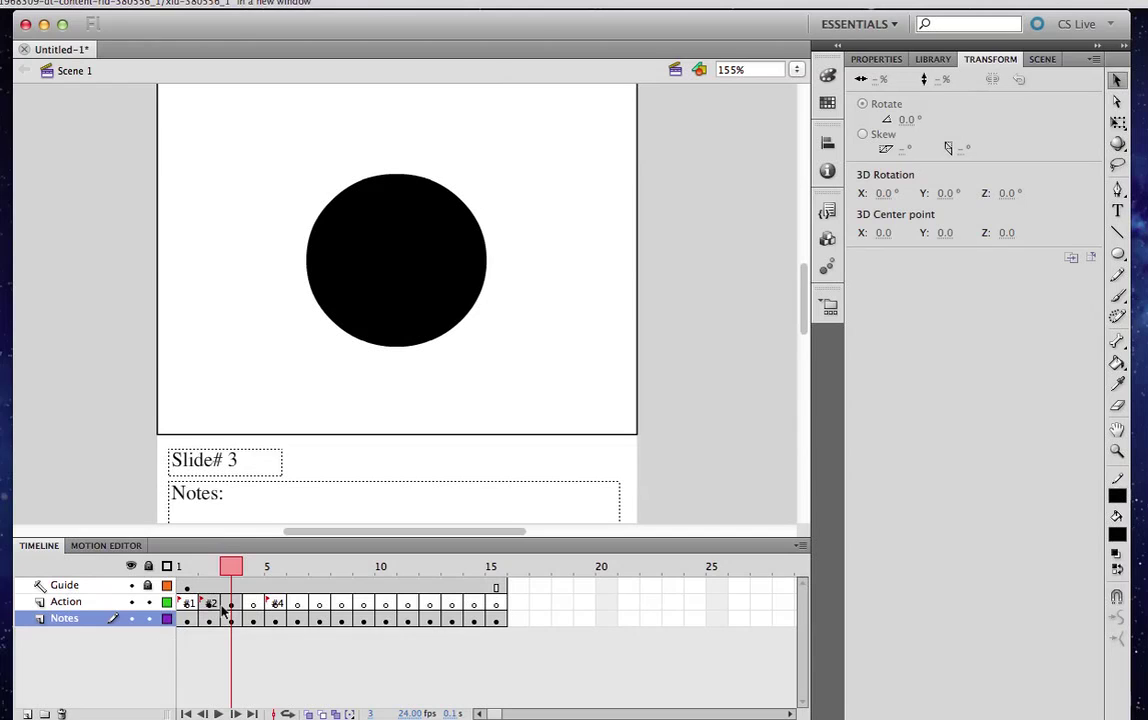
Step: Write slide 3's note: 'Copy slides over to upper right corner and stays there for the rest of the ad.'
click(218, 605)
click(231, 620)
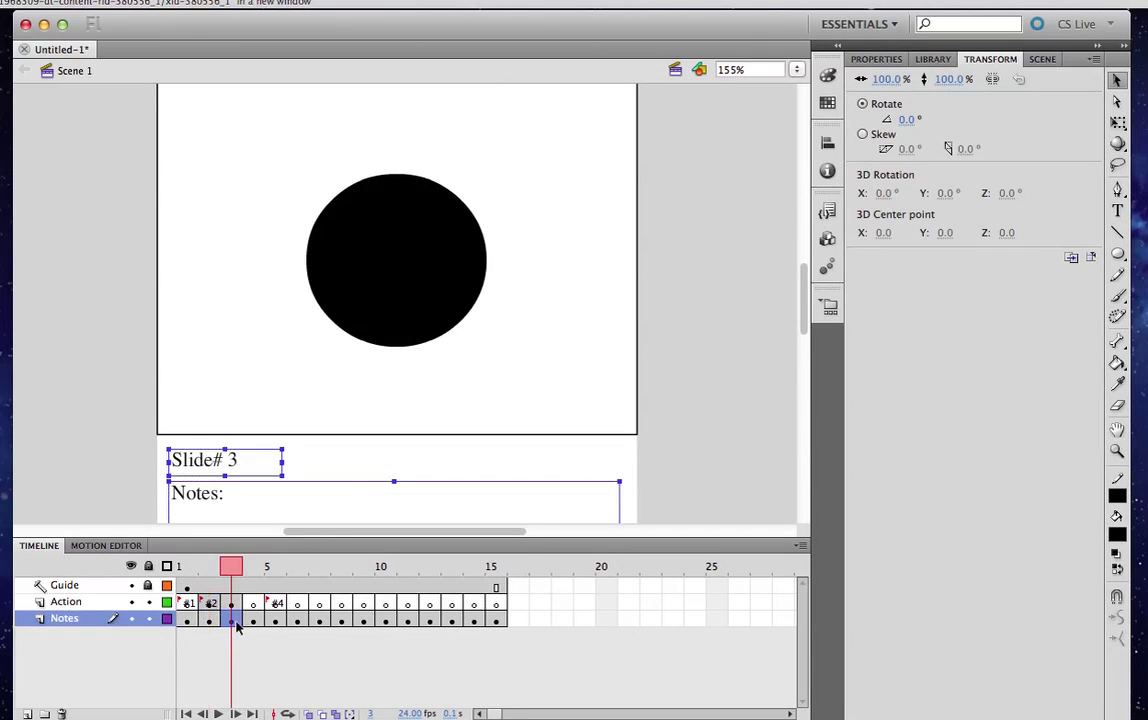
click(366, 436)
click(282, 505)
key(t)
click(238, 494)
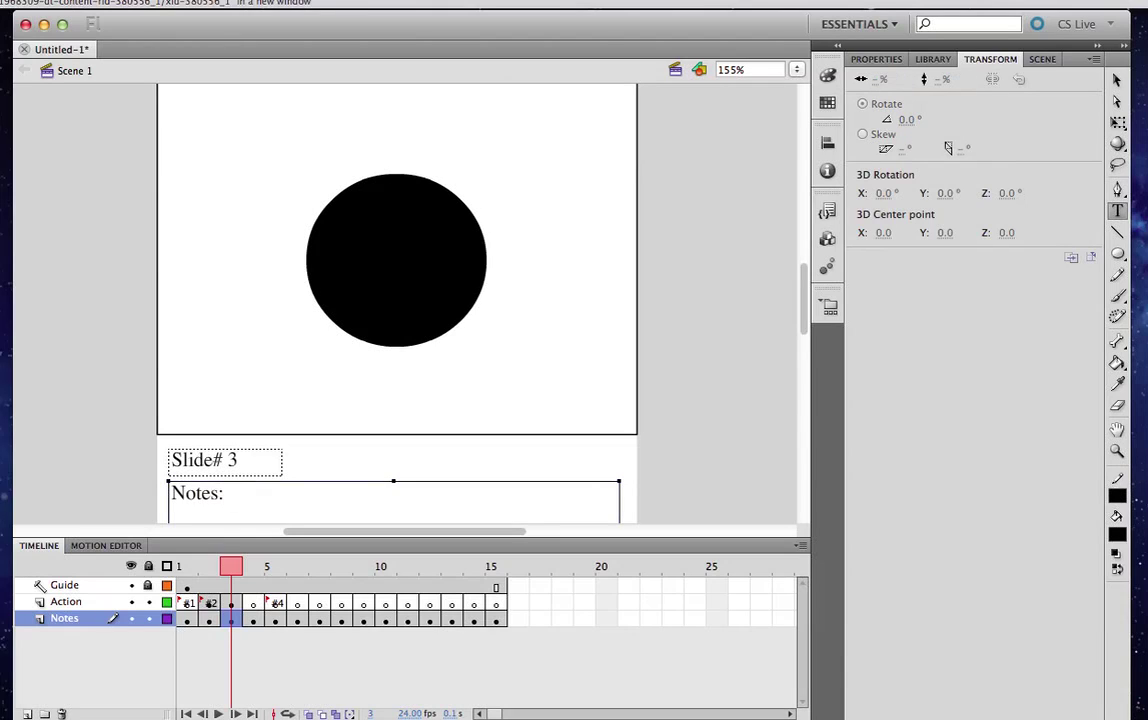
text(Copy slides)
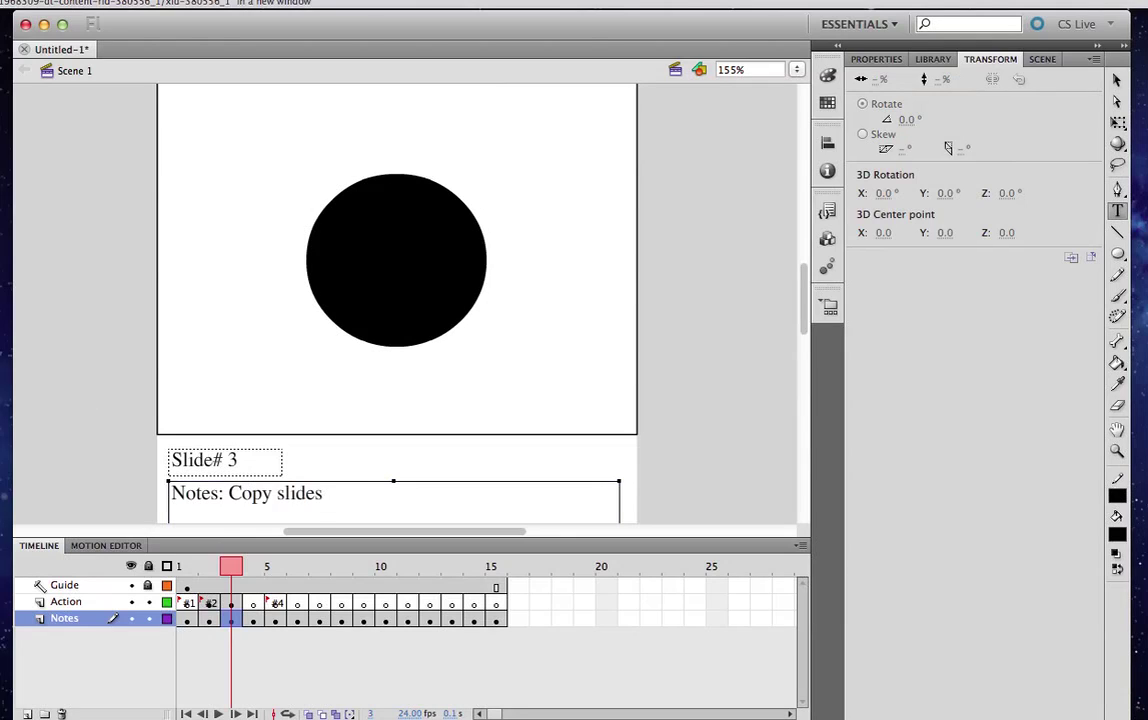
text( over to upper)
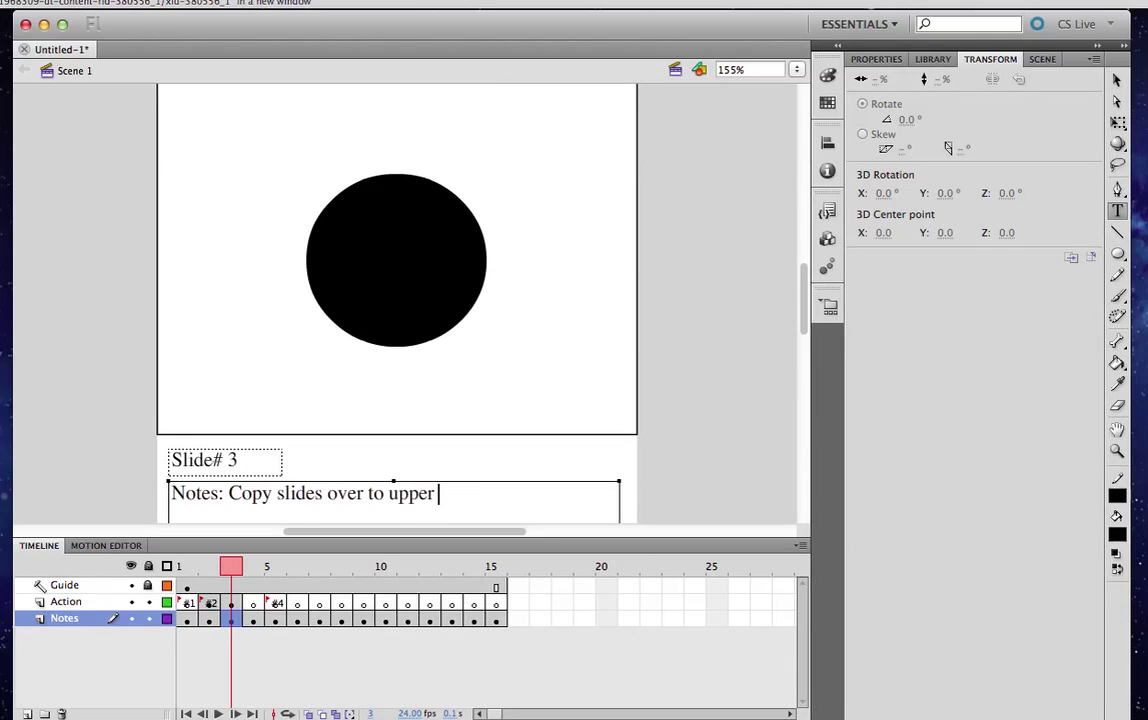
text( right corner)
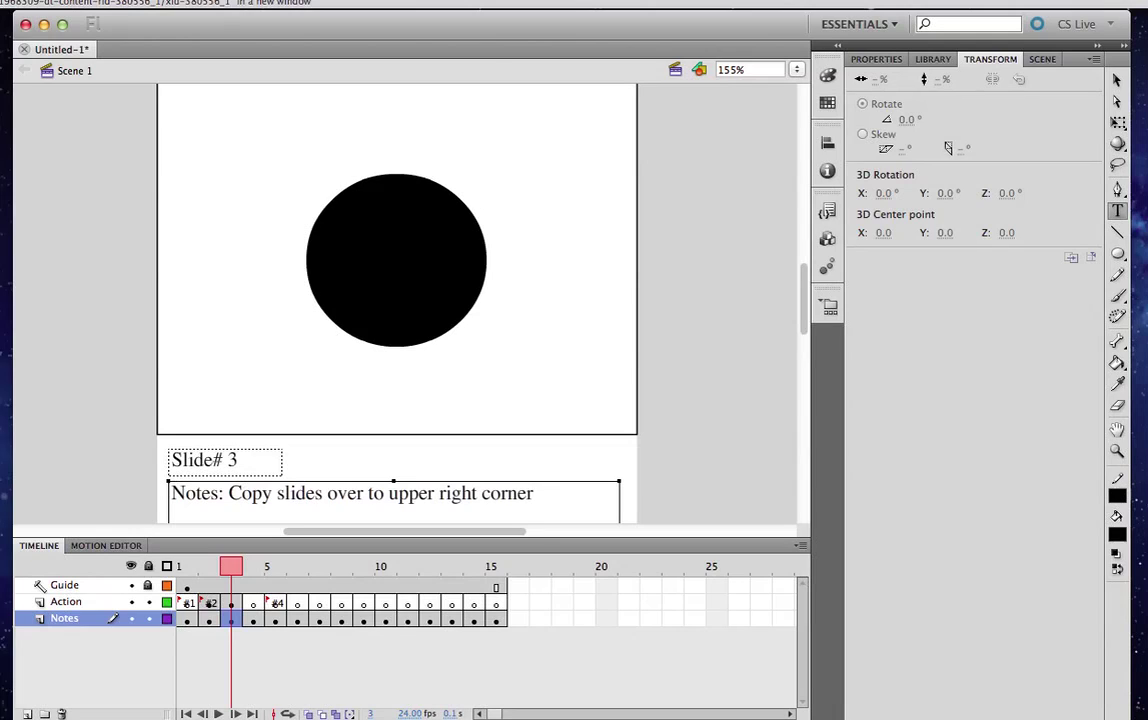
text( and stays there f)
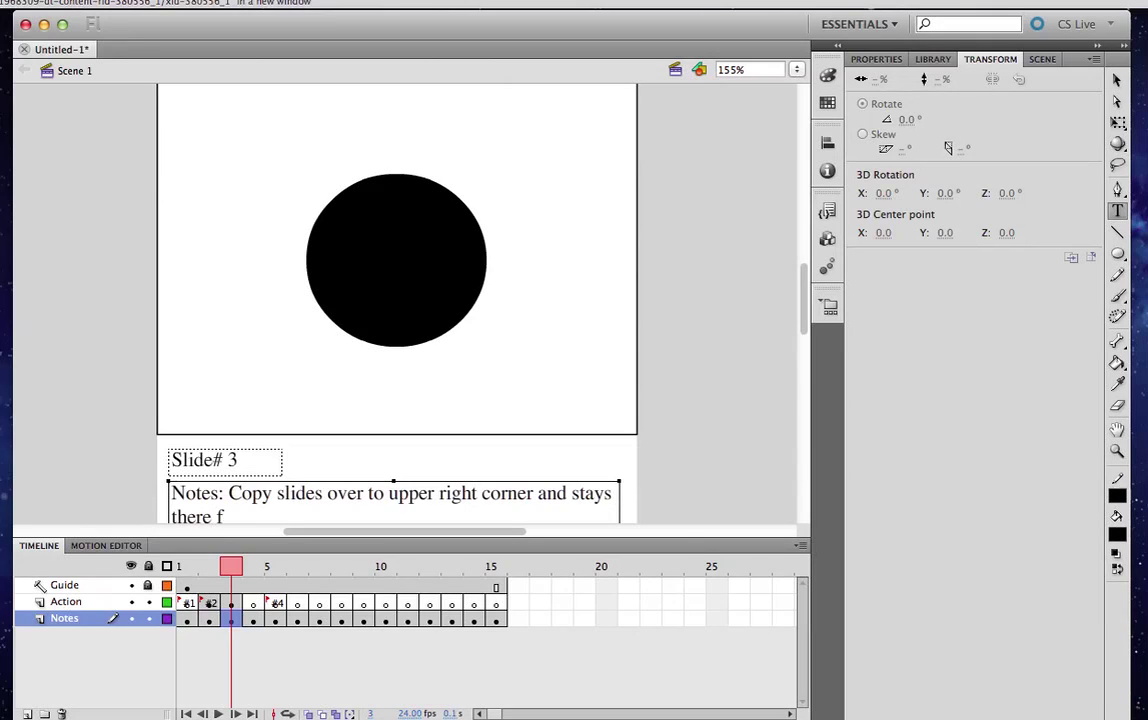
text(or the rest of the ad)
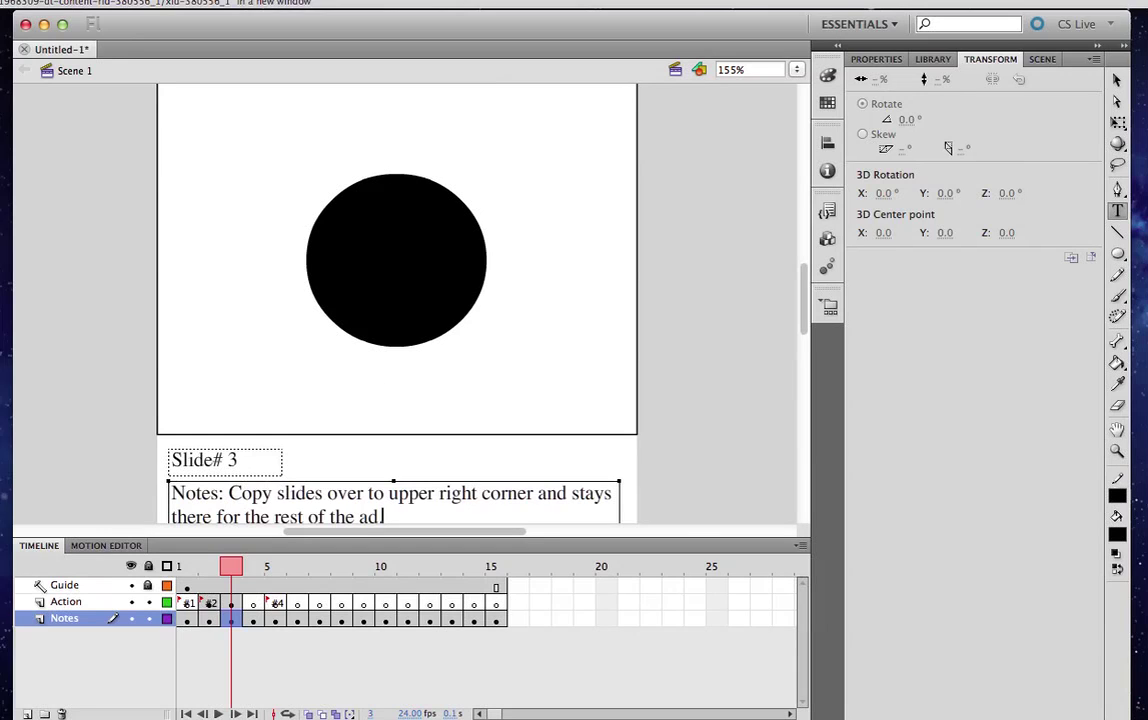
text(.)
Step: Scale slide 3's circle to 39.9% with Free Transform and move it to the top-right corner
key(Escape)
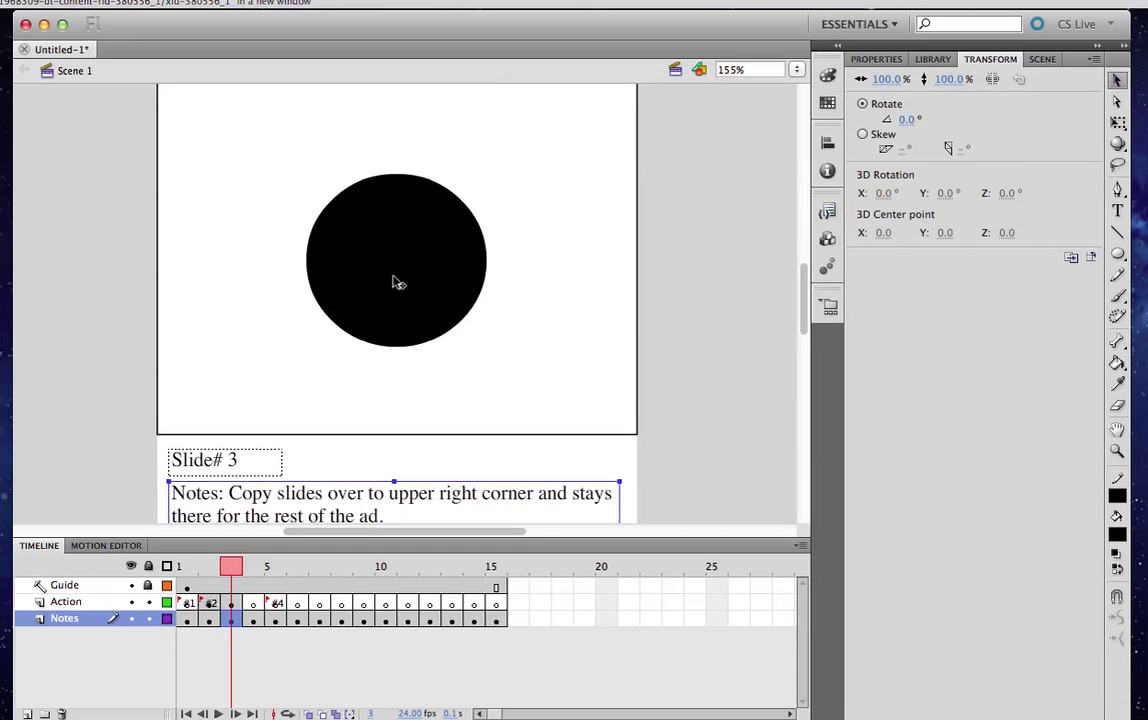
click(396, 283)
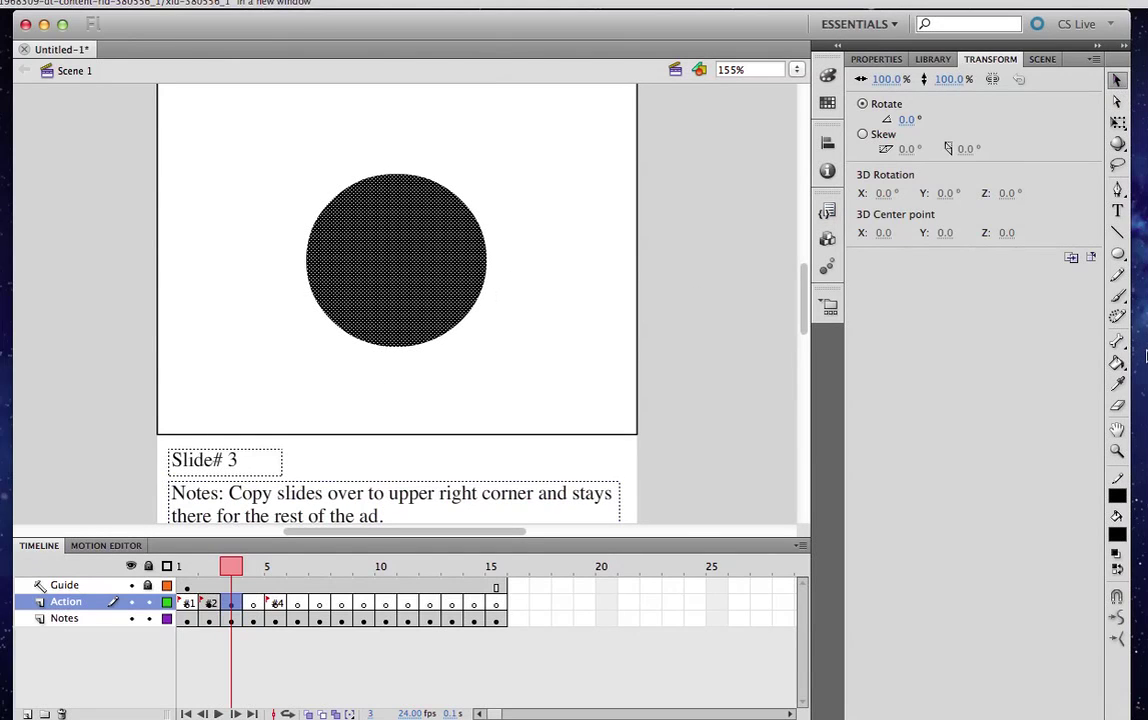
click(1117, 122)
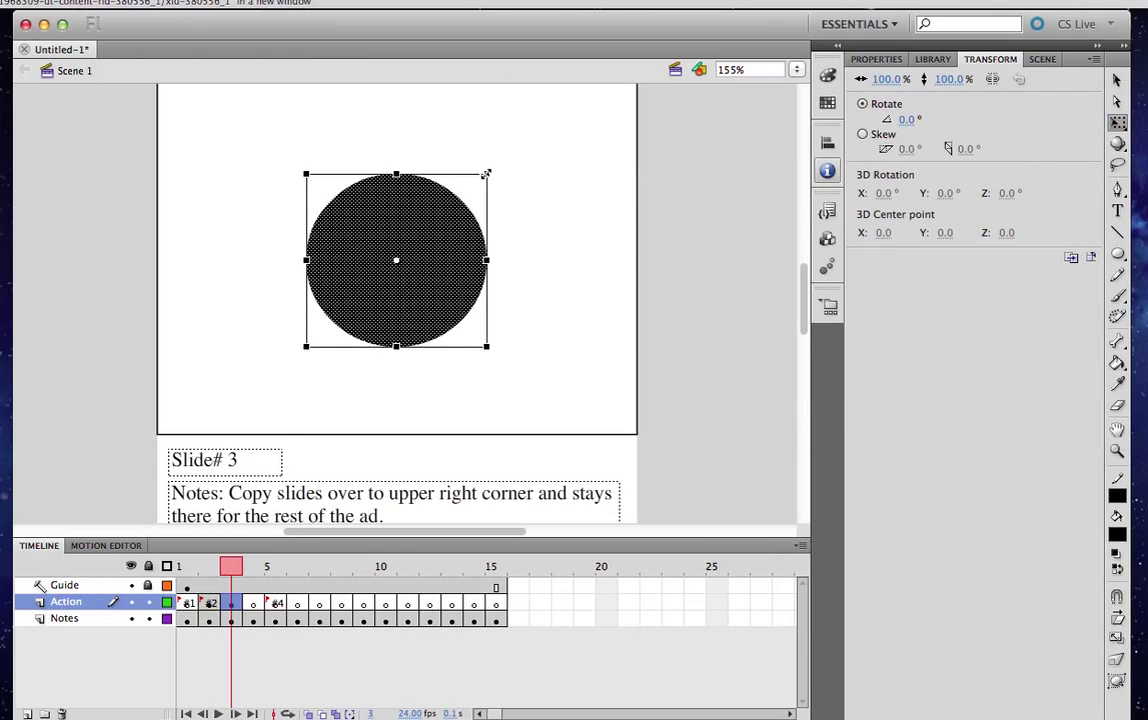
drag(486, 174, 412, 278)
scroll(510, 257, right, 2)
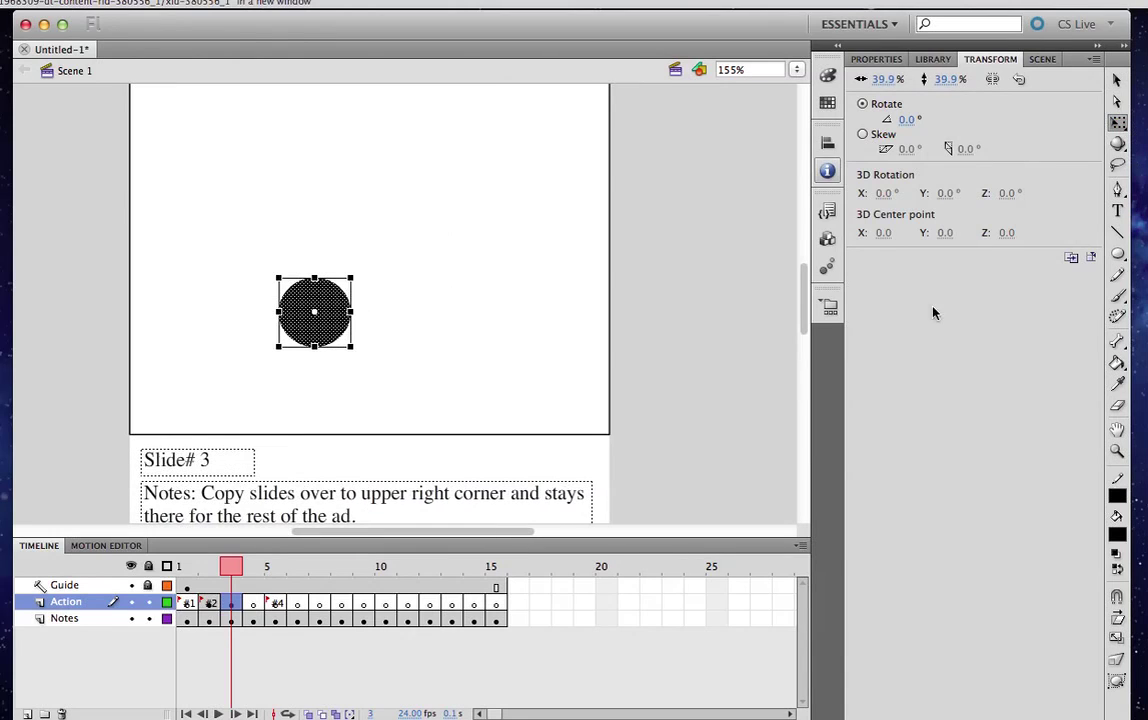
drag(805, 291, 808, 278)
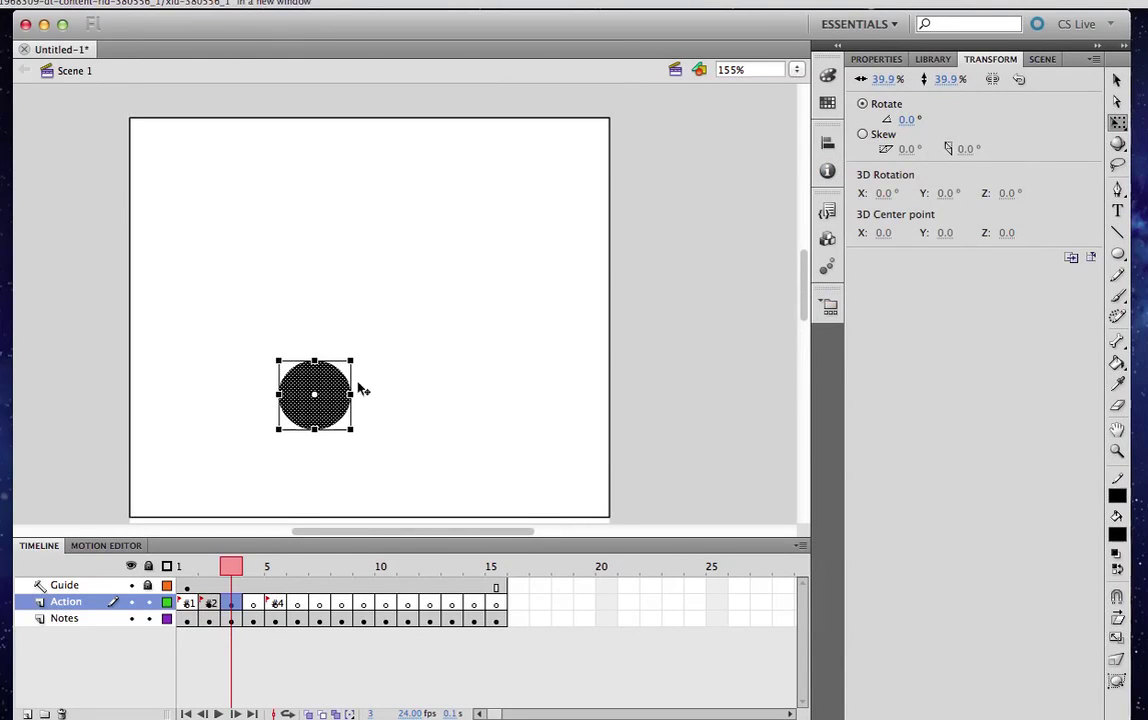
drag(324, 395, 583, 166)
click(665, 270)
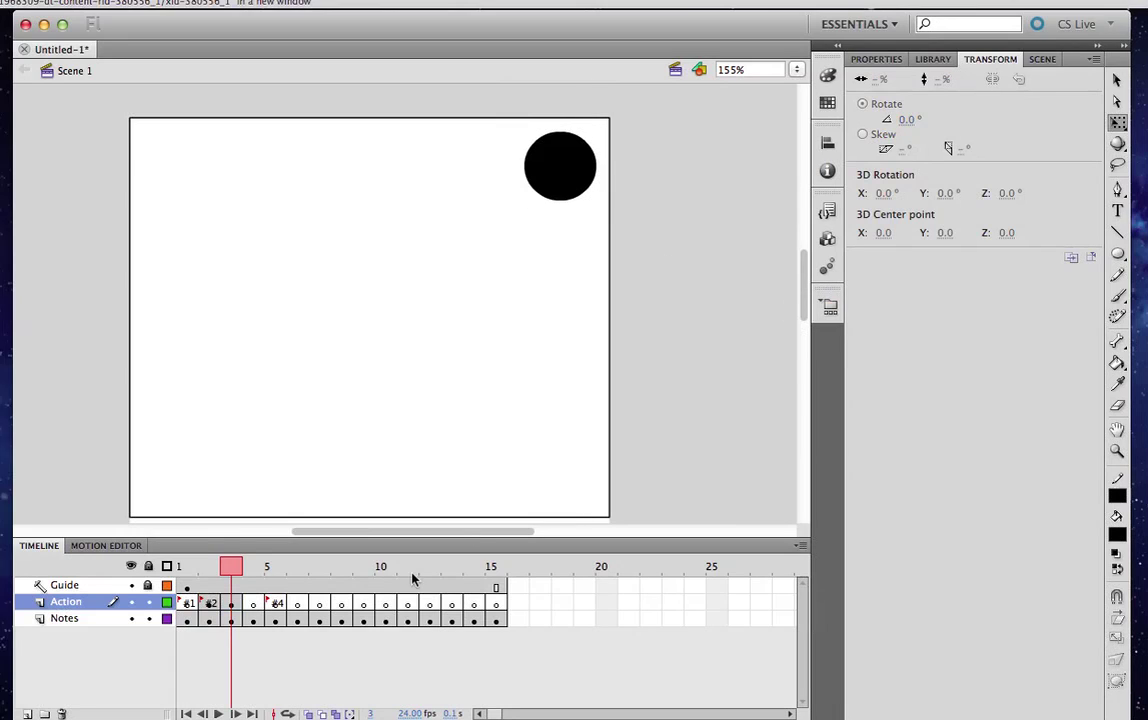
Step: Import images001 from the Desktop onto the stage at Action frame 4
click(253, 603)
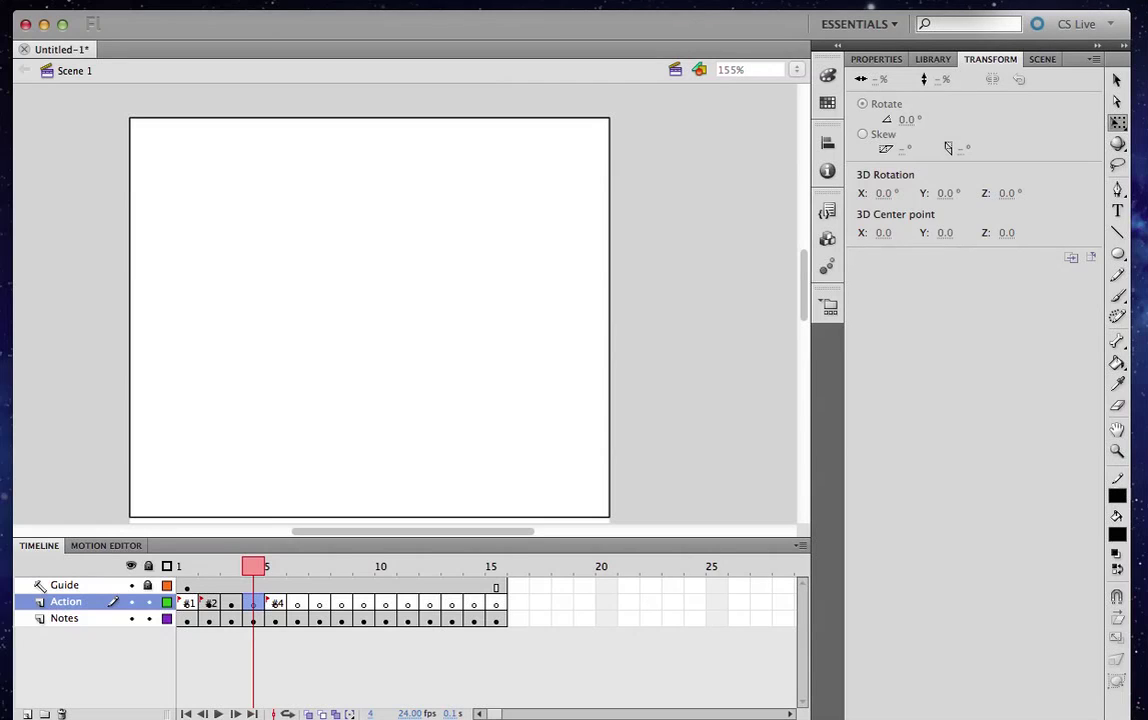
key(super+r)
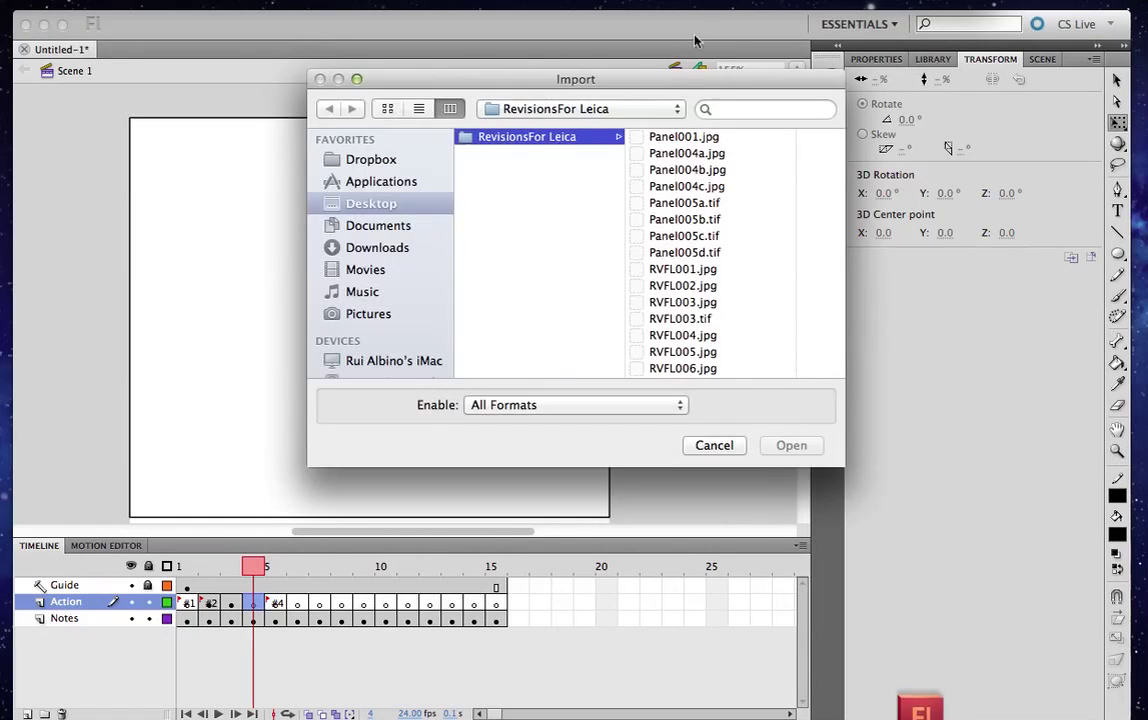
click(379, 205)
click(507, 286)
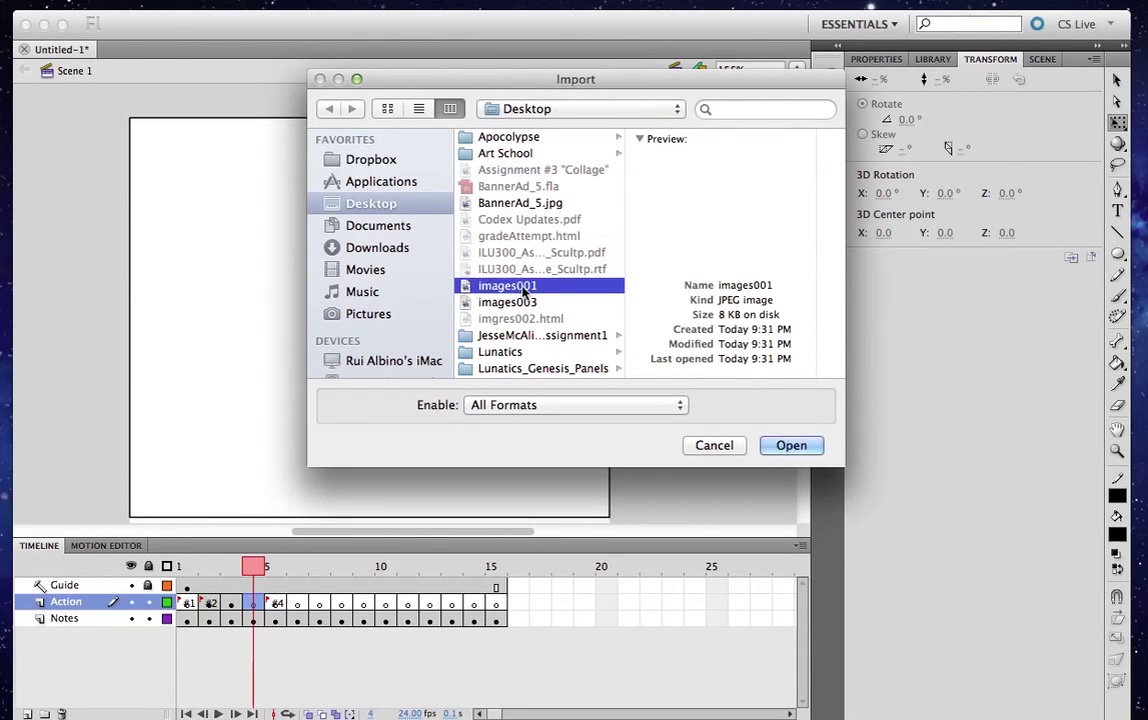
click(792, 452)
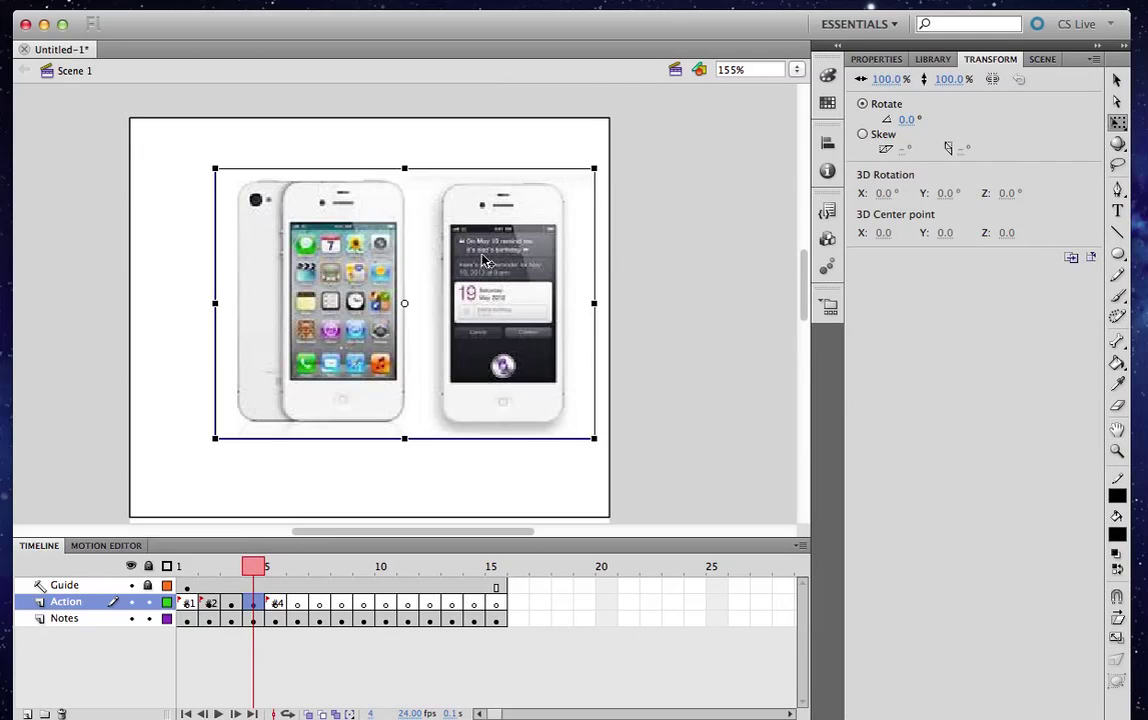
Step: Show the bitmap's Properties: 266 x 189 at X 59.65, Y 35.65; dismiss its context menu
scroll(484, 260, left, 2)
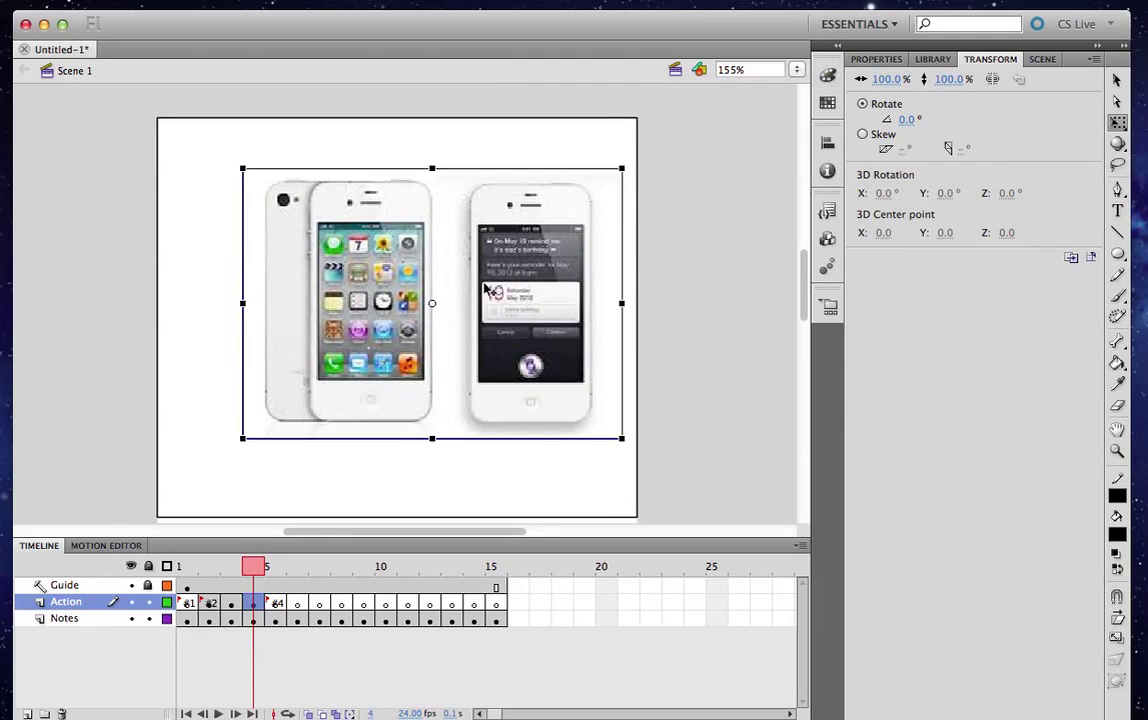
click(878, 59)
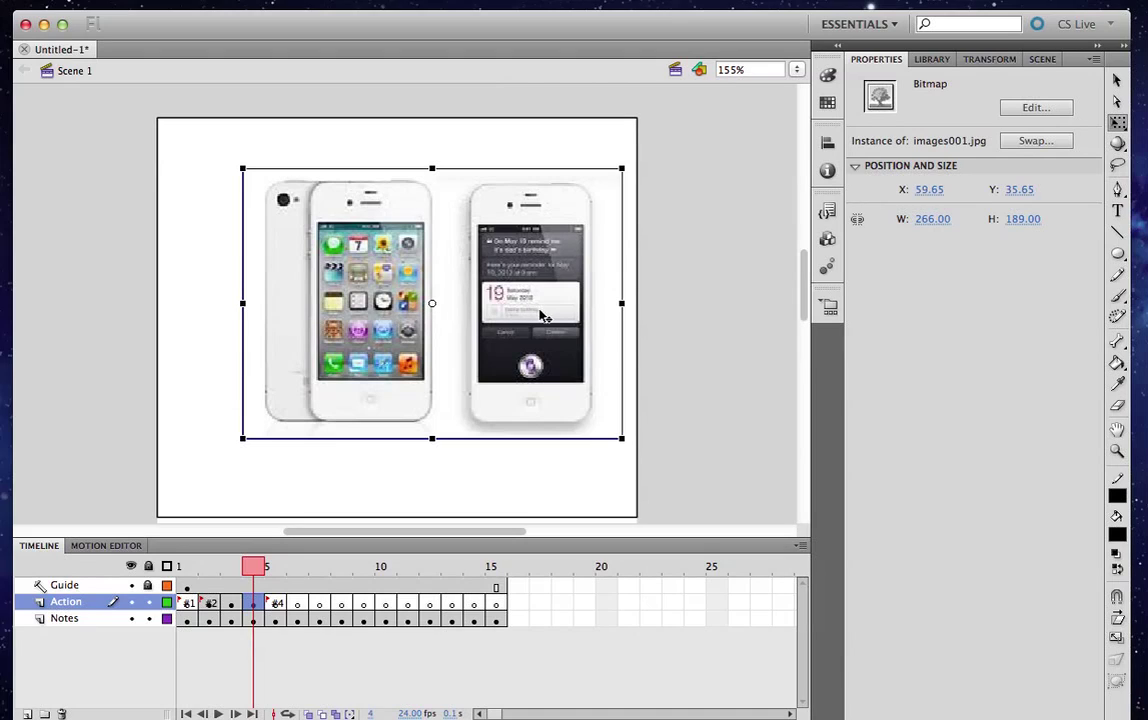
click(1062, 110)
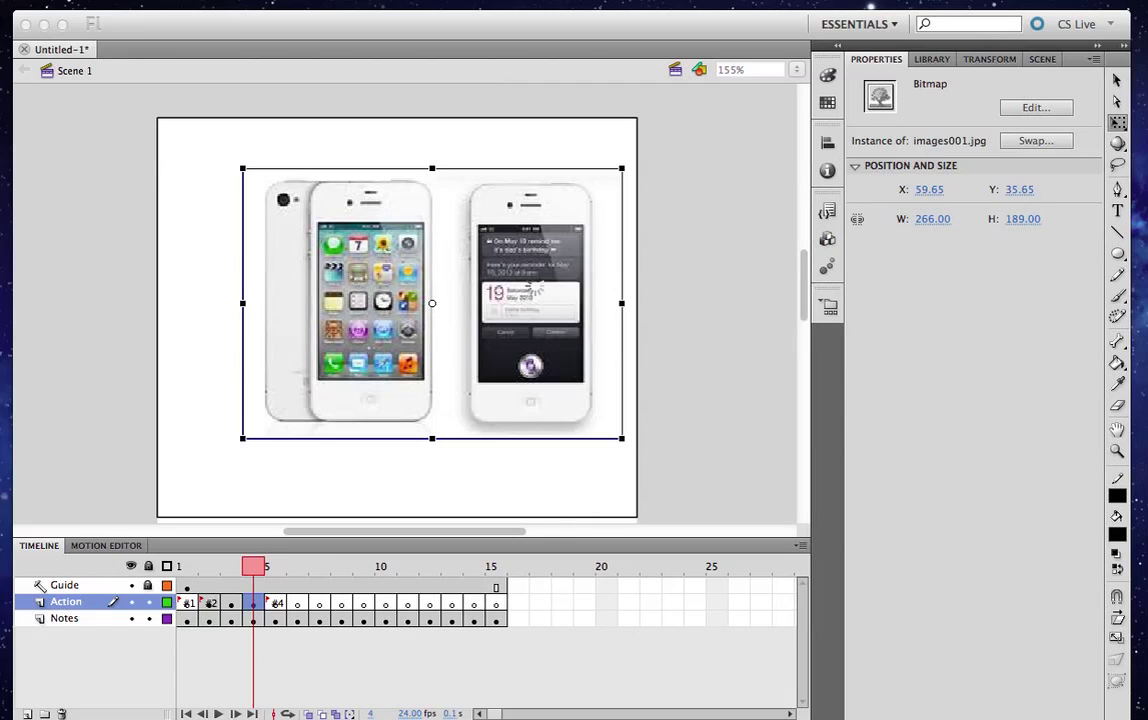
right_click(537, 291)
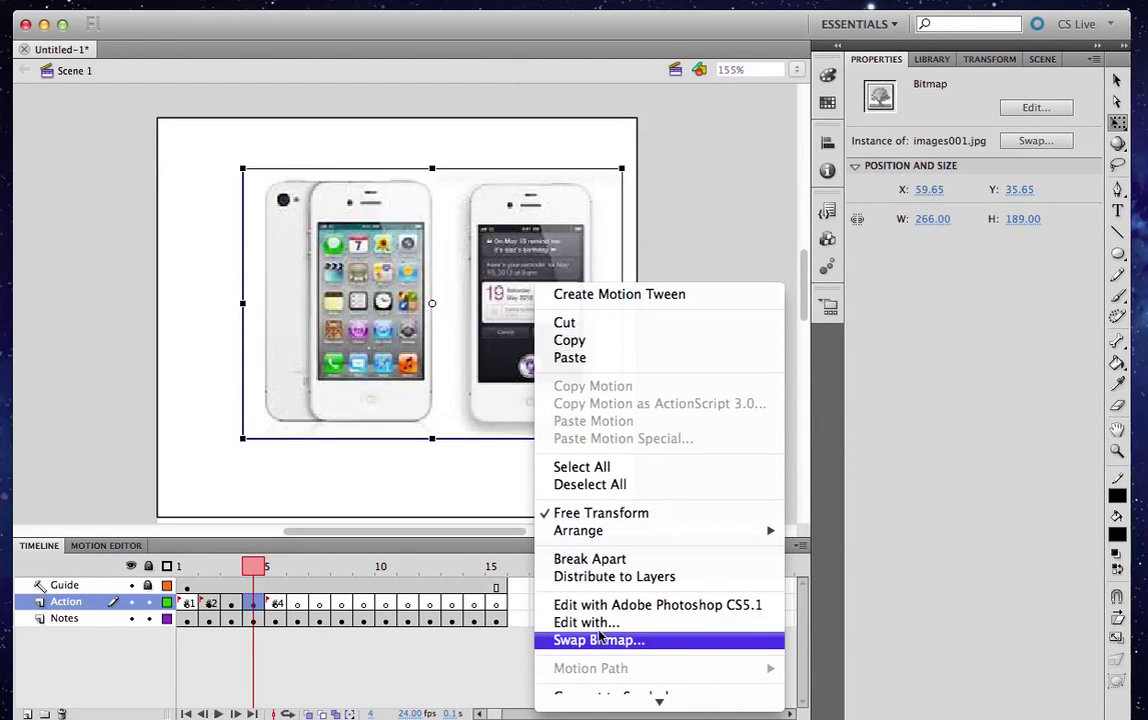
mouse_move(659, 700)
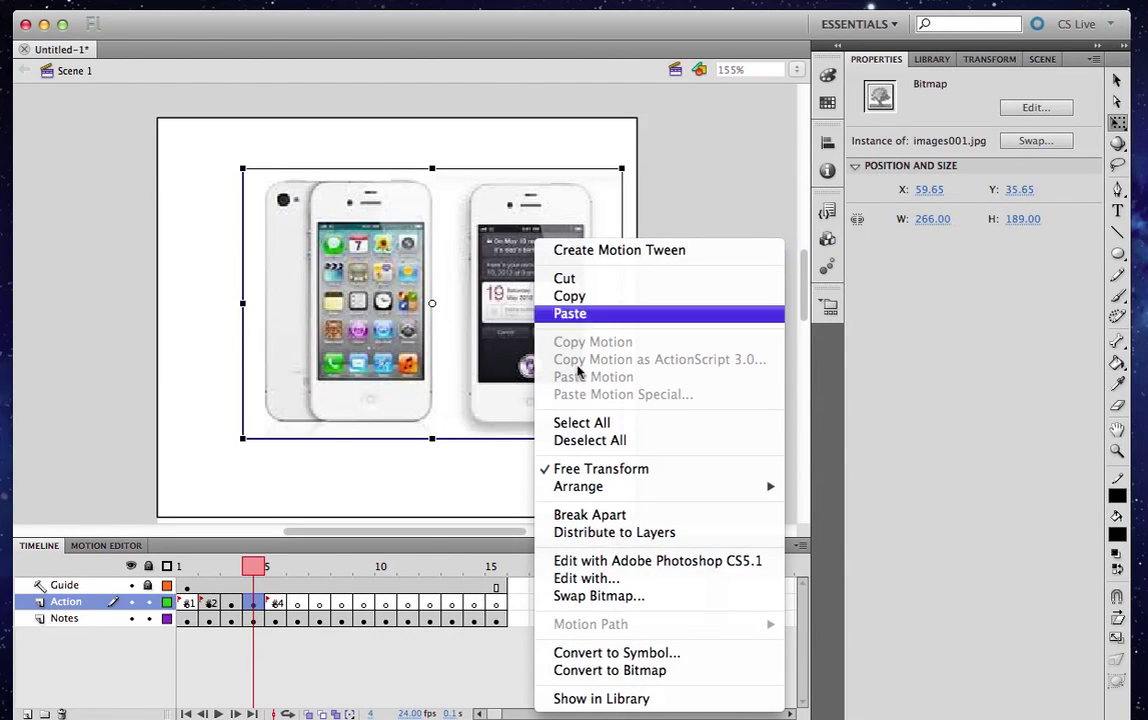
click(600, 469)
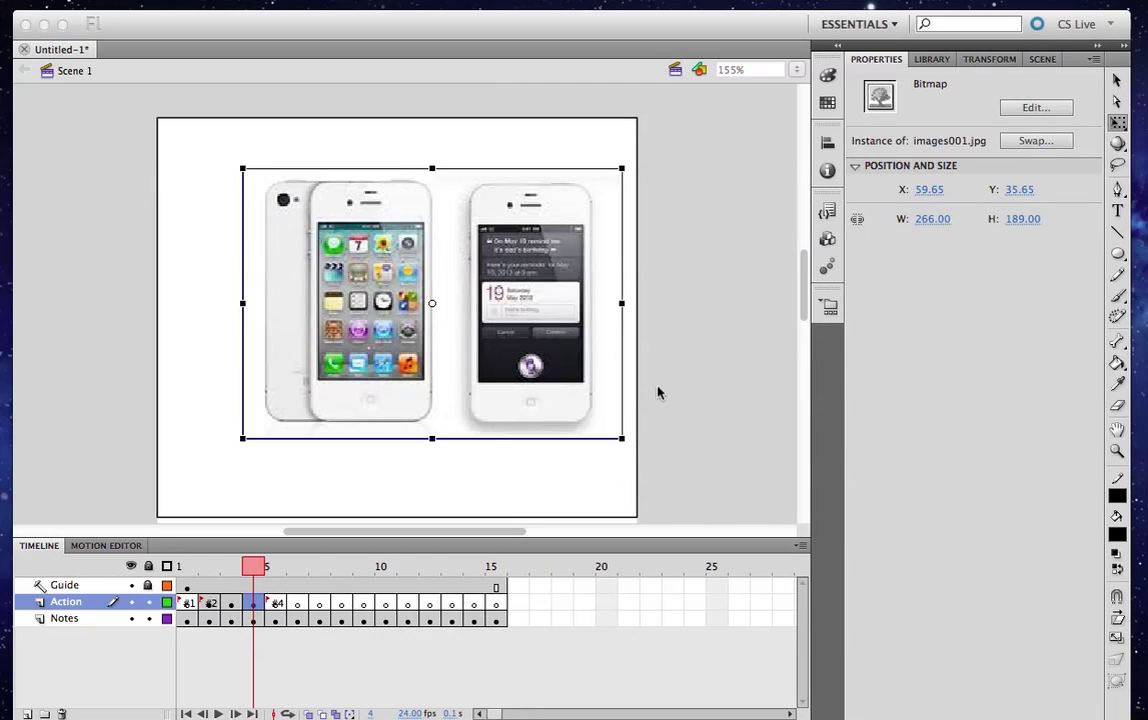
Step: Force-quit the unresponsive Photoshop from the Dock
mouse_move(245, 705)
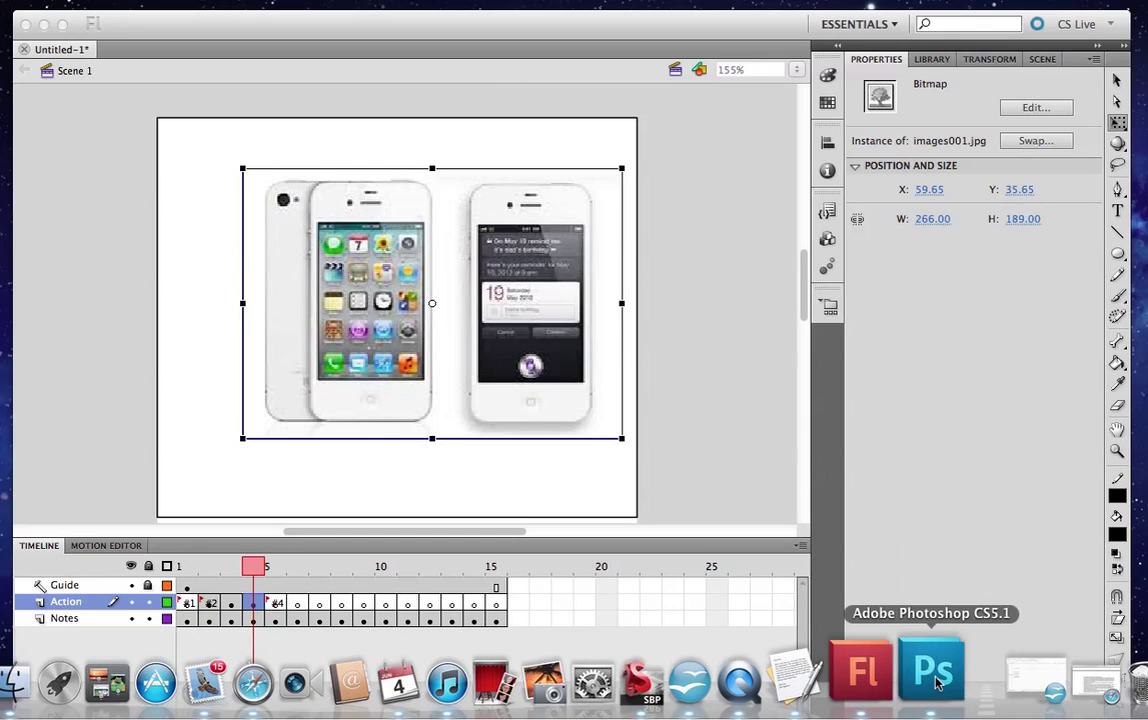
right_click(928, 664)
click(949, 607)
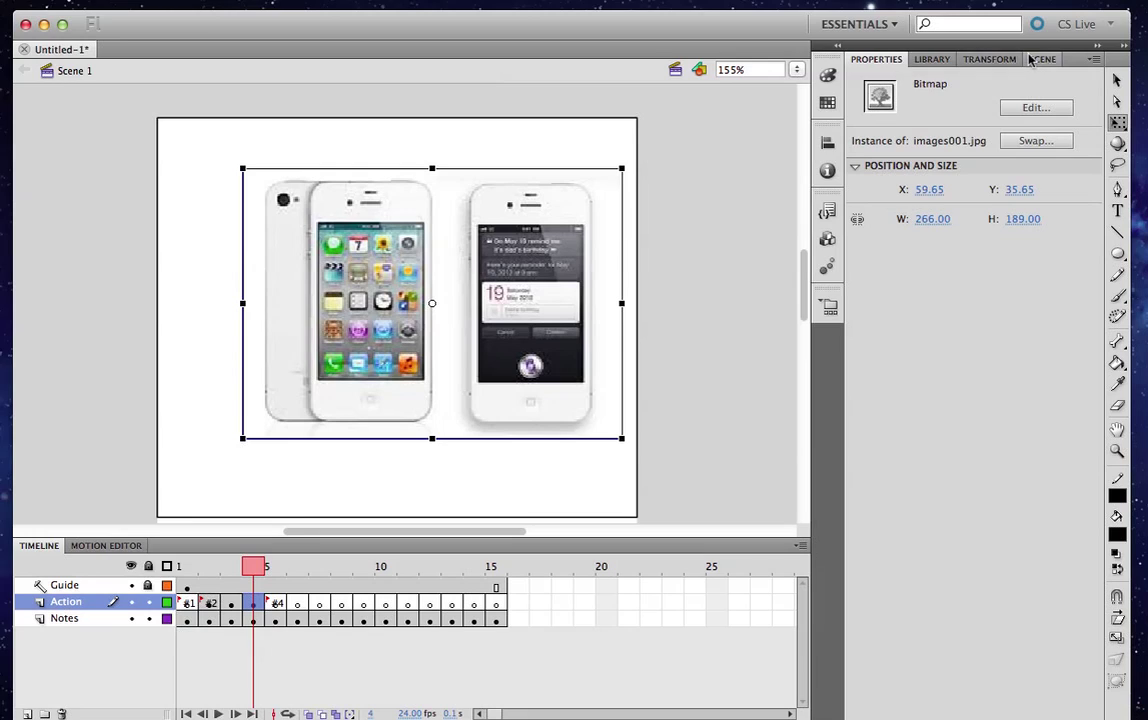
Step: Enable Allow smoothing in images001.jpg's bitmap properties from the Library
click(933, 60)
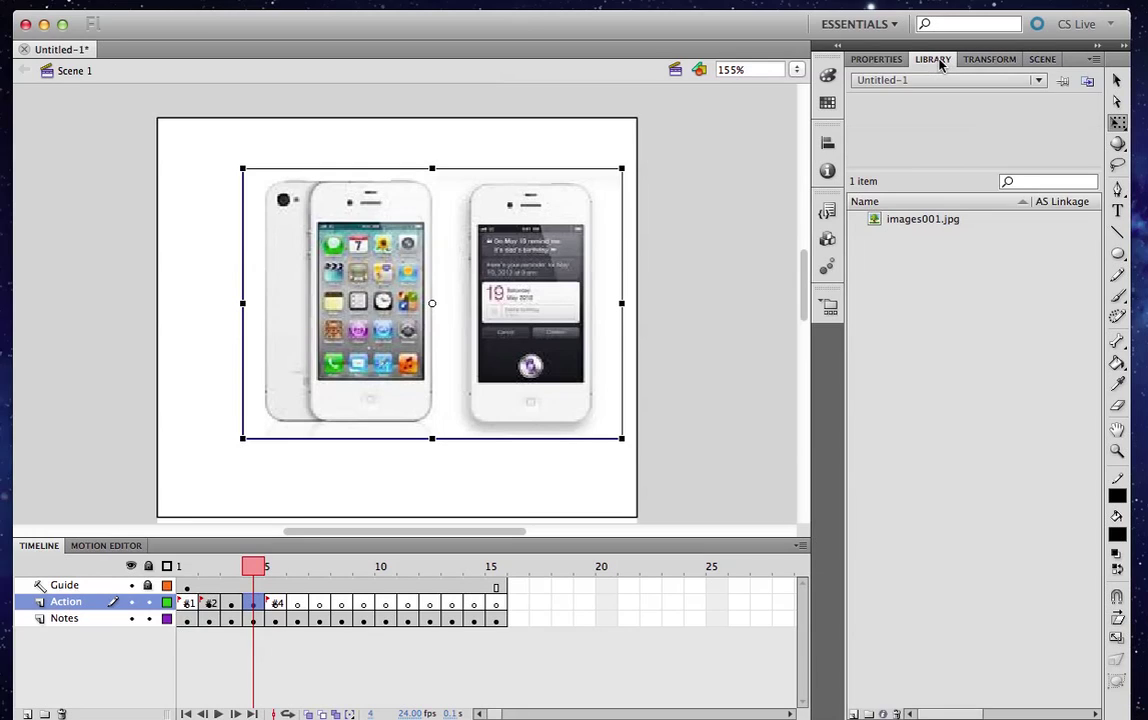
click(906, 221)
right_click(907, 223)
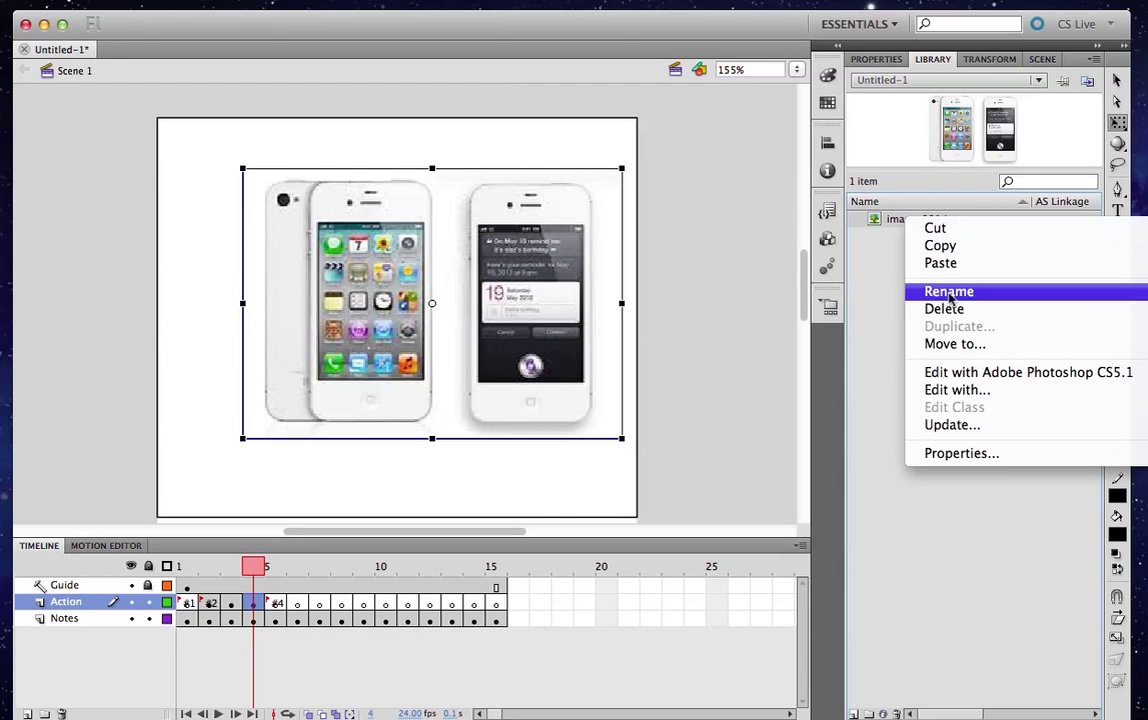
click(975, 455)
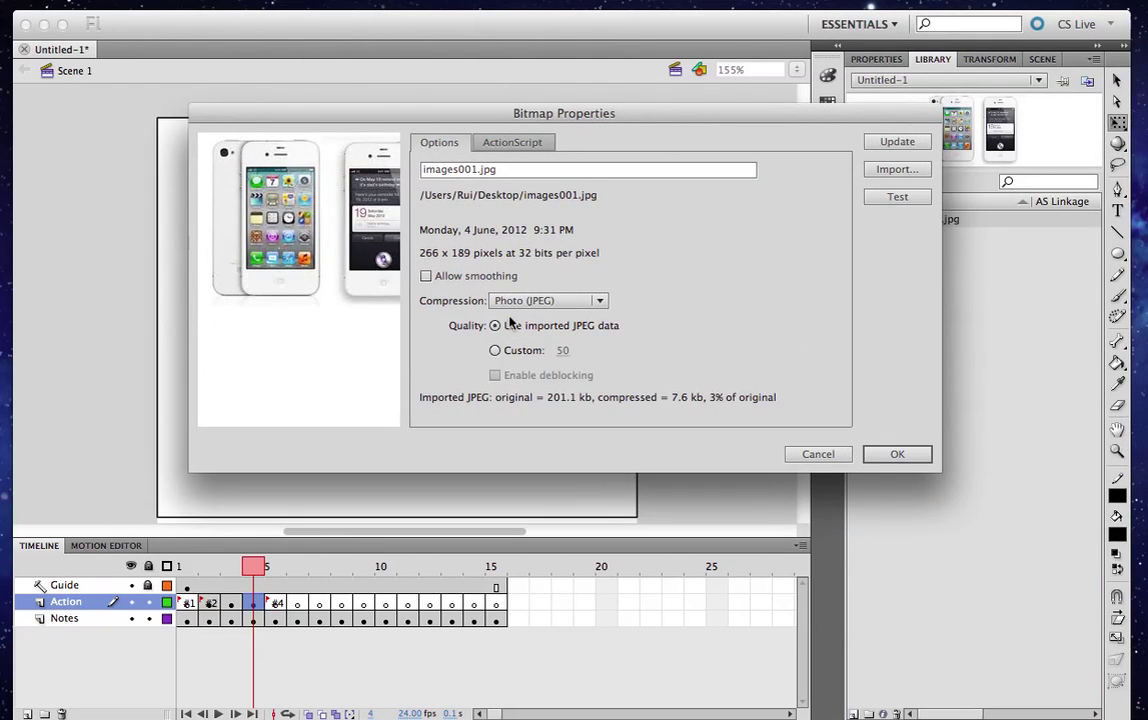
click(427, 277)
click(893, 455)
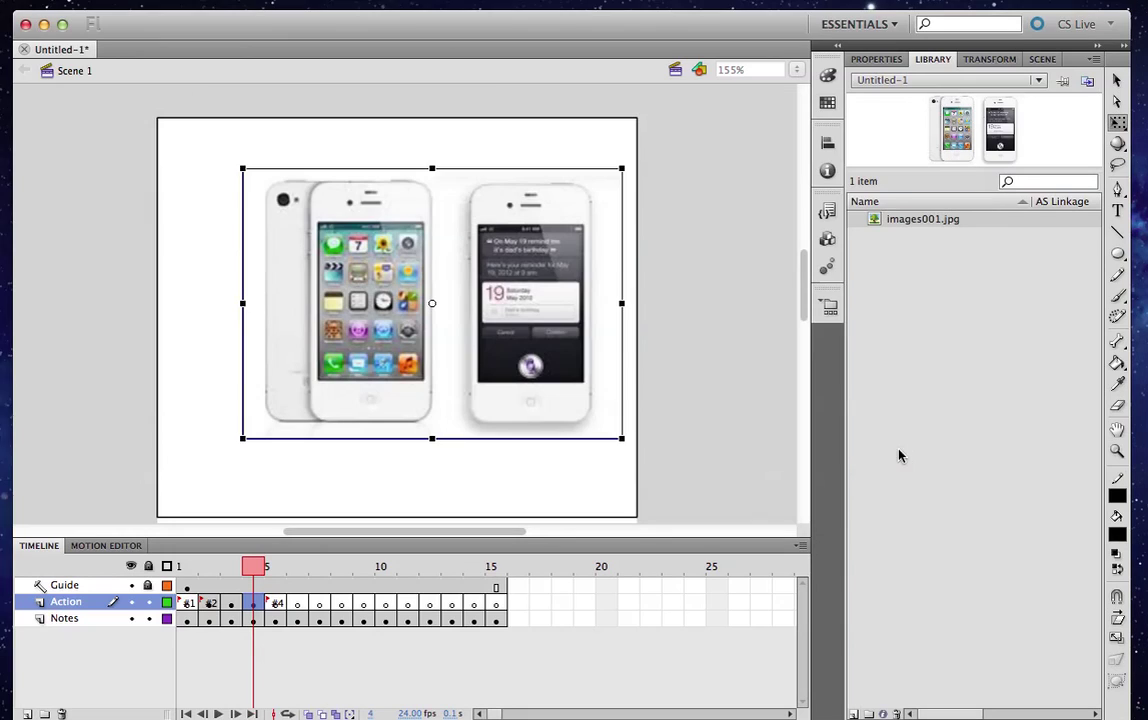
click(705, 356)
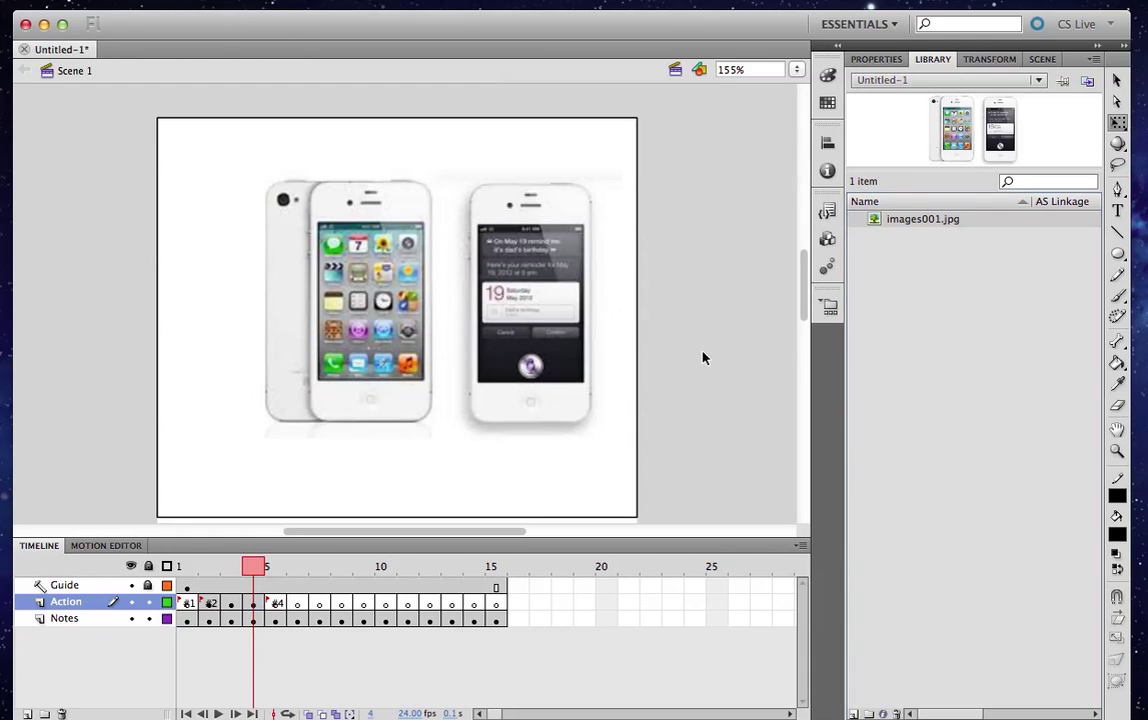
Step: Move the iPhone picture left and nudge it into the horizontal centre of the stage
click(572, 336)
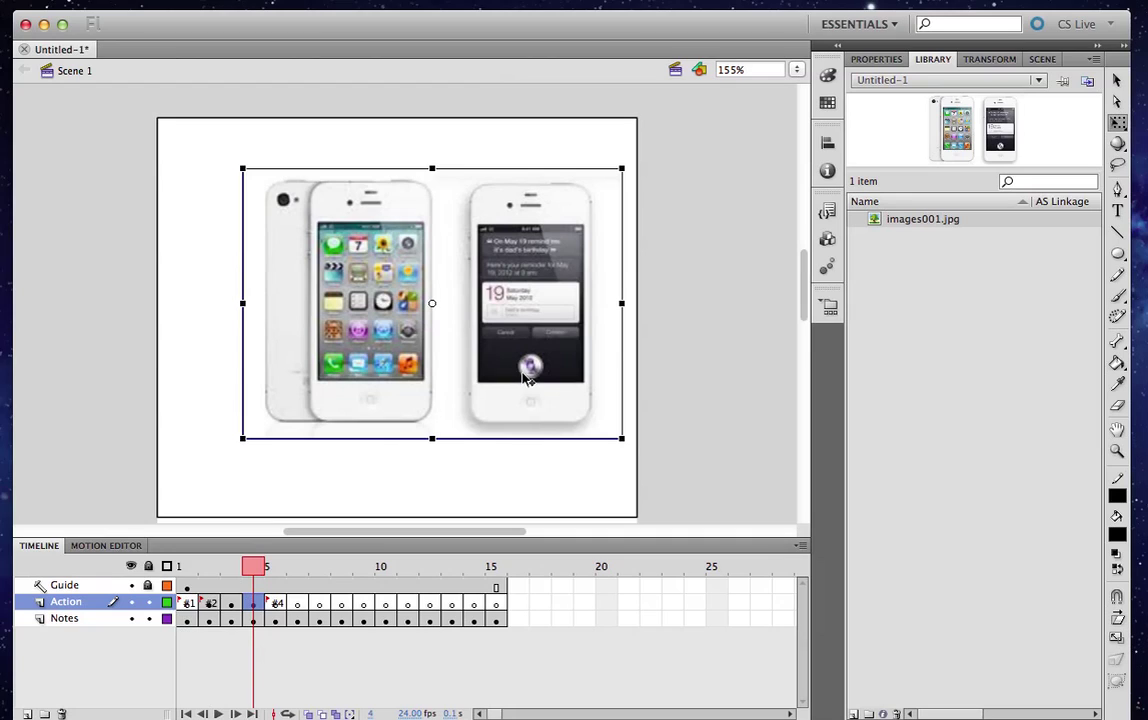
drag(525, 402, 487, 401)
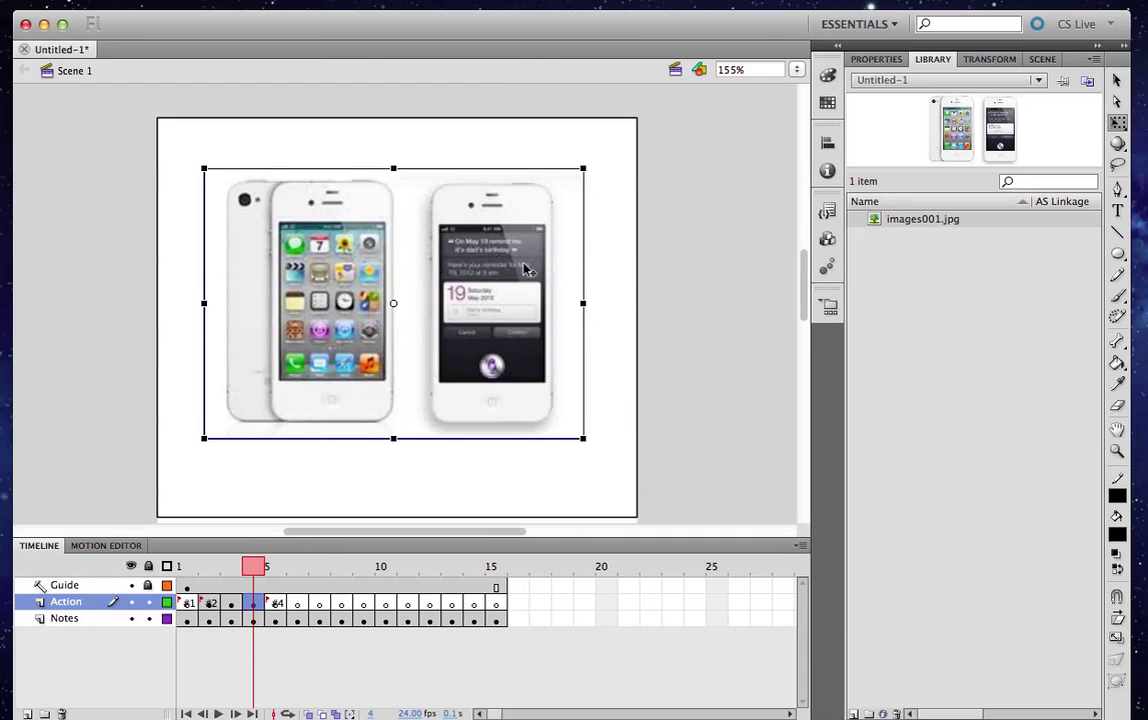
key(shift+Down)
drag(527, 281, 529, 270)
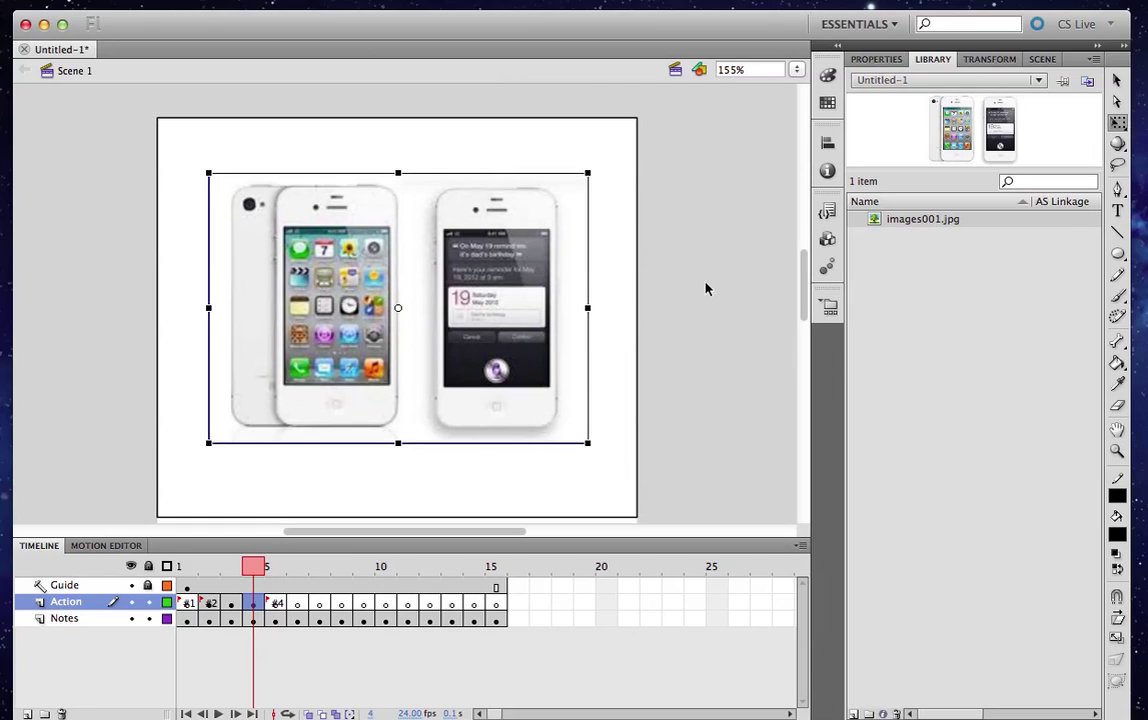
click(743, 286)
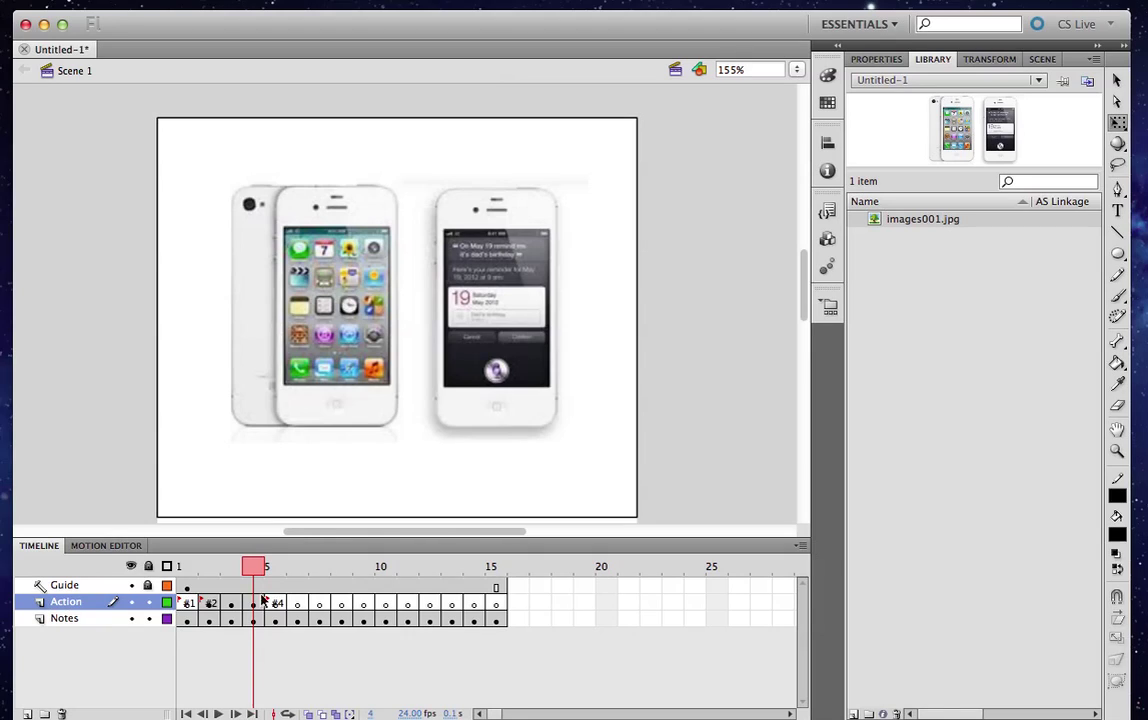
Step: Check the logo circle on frame 3, then return to frame 4
click(231, 603)
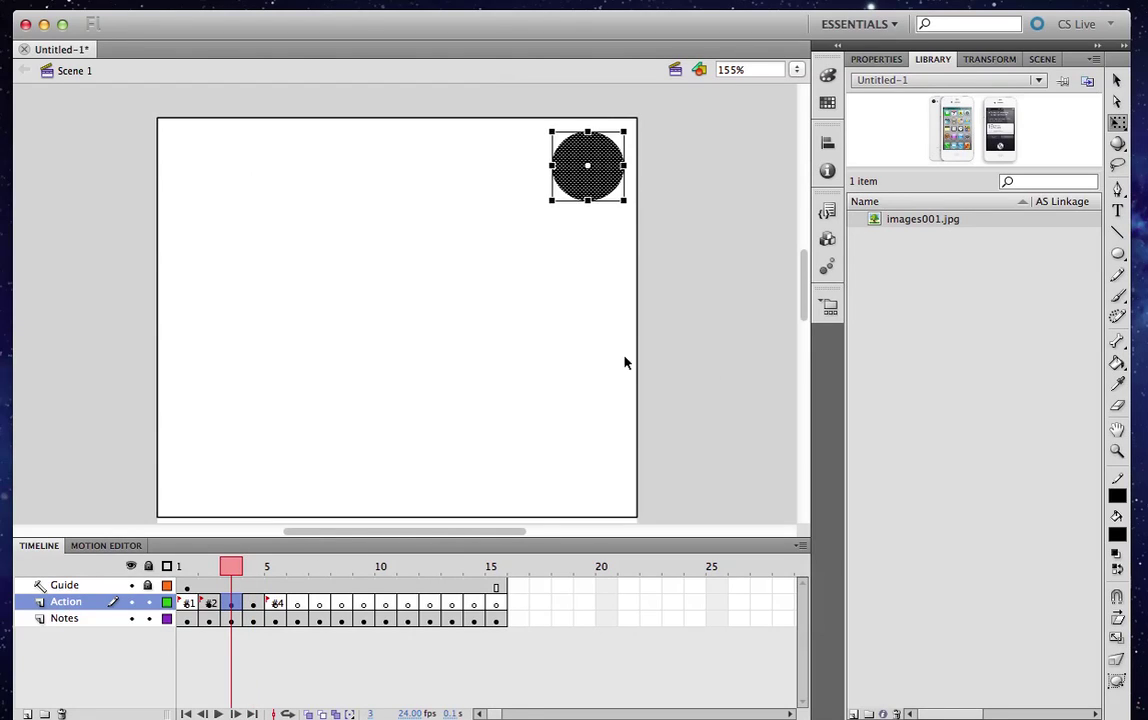
click(638, 200)
click(594, 177)
click(253, 603)
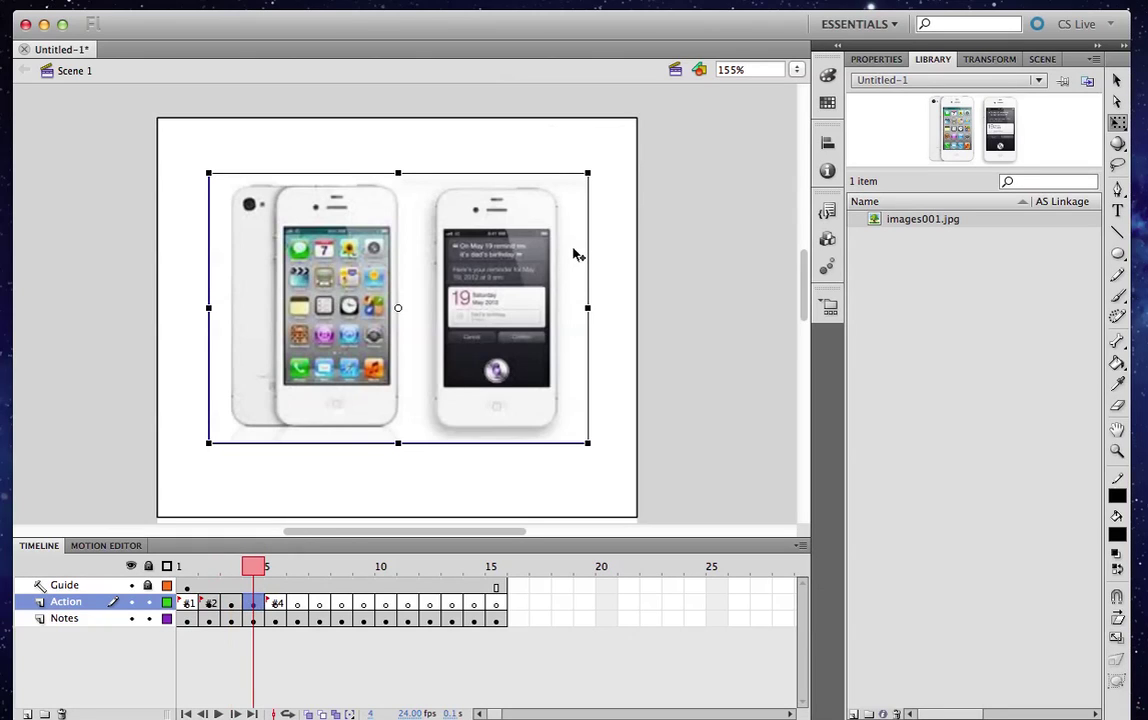